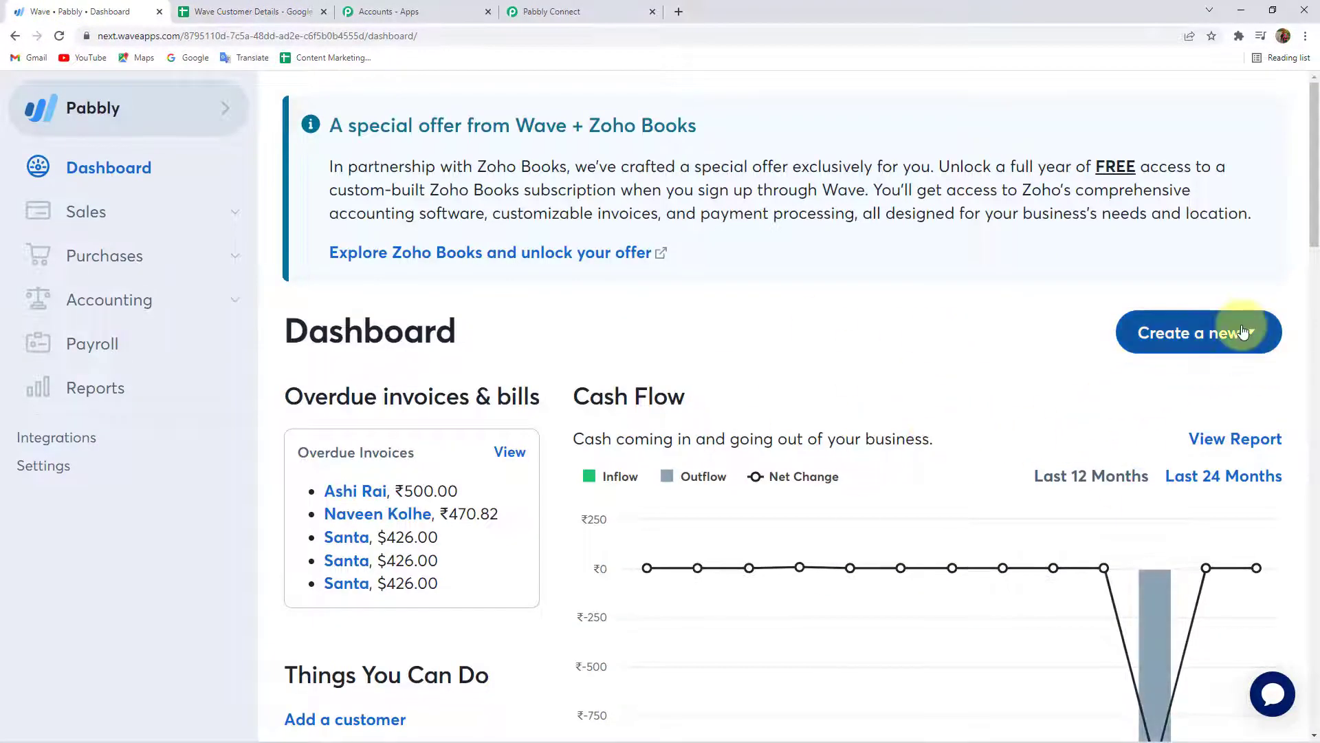
Check the empty row 4 in the Wave Customer Details spreadsheet.
left_click(1231, 332)
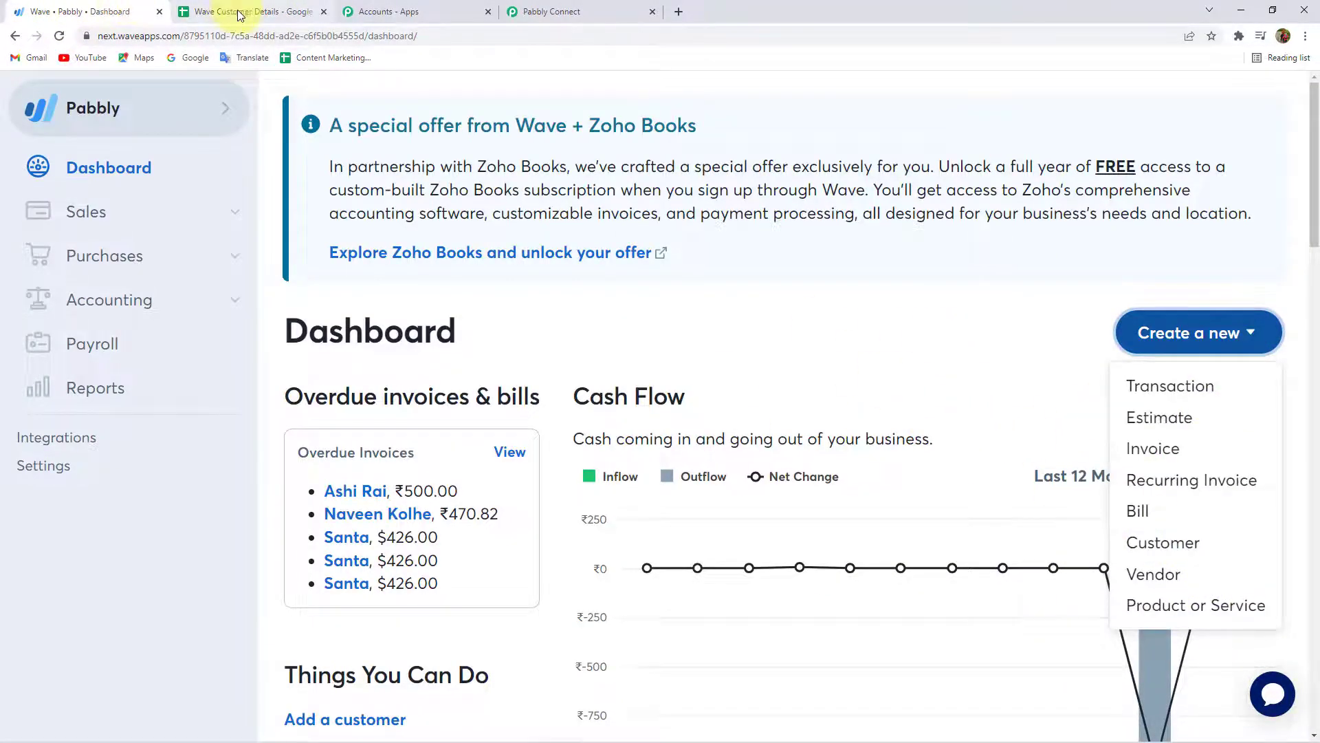
left_click(241, 11)
left_click_drag(81, 310, 478, 293)
left_click(472, 261)
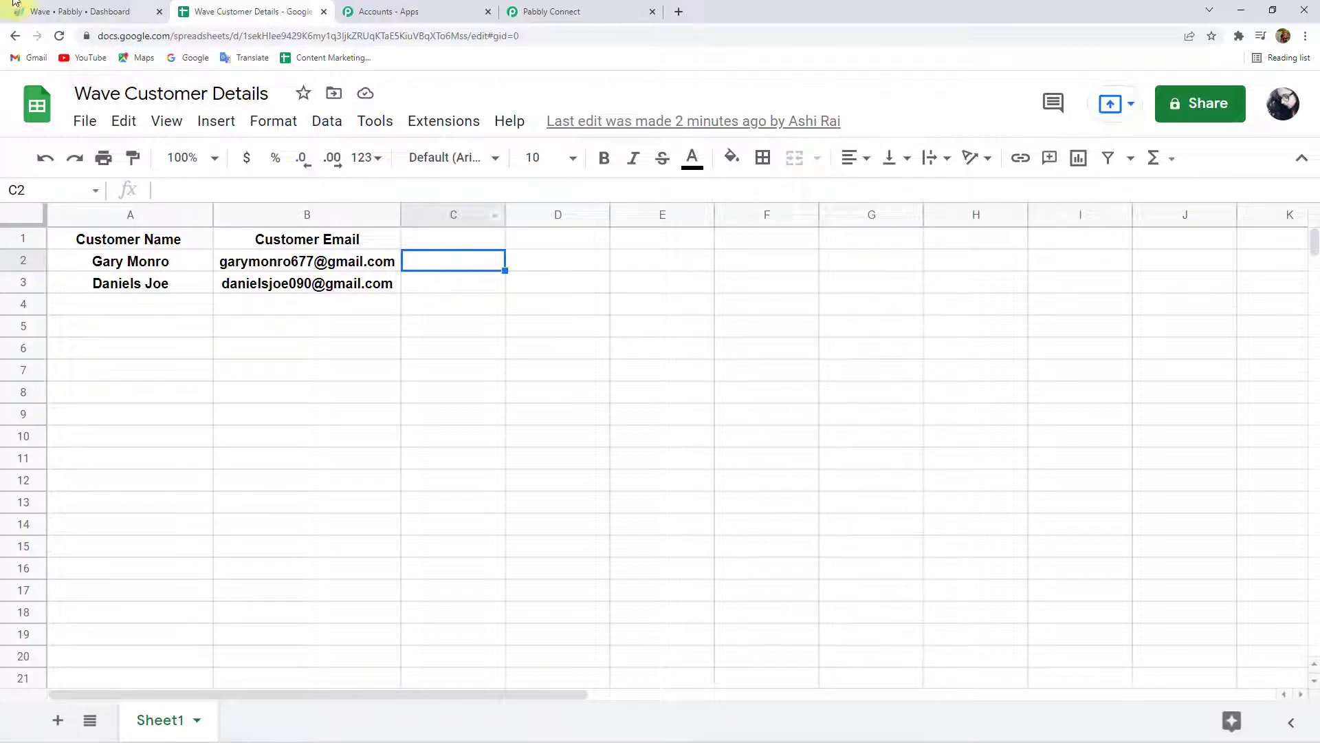
Back in Wave, open a blank New customer form via Create a new > Customer.
left_click(83, 11)
left_click(1169, 334)
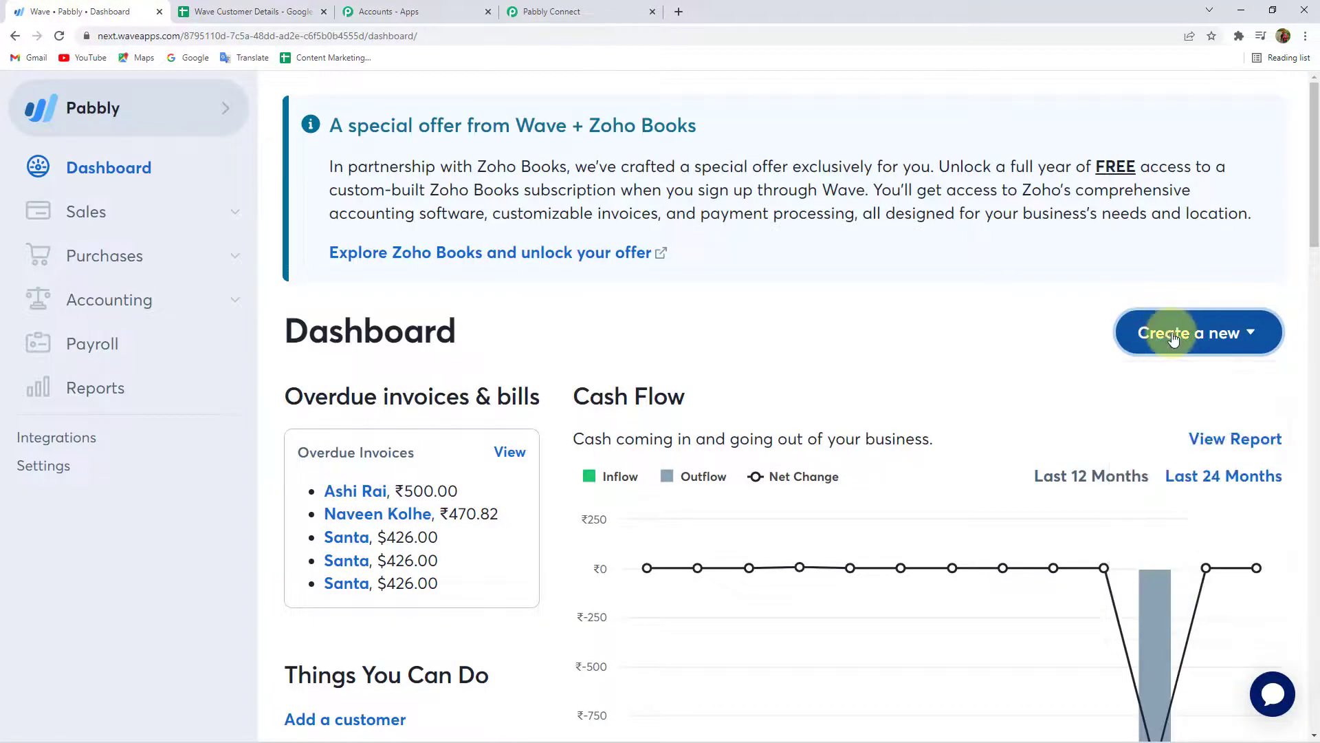
left_click(1173, 336)
left_click(1179, 539)
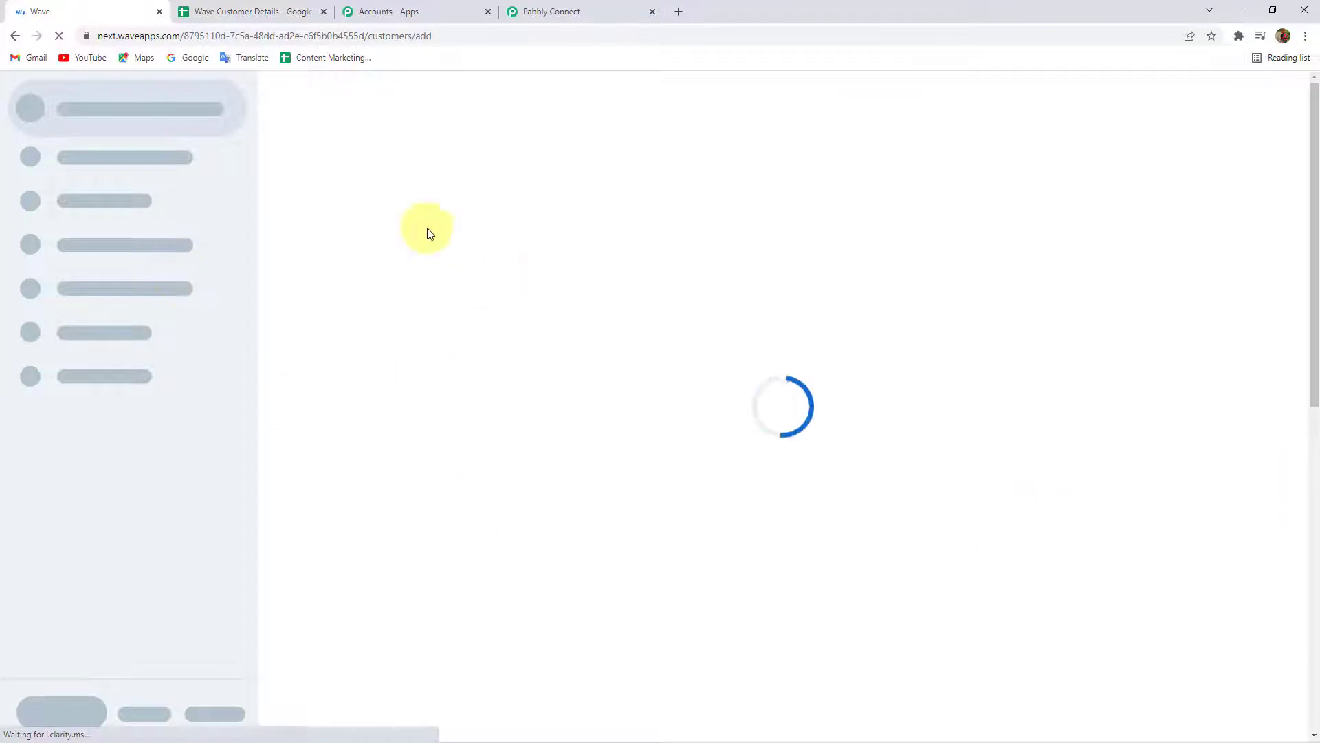
left_click(716, 468)
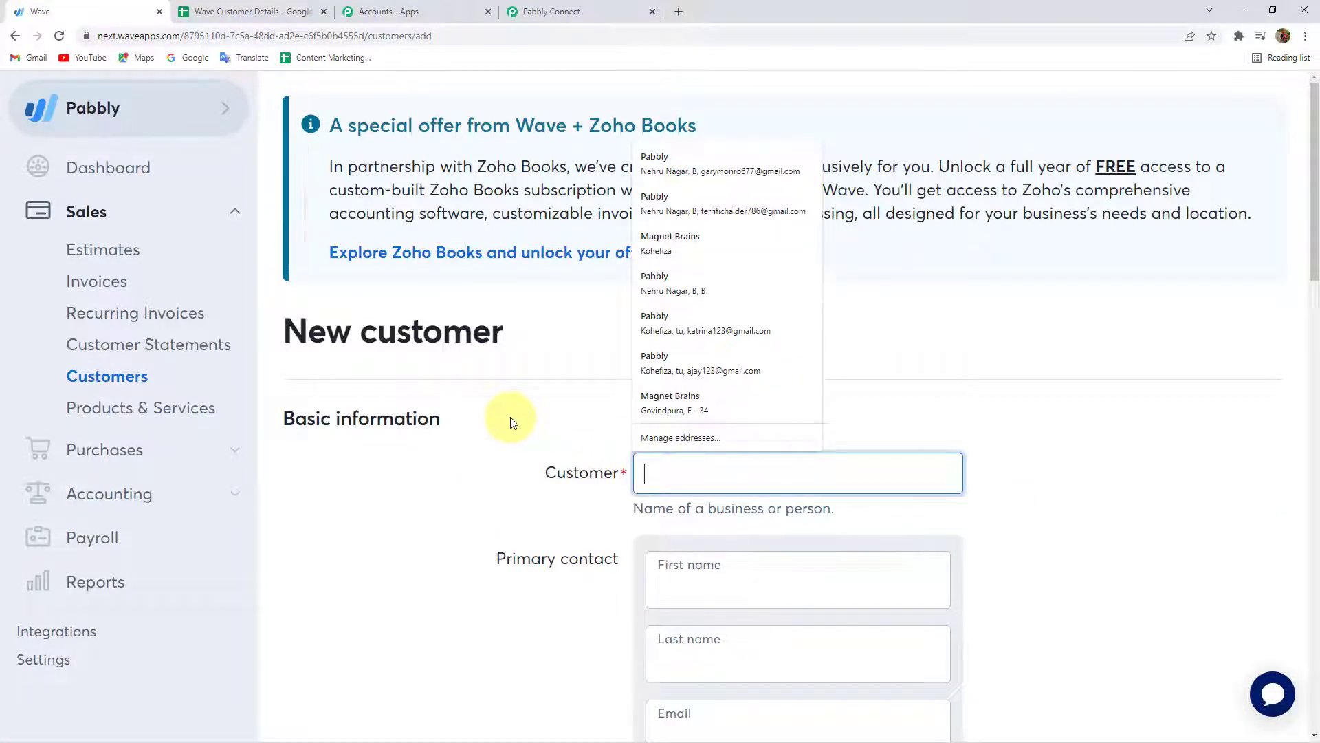
Enter the customer's full name, first name, last name and email address.
left_click(514, 423)
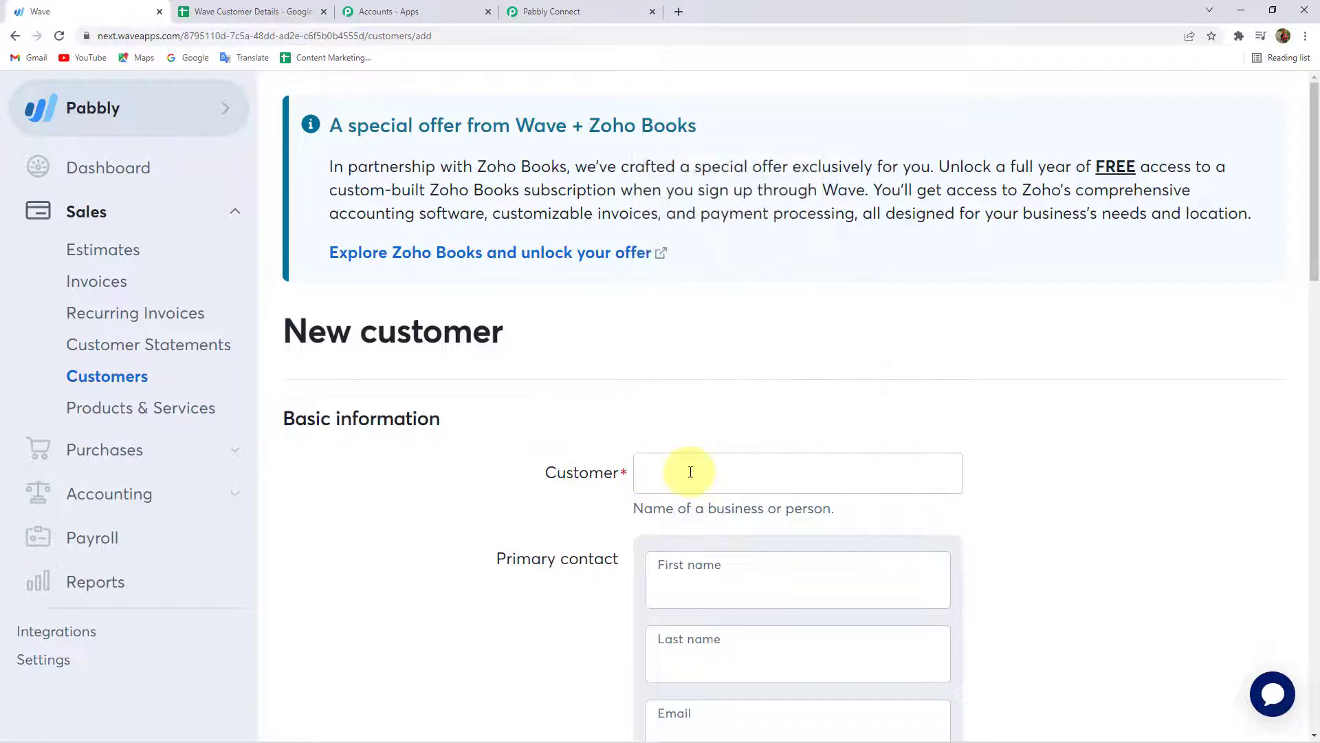
left_click(690, 472)
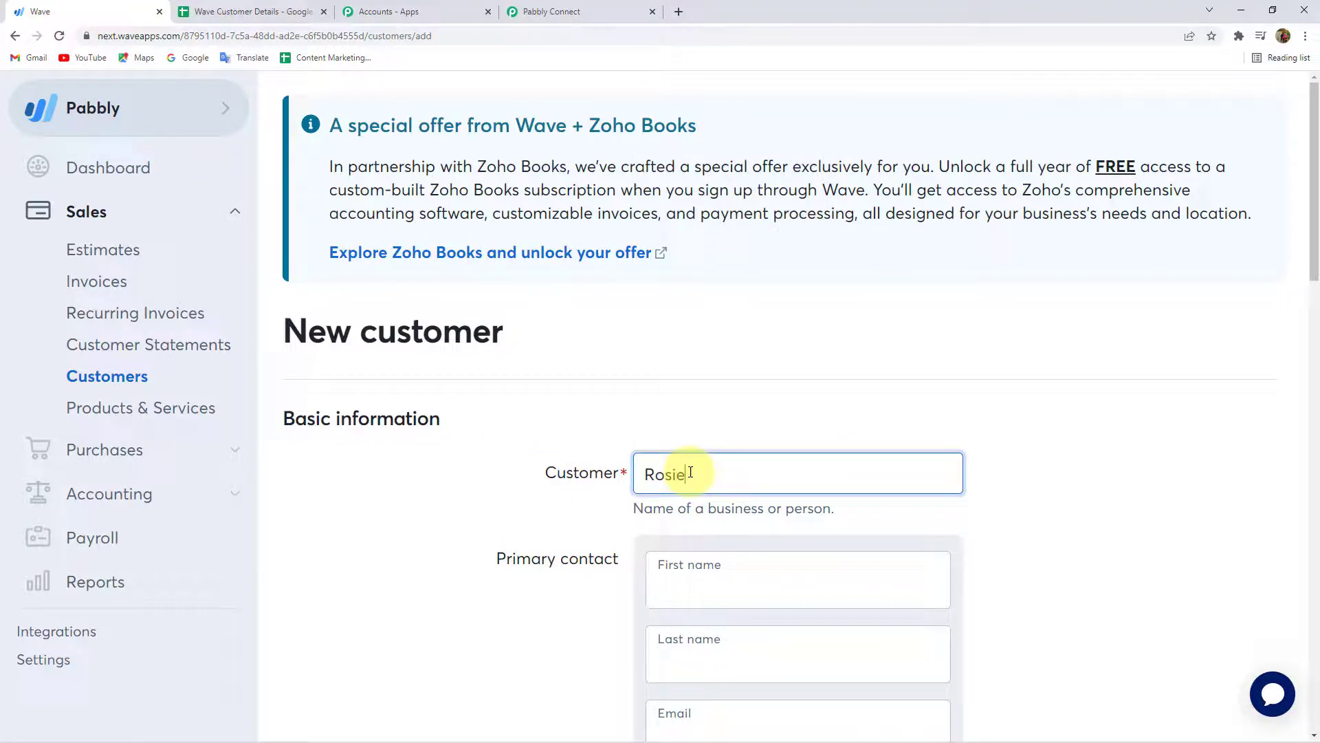
scroll(704, 499, "down", 1)
left_click(712, 496)
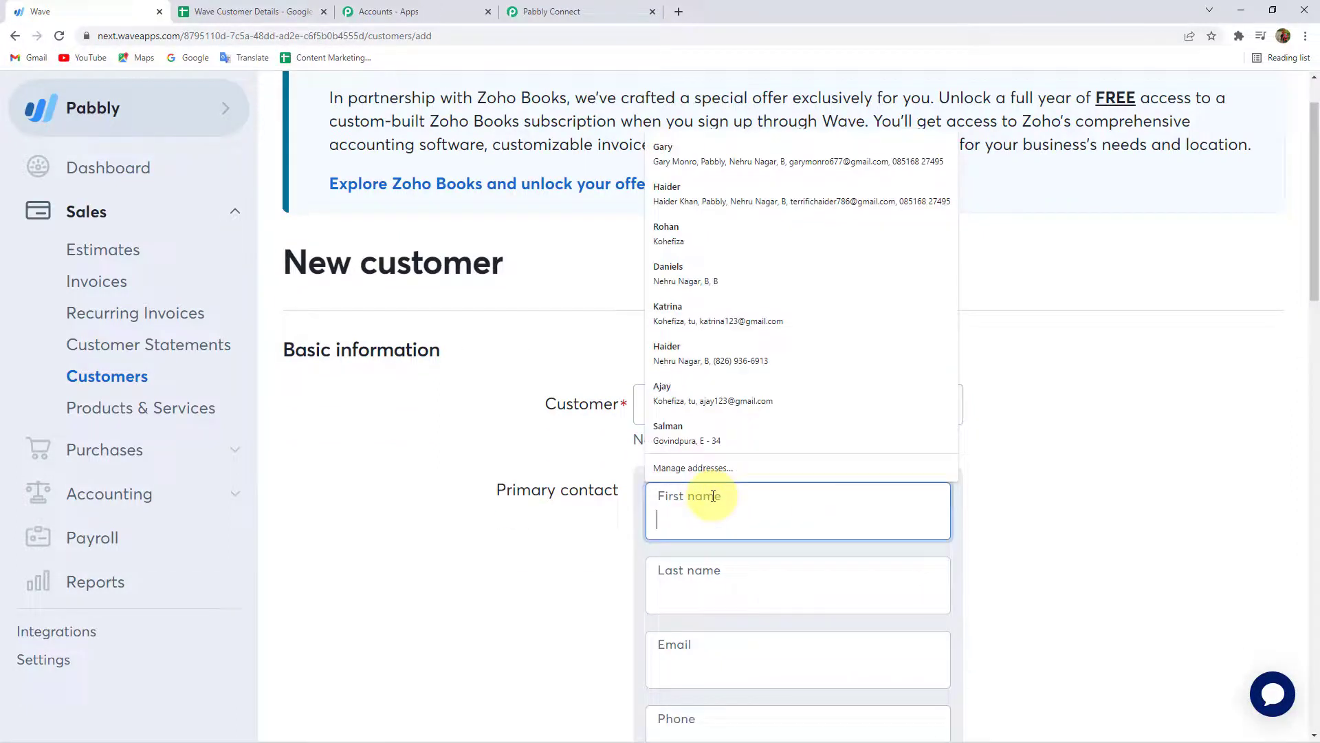
left_click(728, 575)
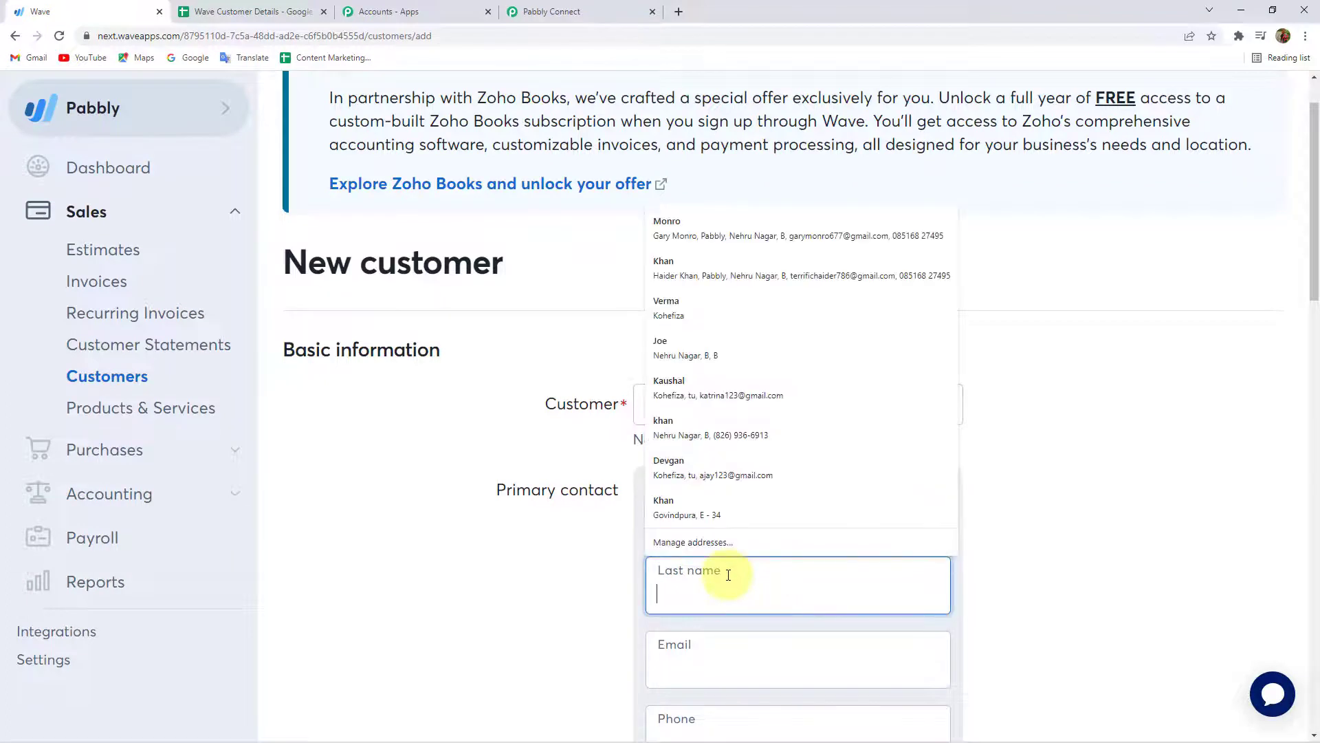
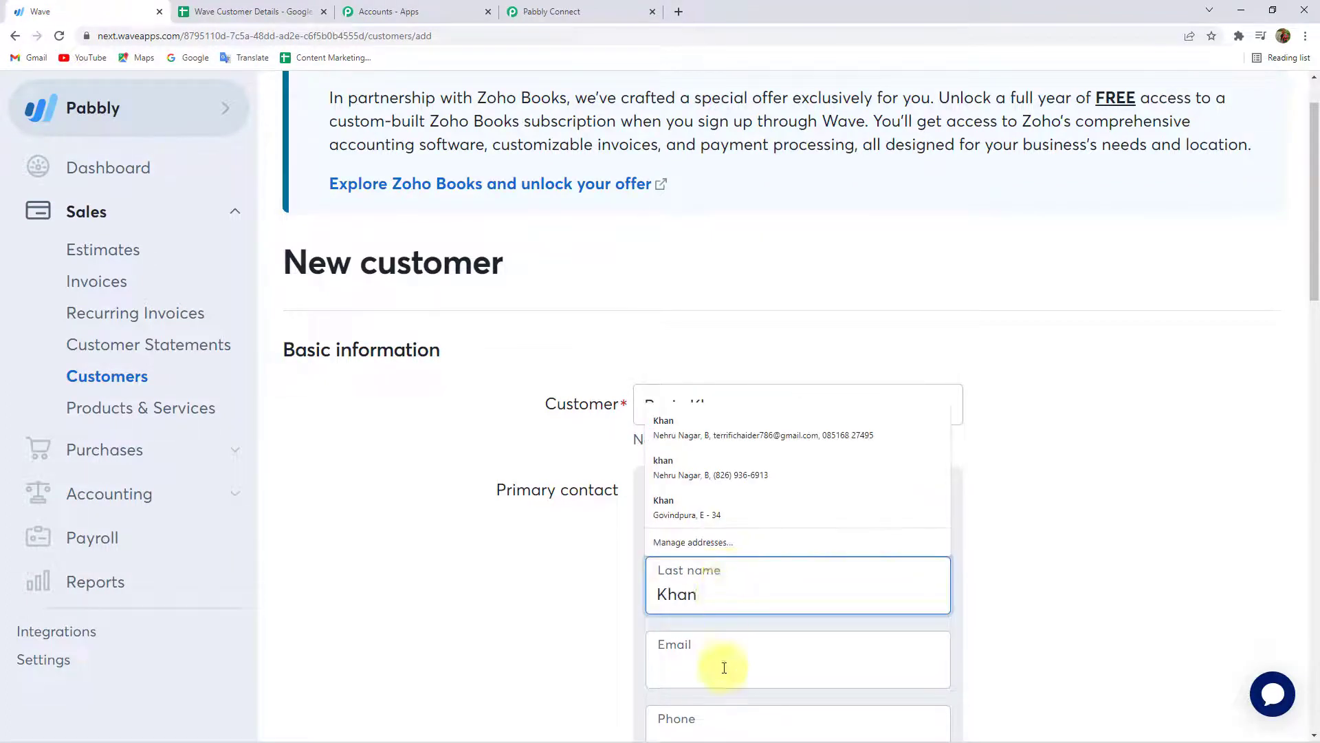
left_click(724, 667)
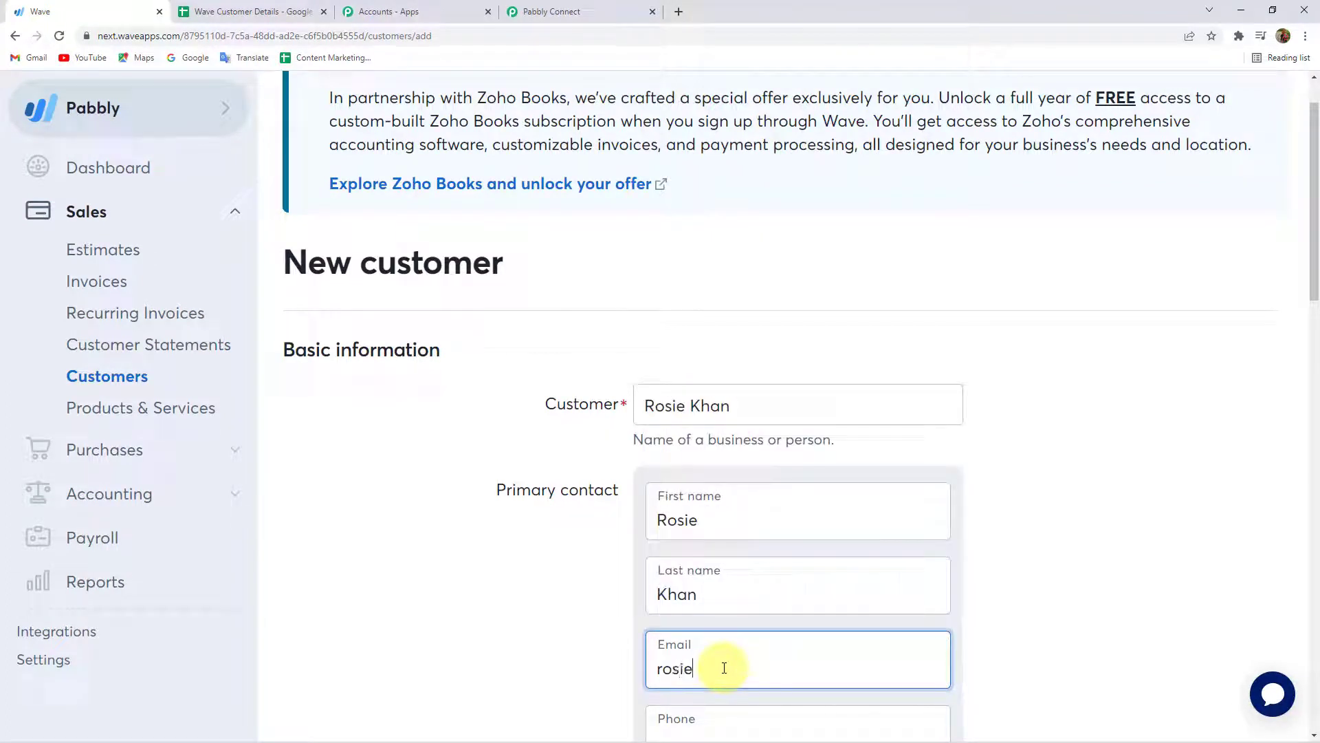
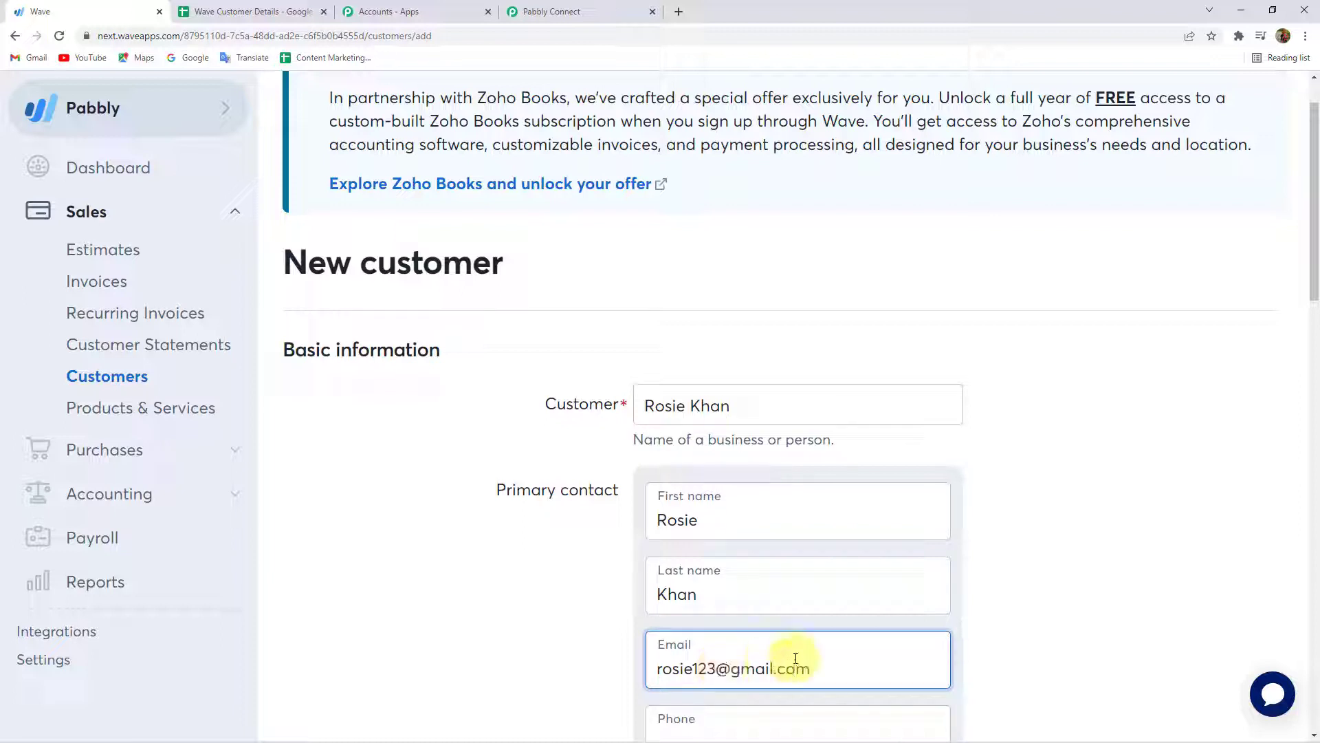
Add the customer's phone number and save the new customer.
scroll(728, 575, "down", 4)
left_click(725, 443)
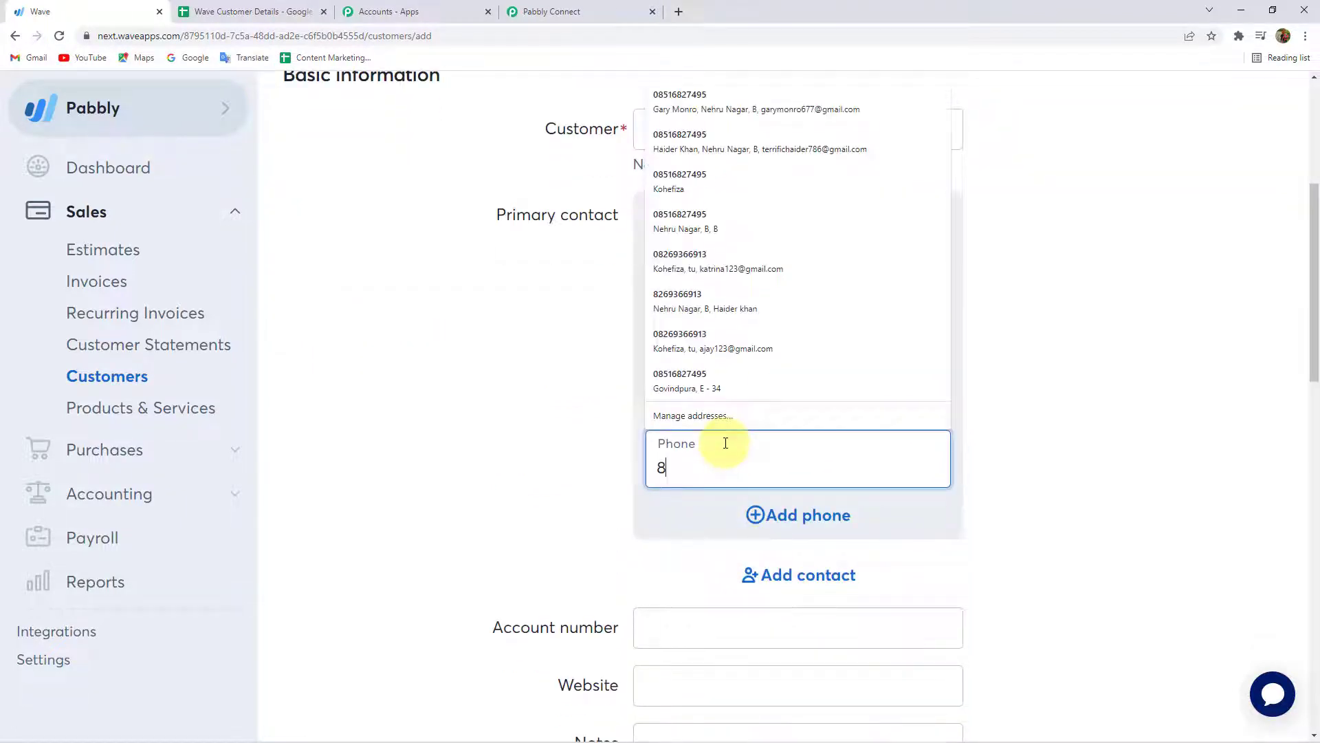
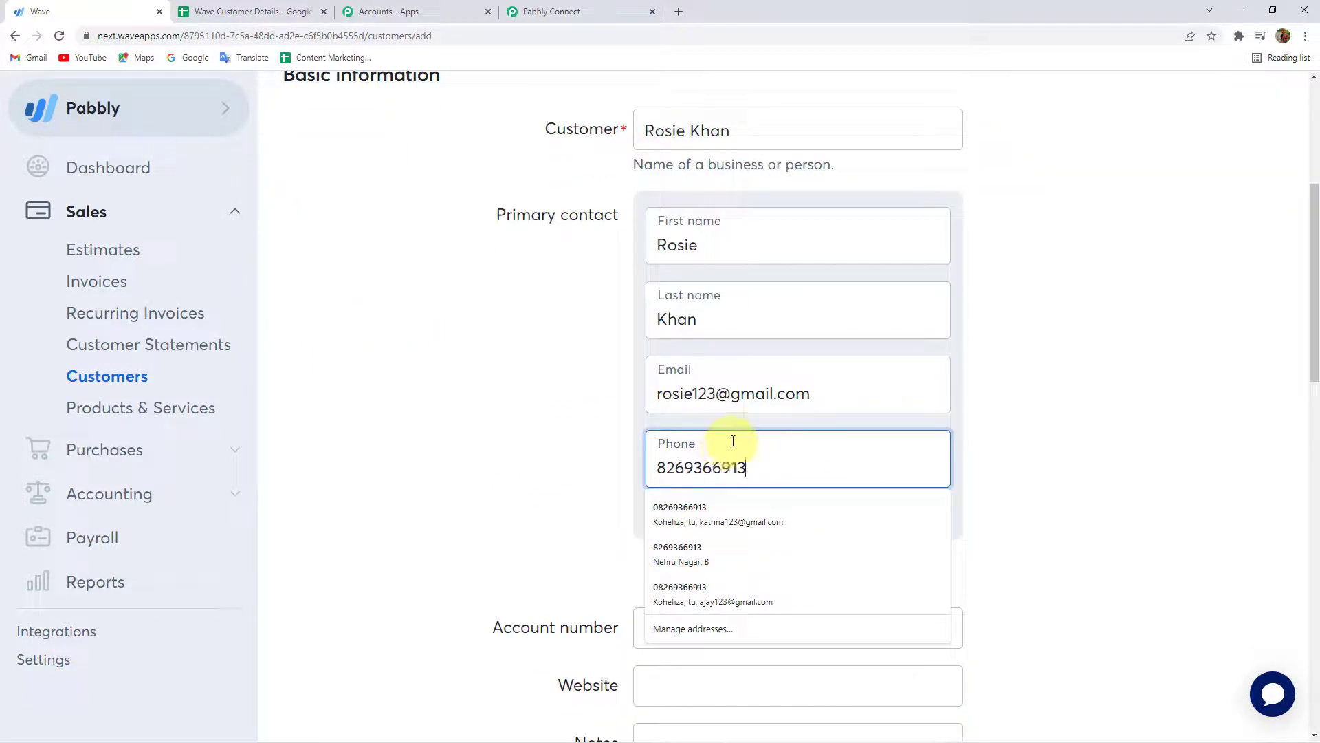
scroll(1017, 413, "down", 15)
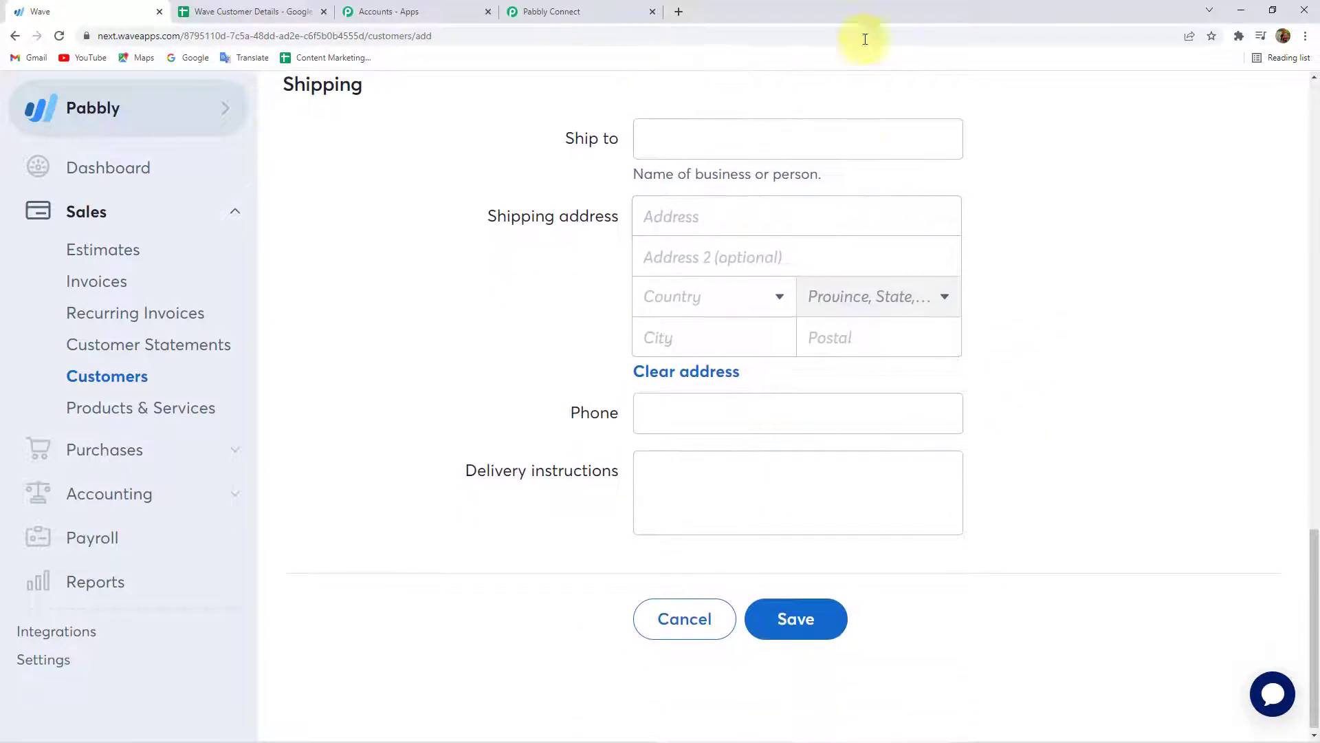
scroll(581, 340, "down", 1)
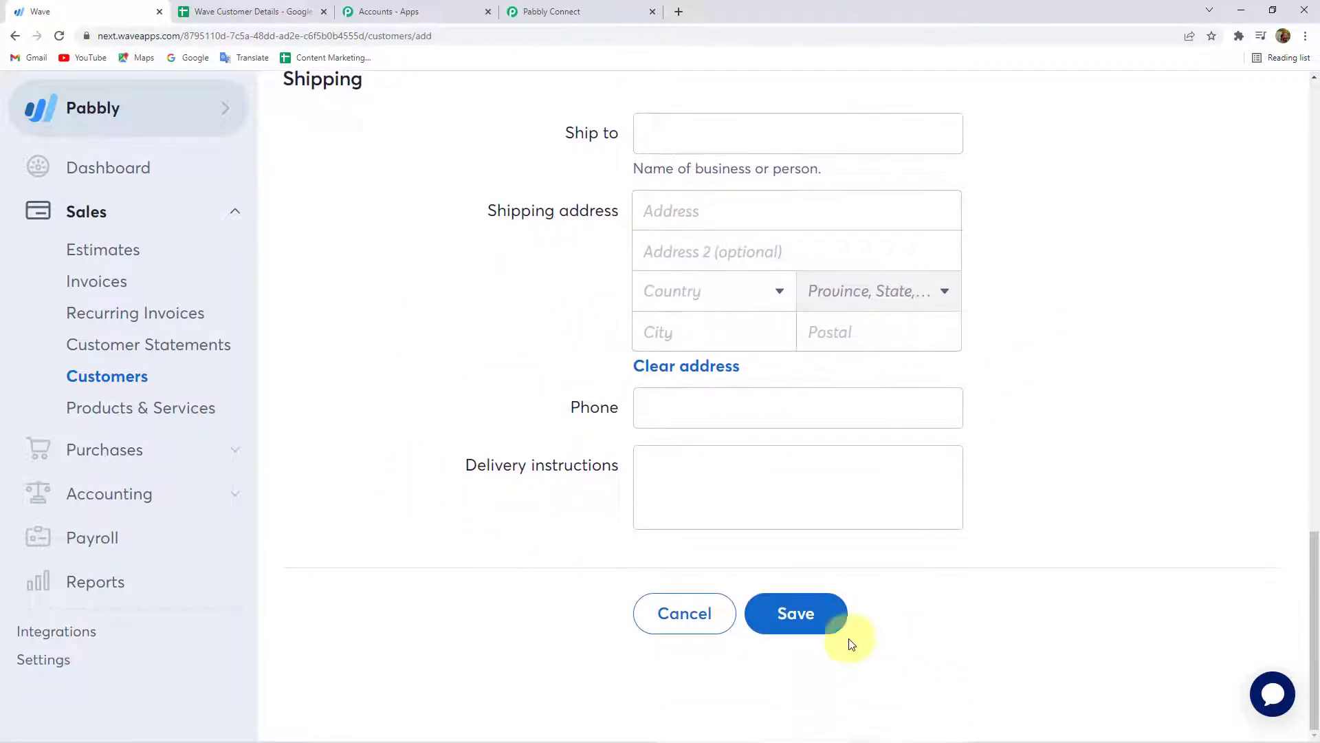
left_click(796, 613)
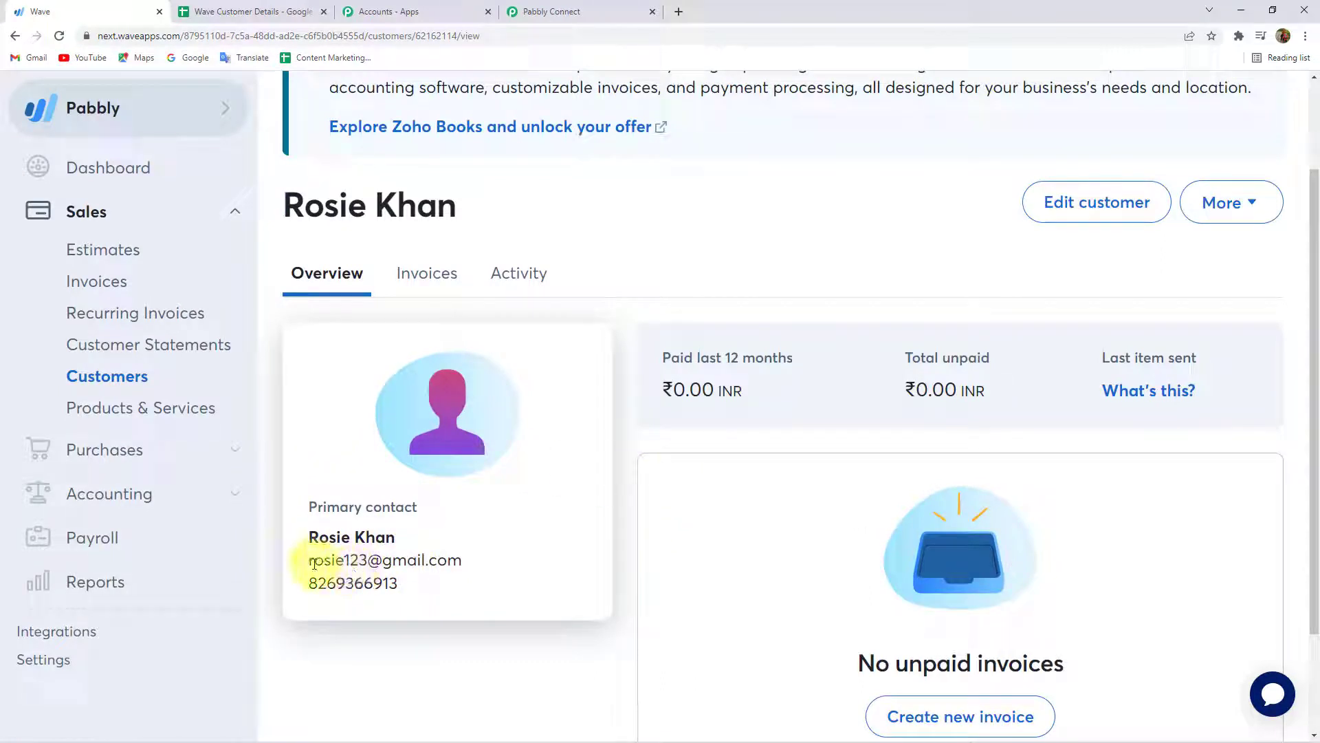
Check the saved email and phone number, then view the Wave Customer Details sheet.
double_click(313, 560)
left_click_drag(313, 561, 442, 558)
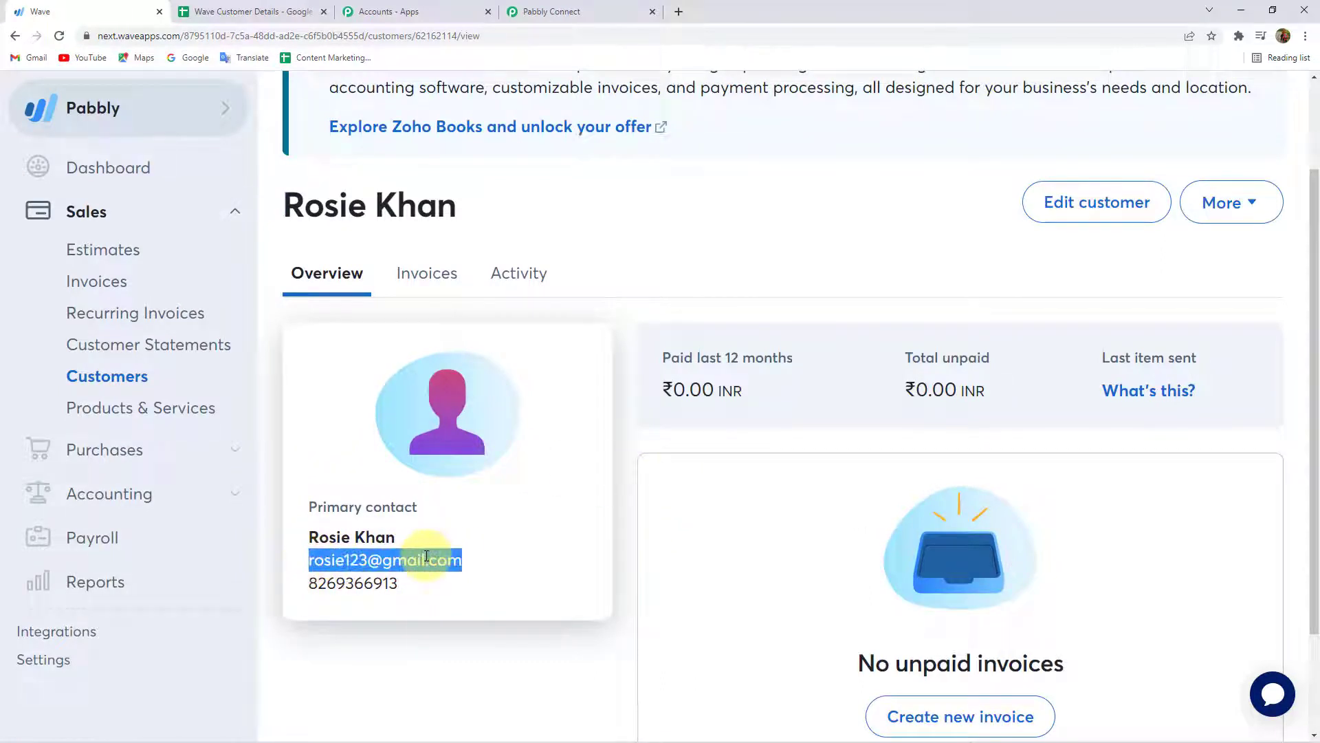
double_click(339, 582)
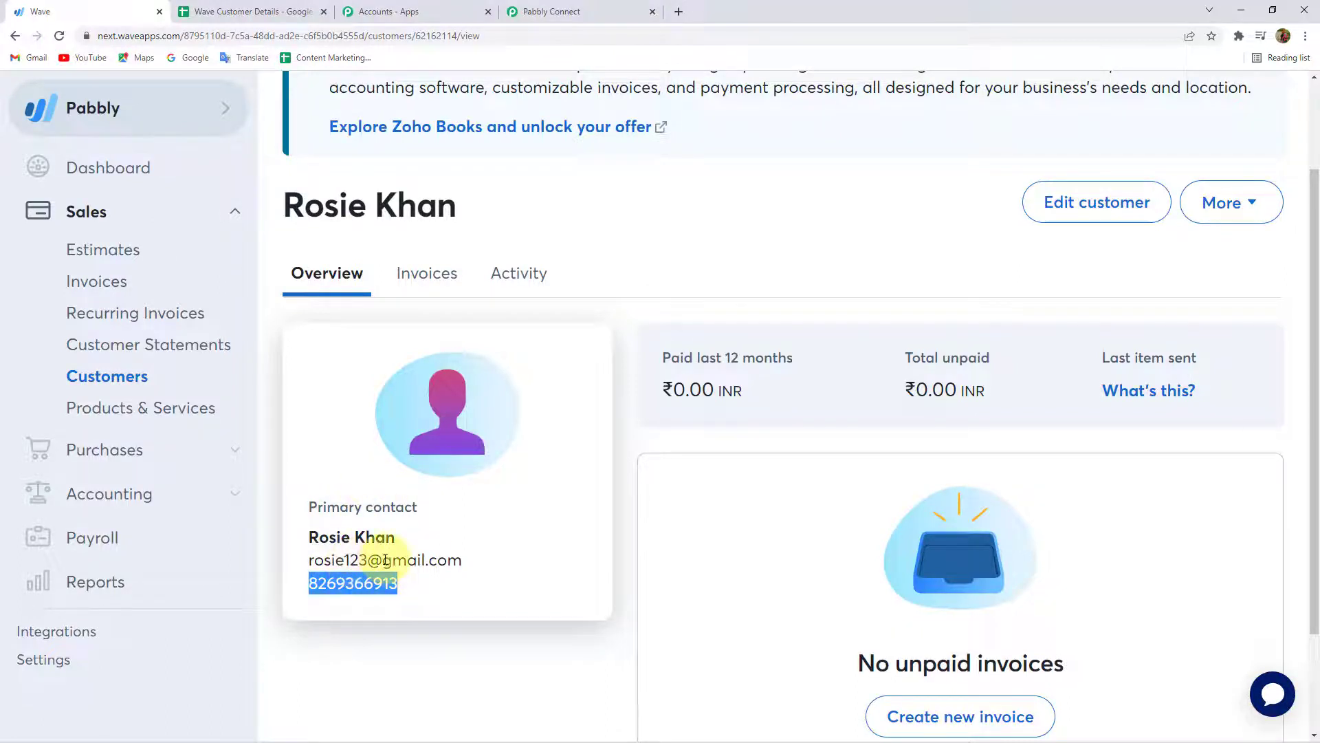
left_click(227, 12)
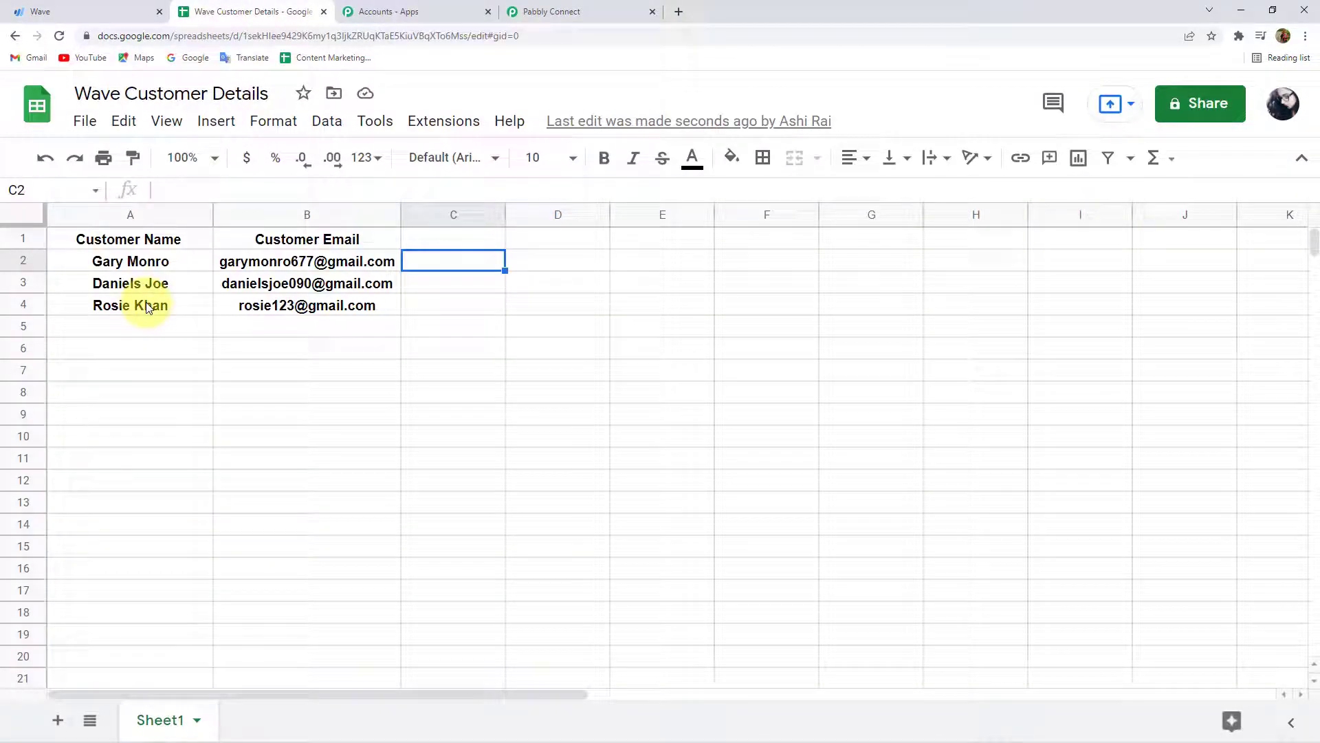
Select cell B4 to check the new customer's email.
left_click(247, 308)
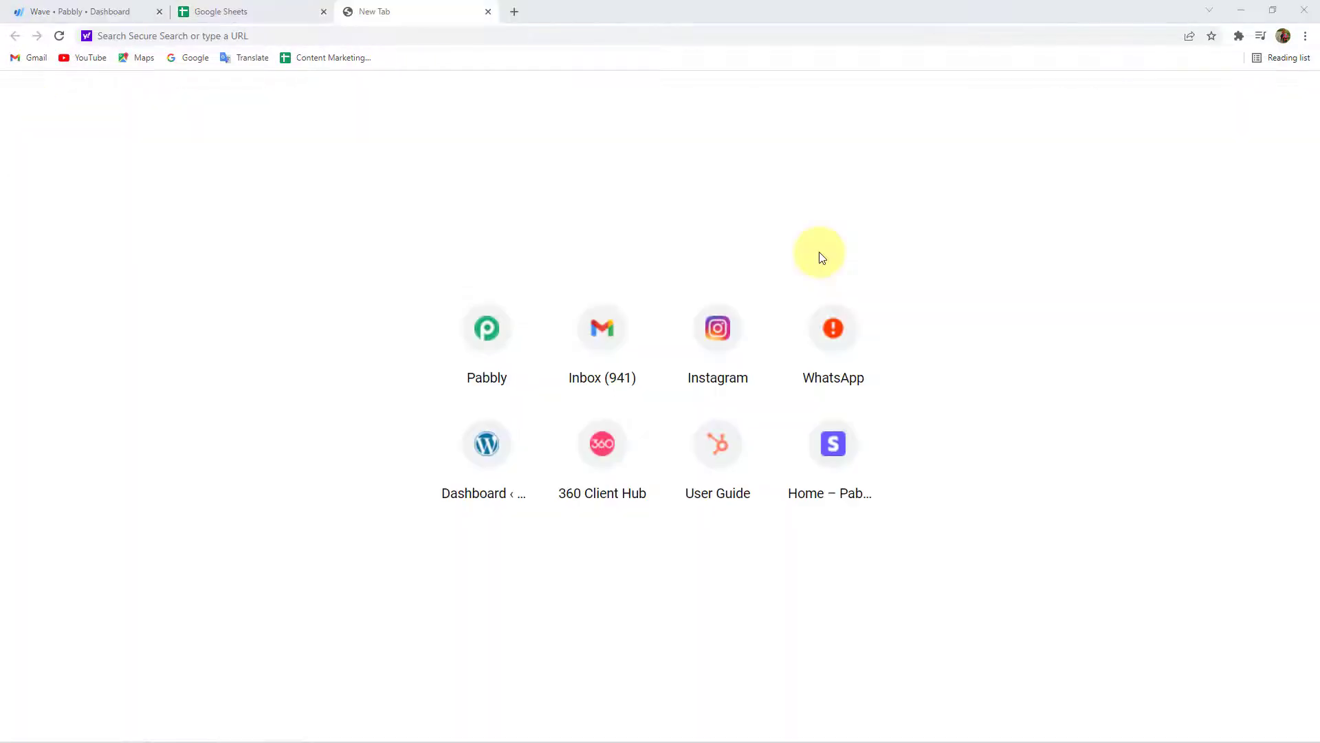
Go to pabbly.com, sign in, and open Pabbly Connect's dashboard.
left_click(338, 36)
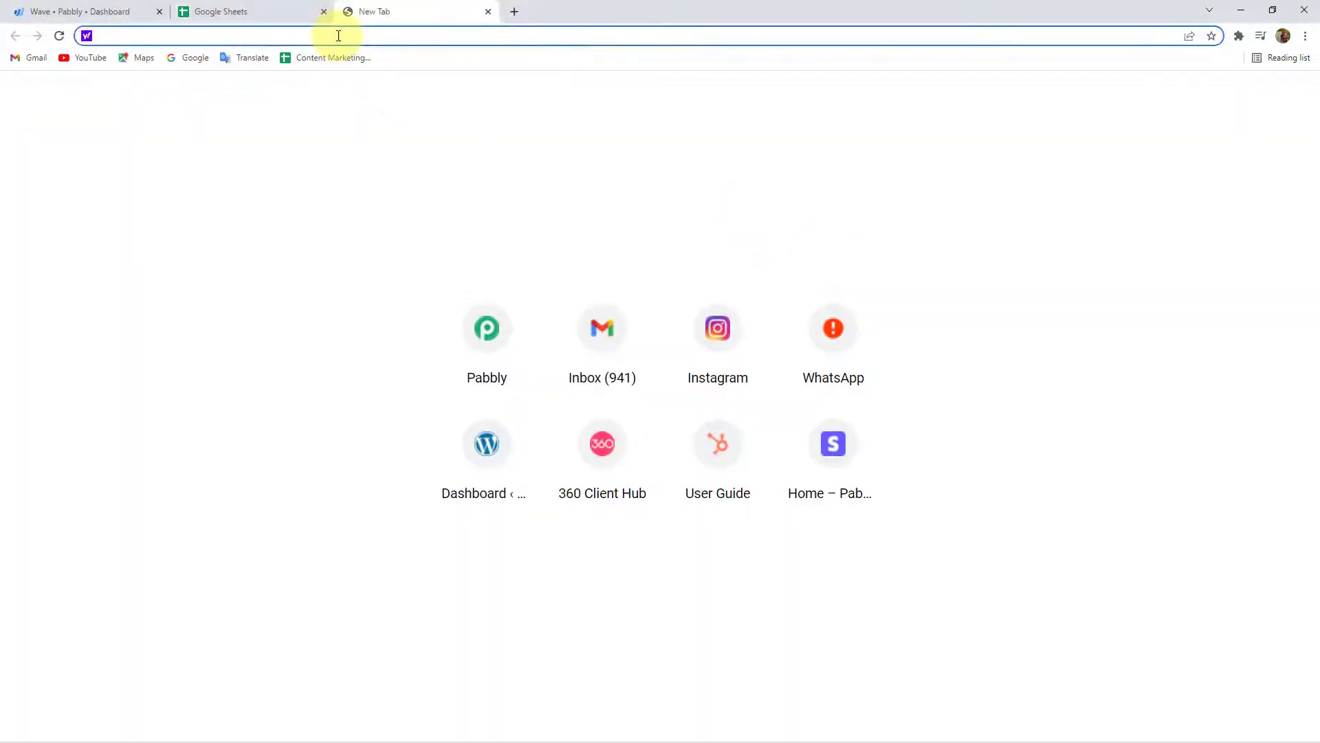
type("pabbly.com")
key("Return")
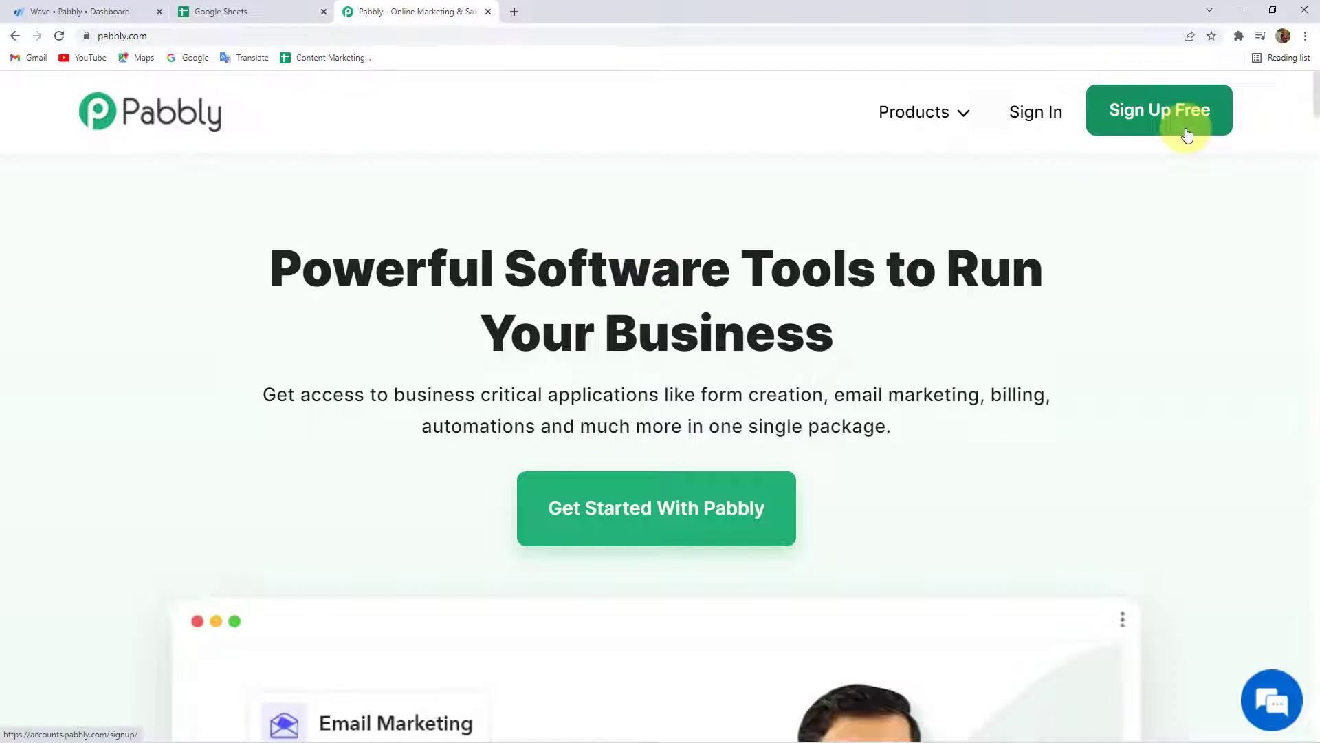
left_click(1035, 123)
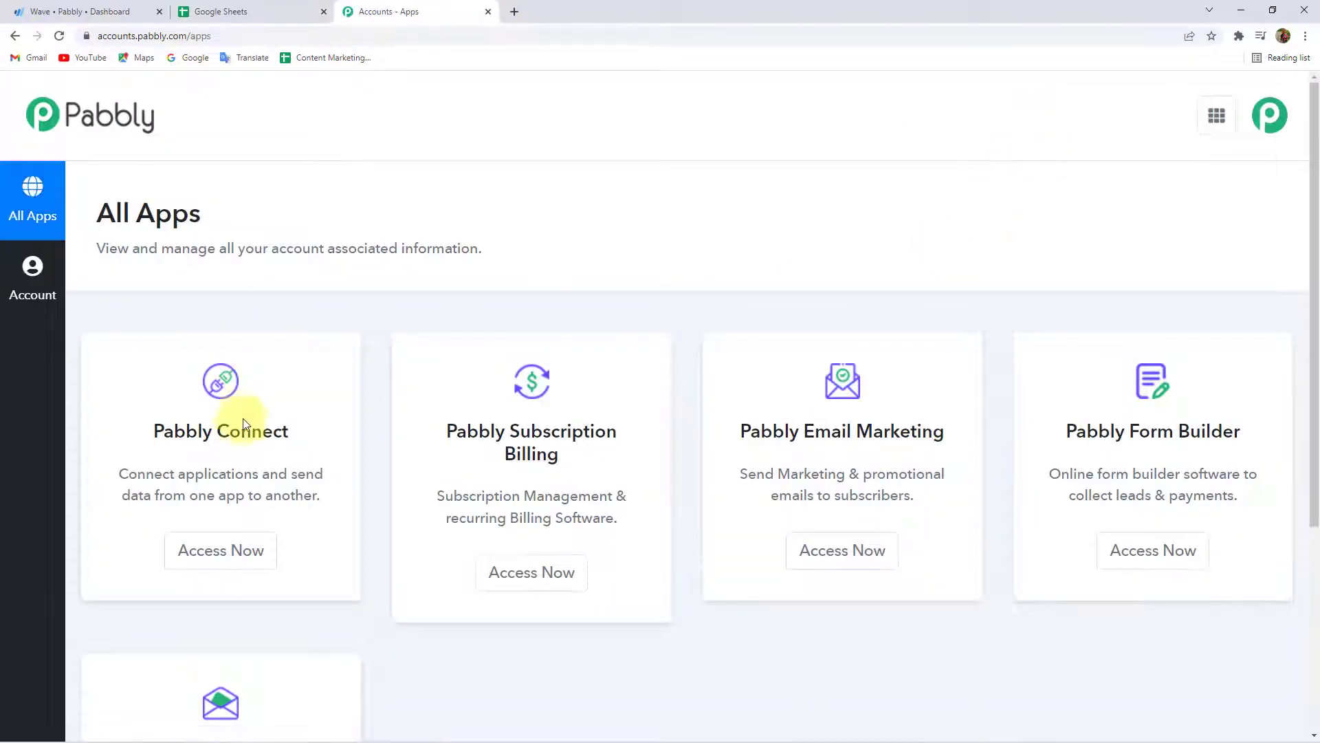
left_click(221, 550)
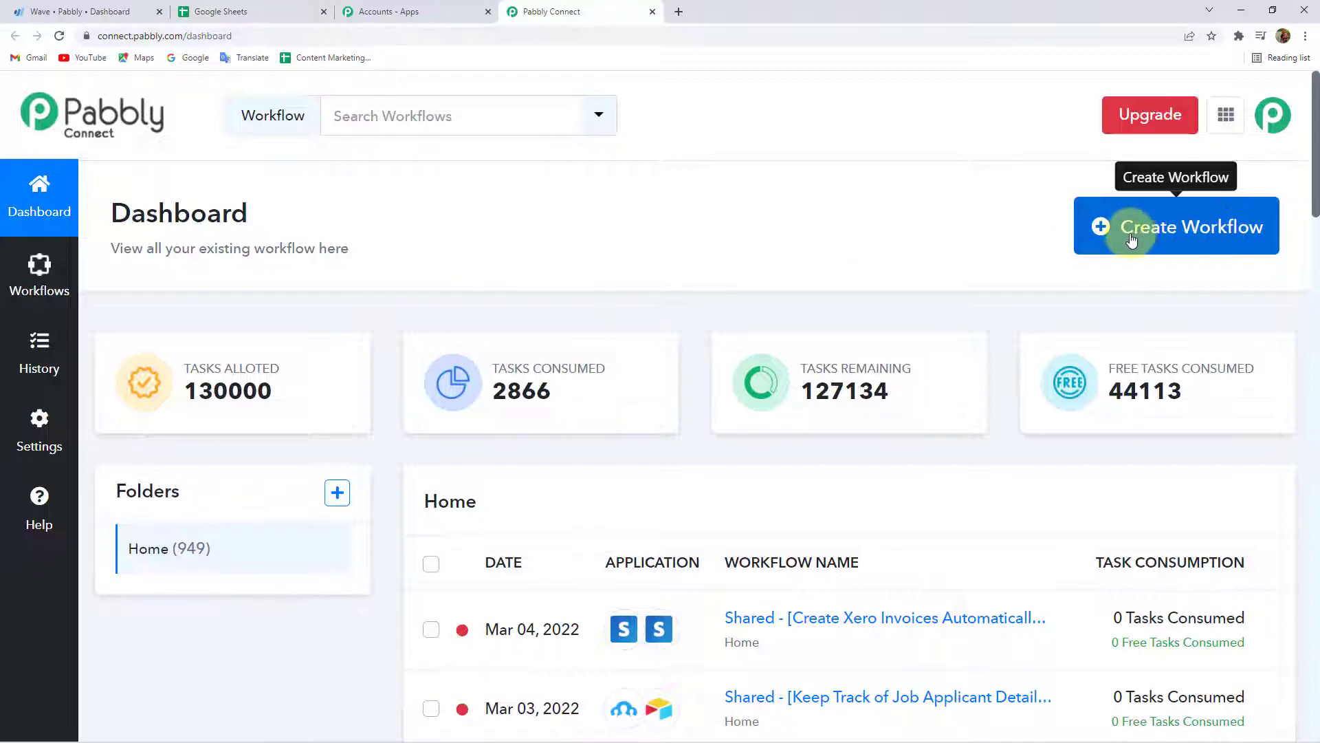
Create a new workflow named 'Wave to Google Sheets'.
left_click(1162, 236)
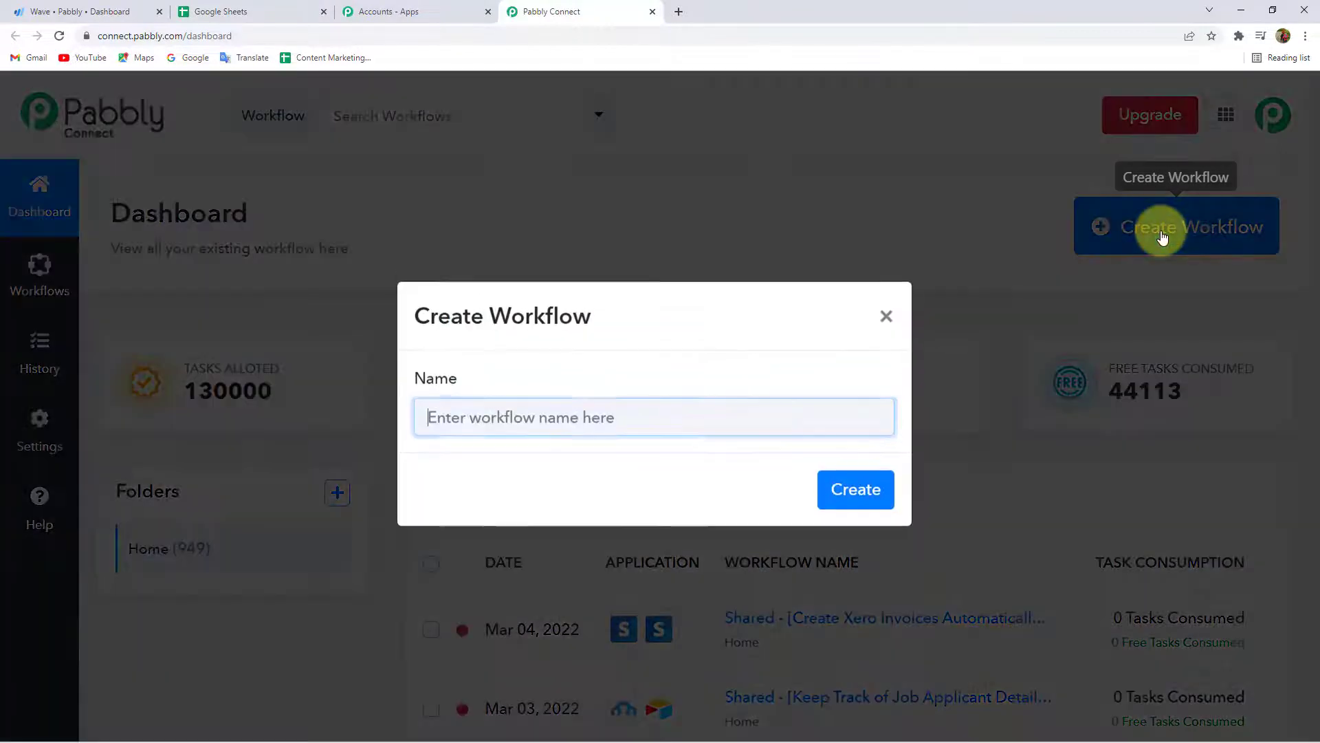
left_click(527, 417)
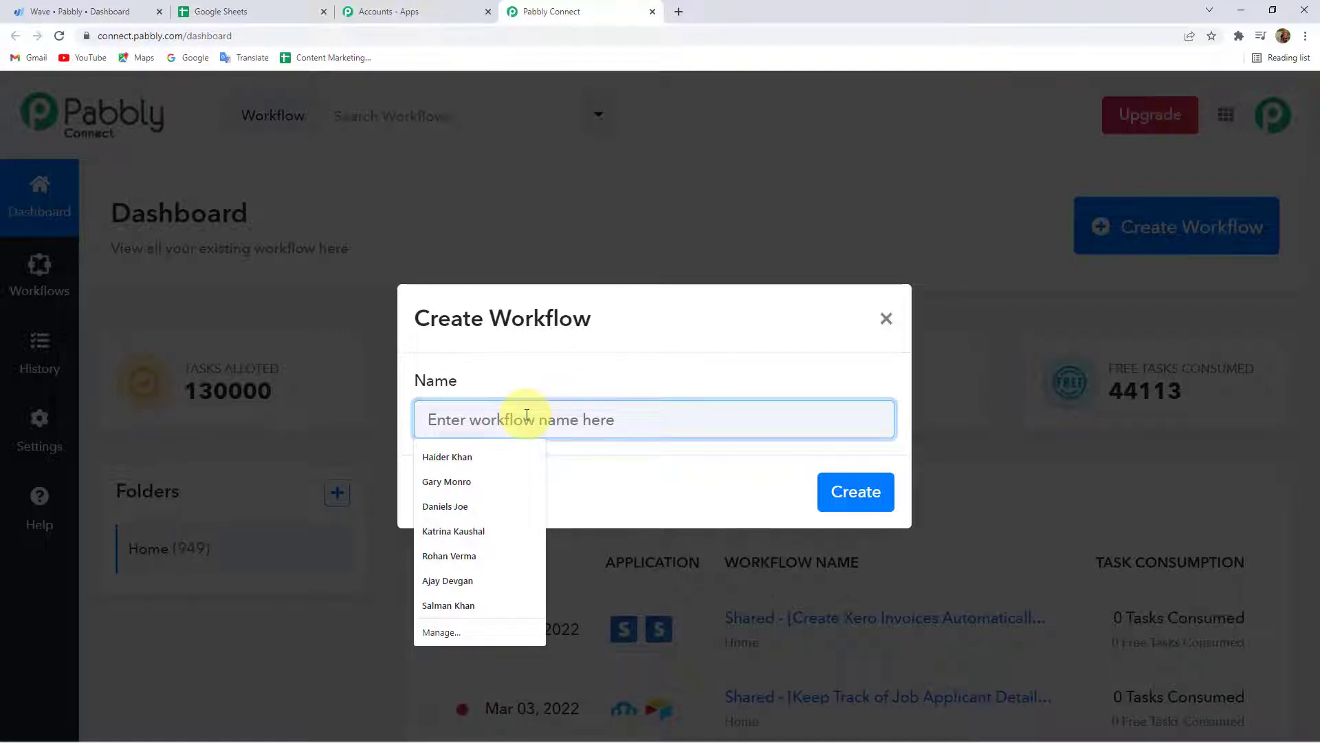
type("Wav")
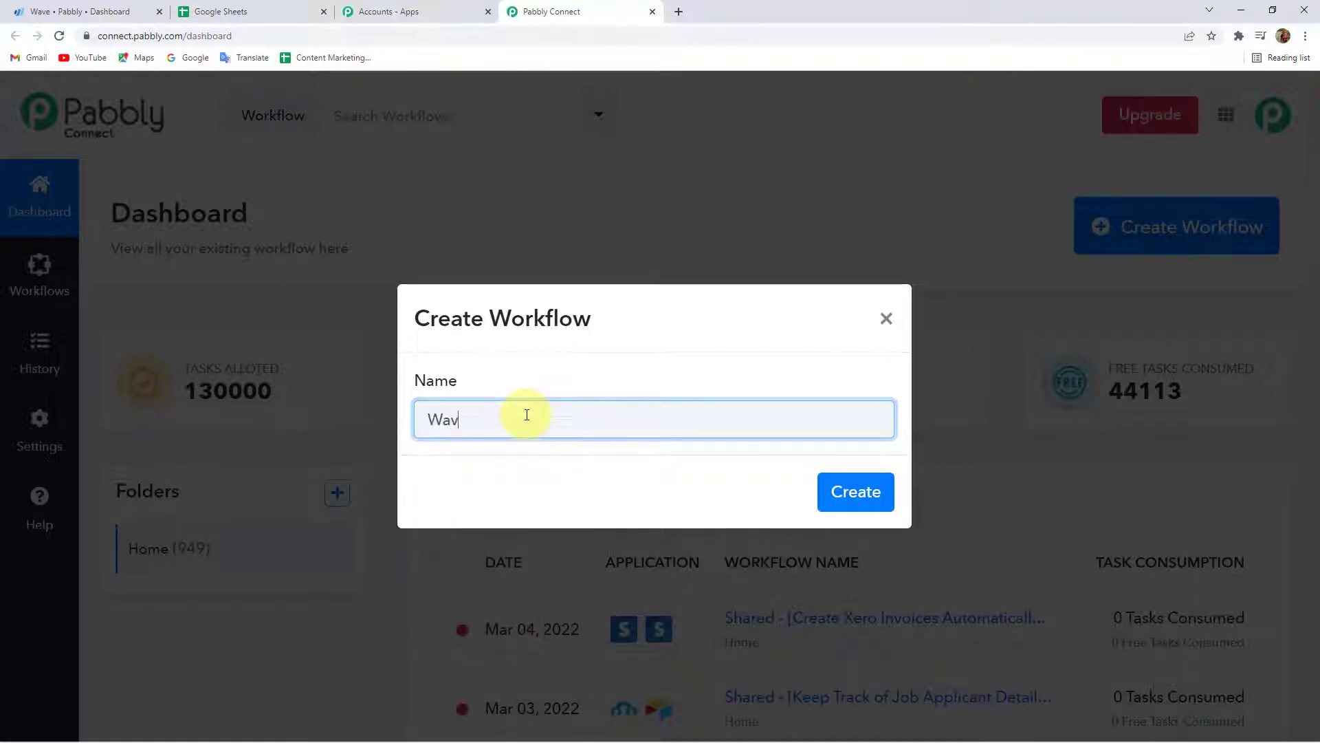
type("e to Google Sheets")
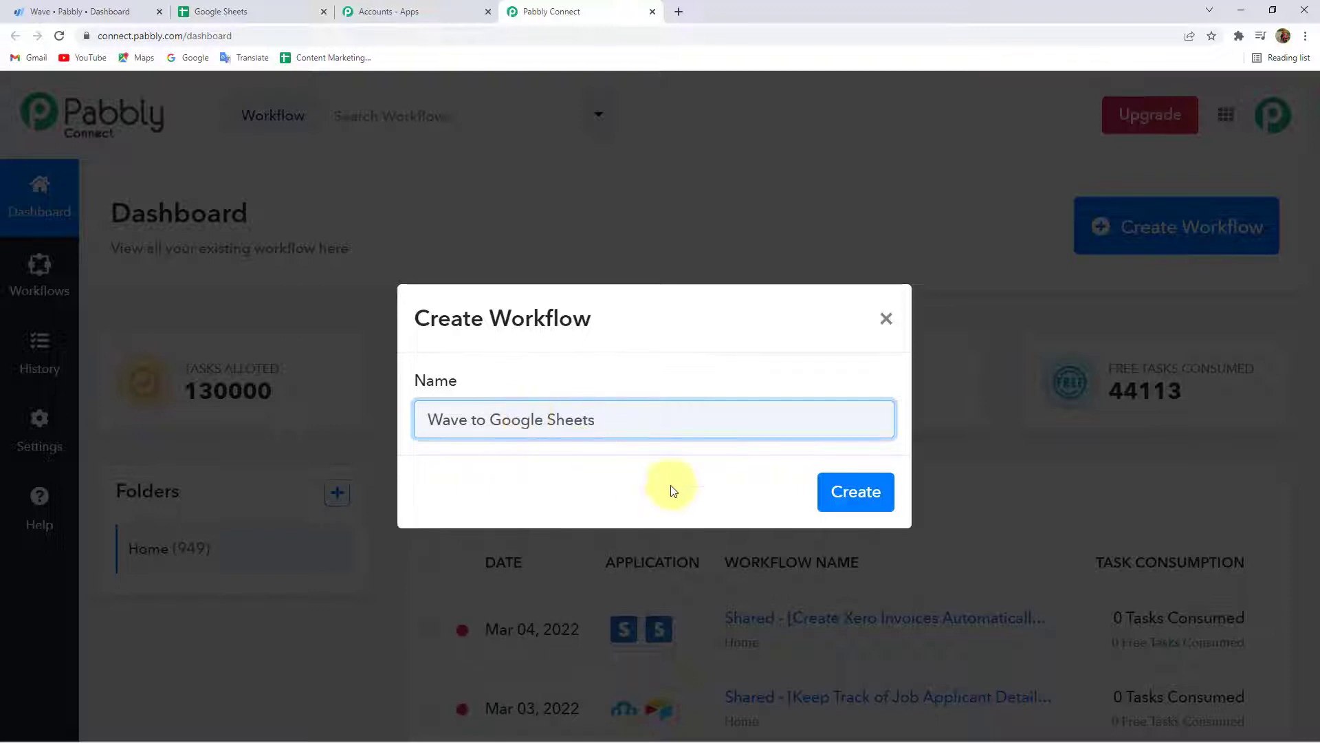
left_click(858, 493)
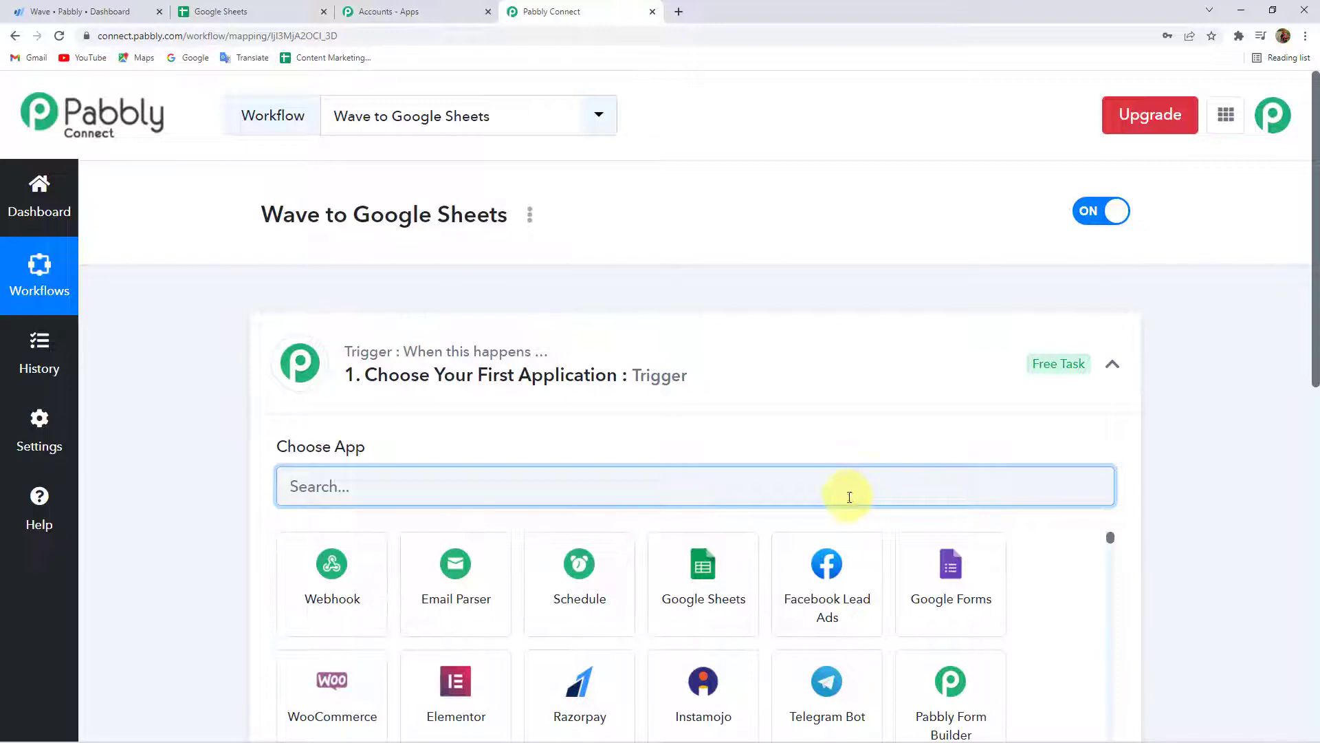
Set the trigger app to Wave with the New Customer event.
left_click(418, 364)
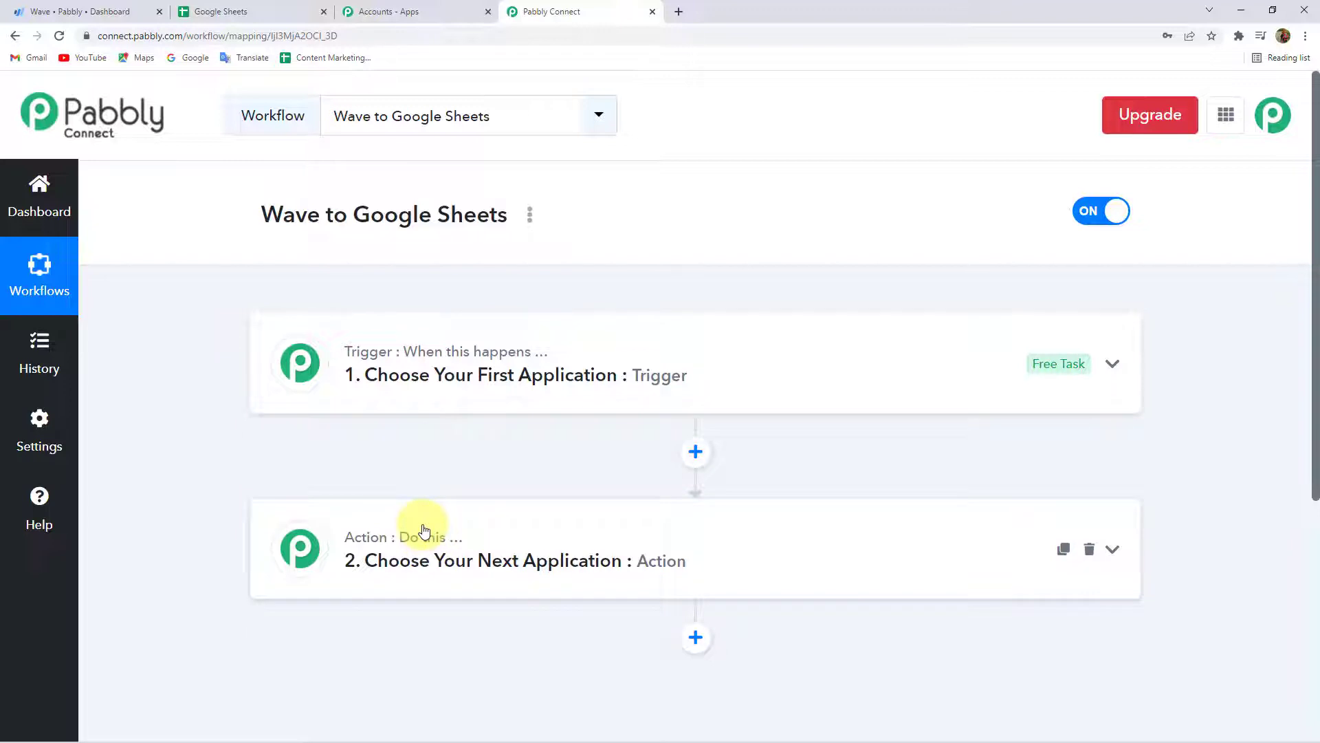
left_click(406, 398)
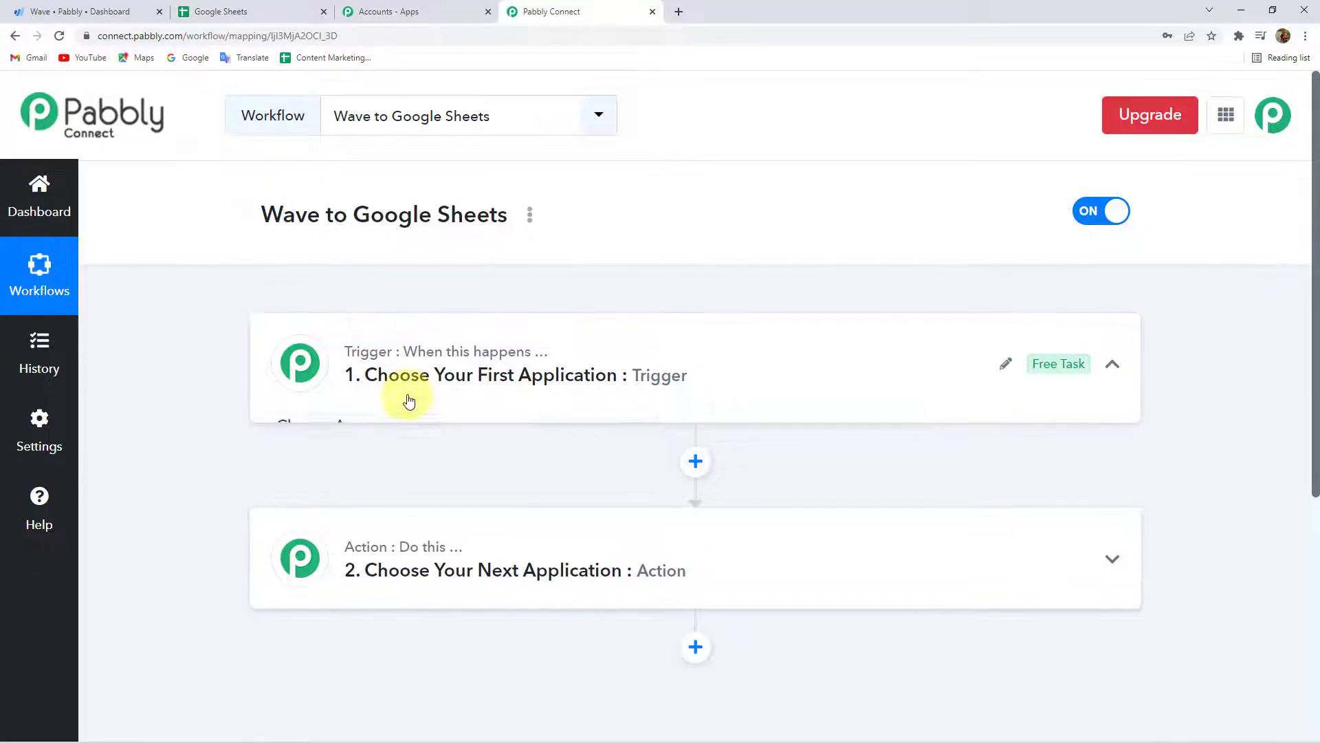
left_click(334, 482)
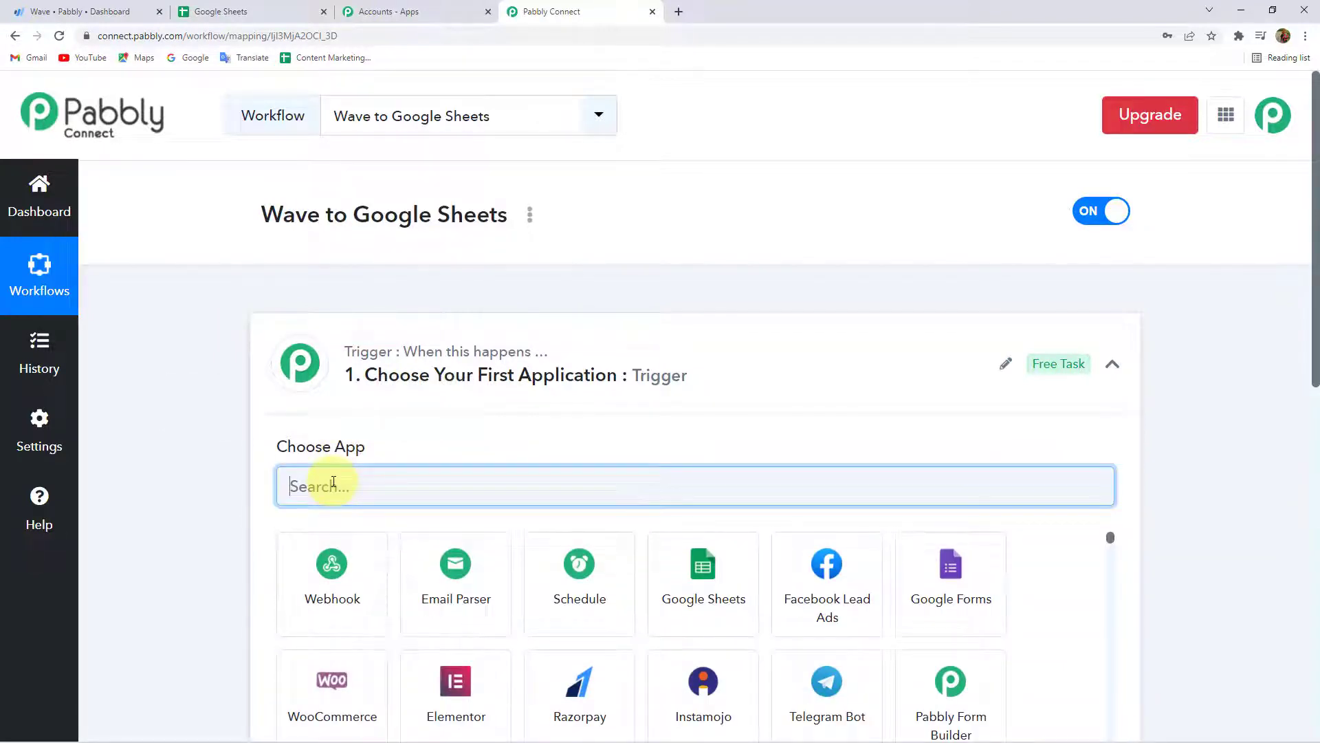
type("Wave")
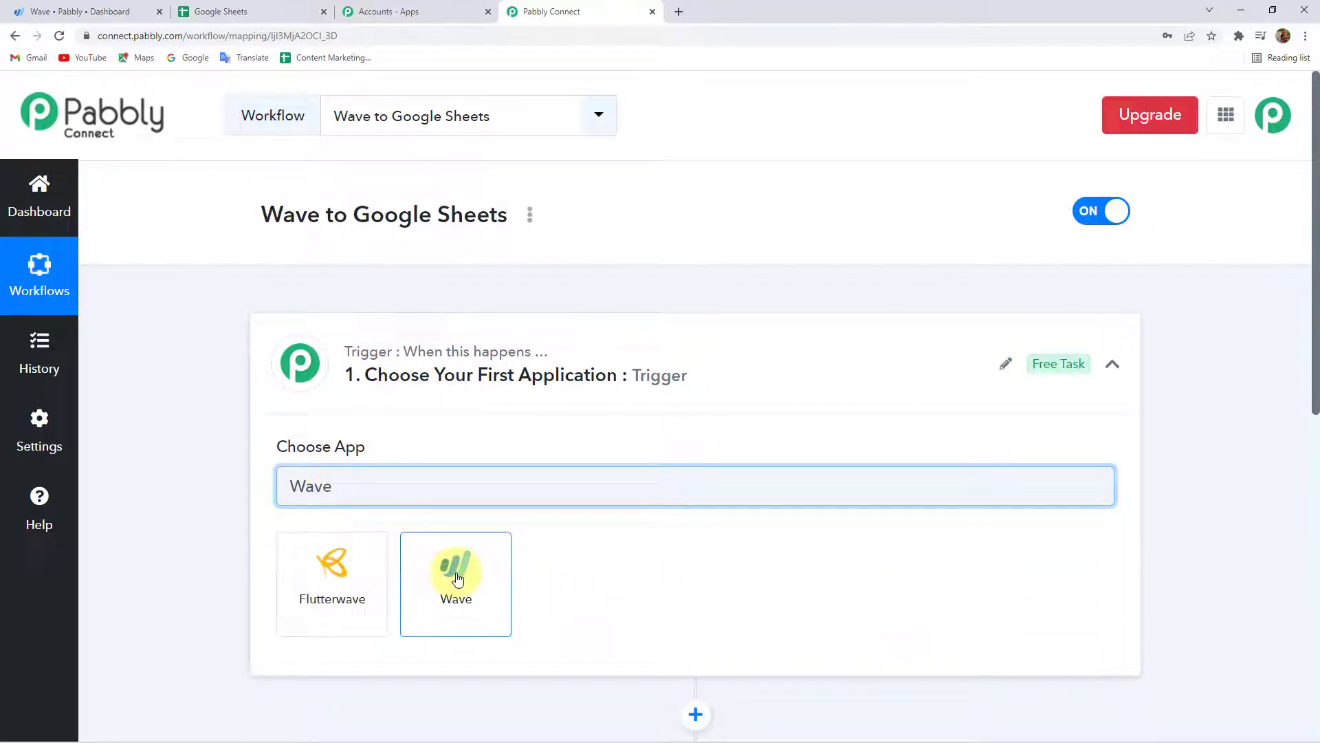
left_click(455, 577)
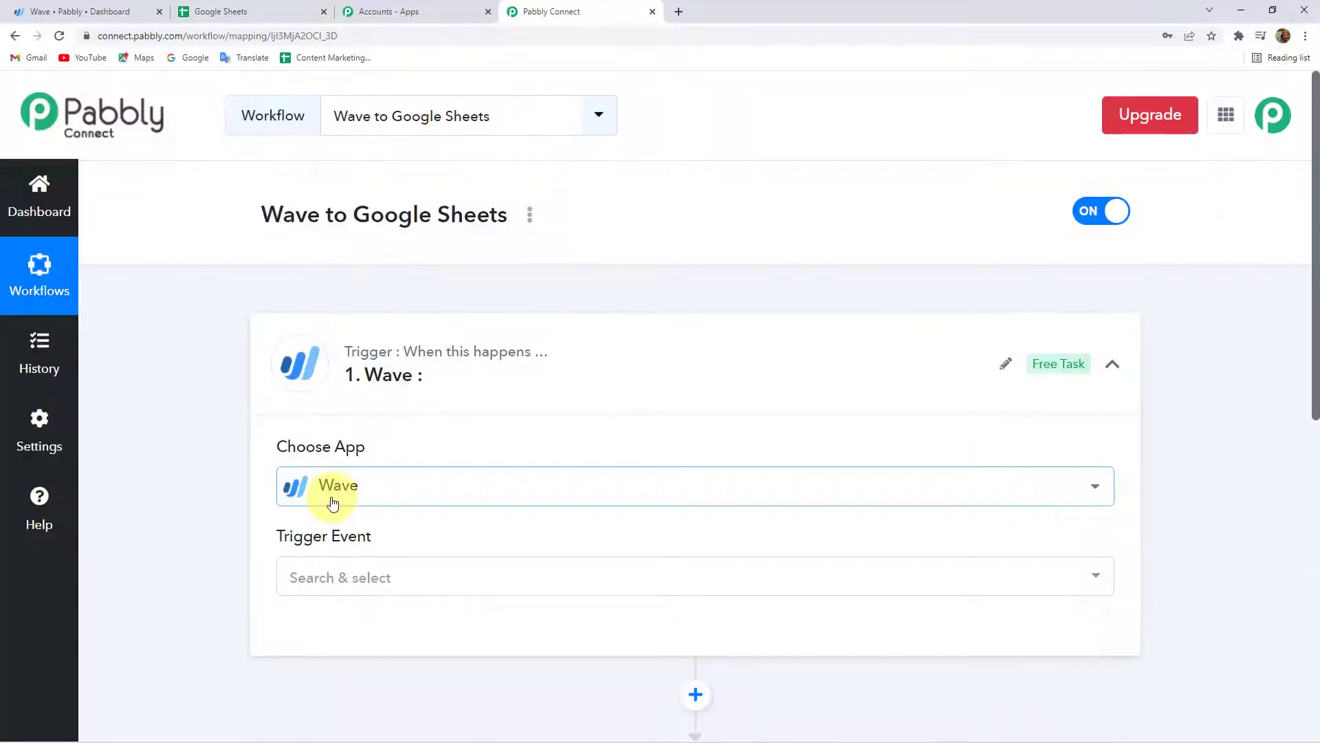
scroll(220, 427, "down", 2)
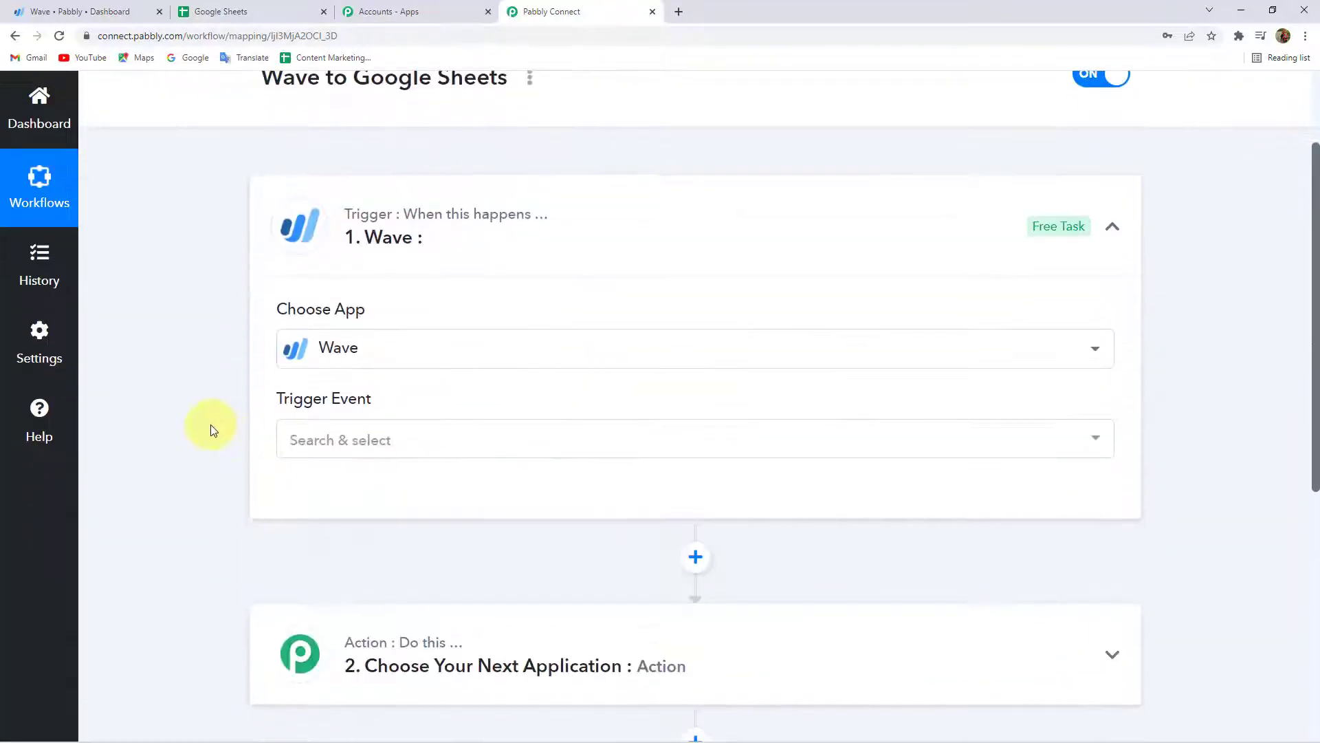
left_click(348, 440)
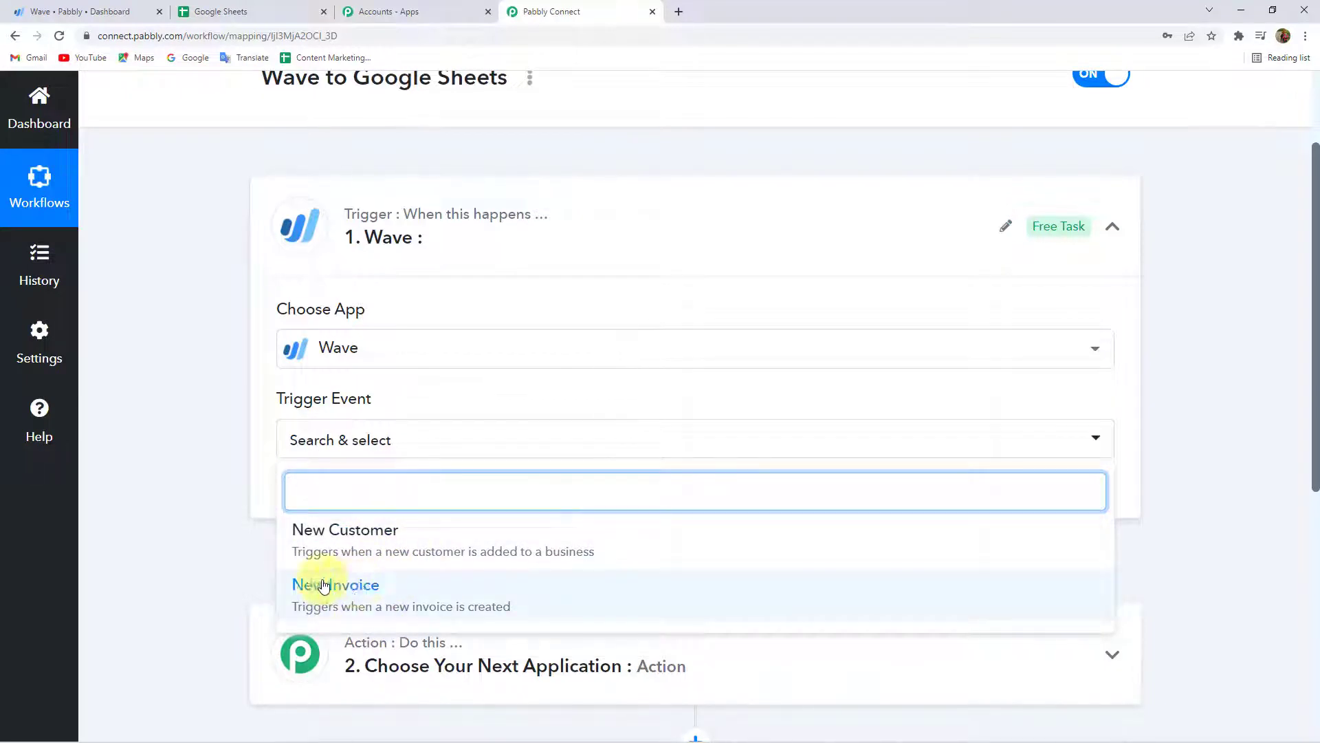
left_click(383, 543)
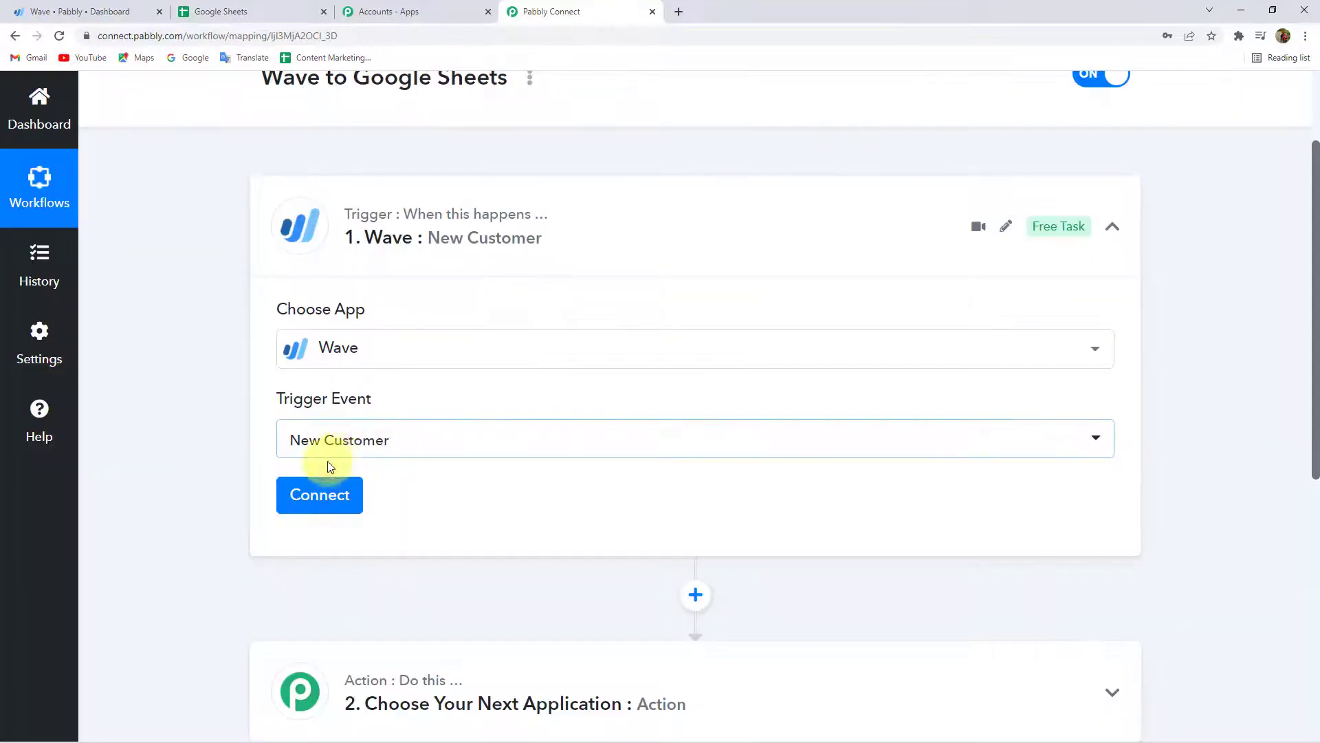
scroll(216, 472, "down", 1)
Add a new Wave connection and allow Pabbly Connect access to the account.
left_click(331, 427)
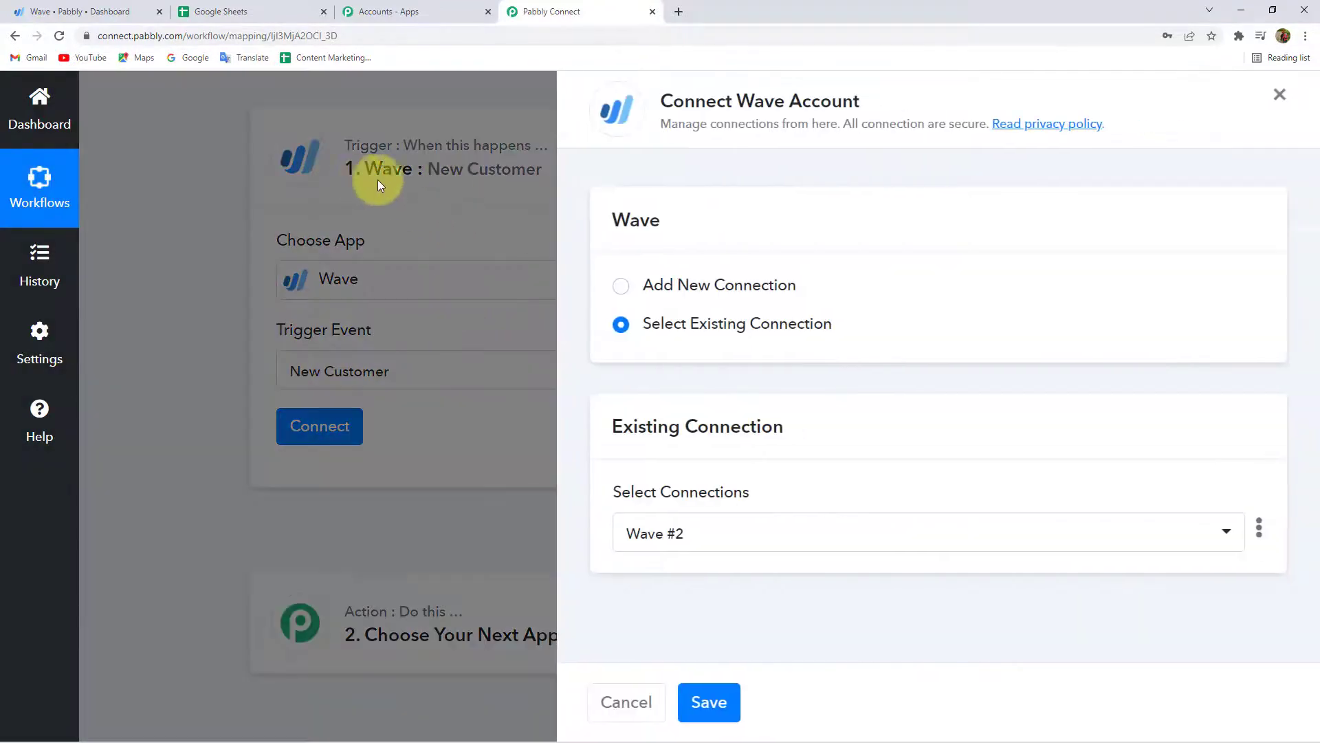
left_click(732, 282)
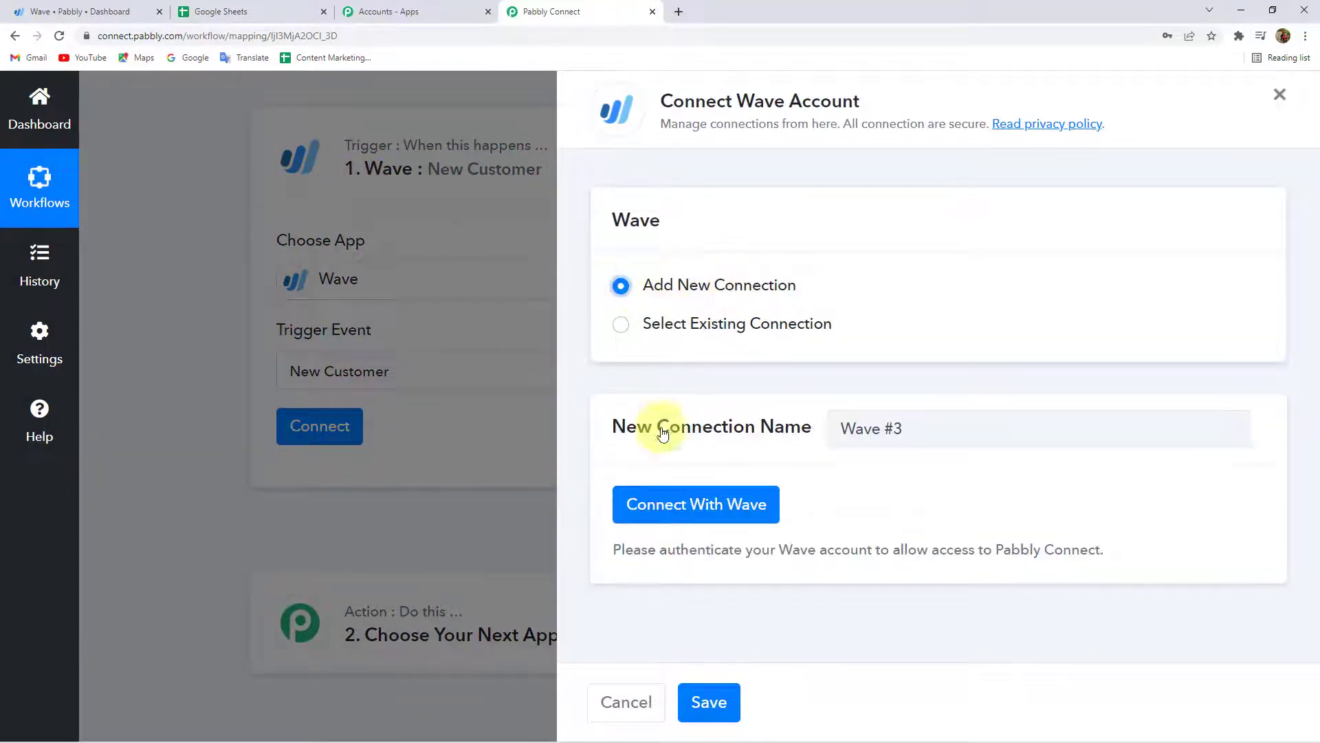
left_click(707, 501)
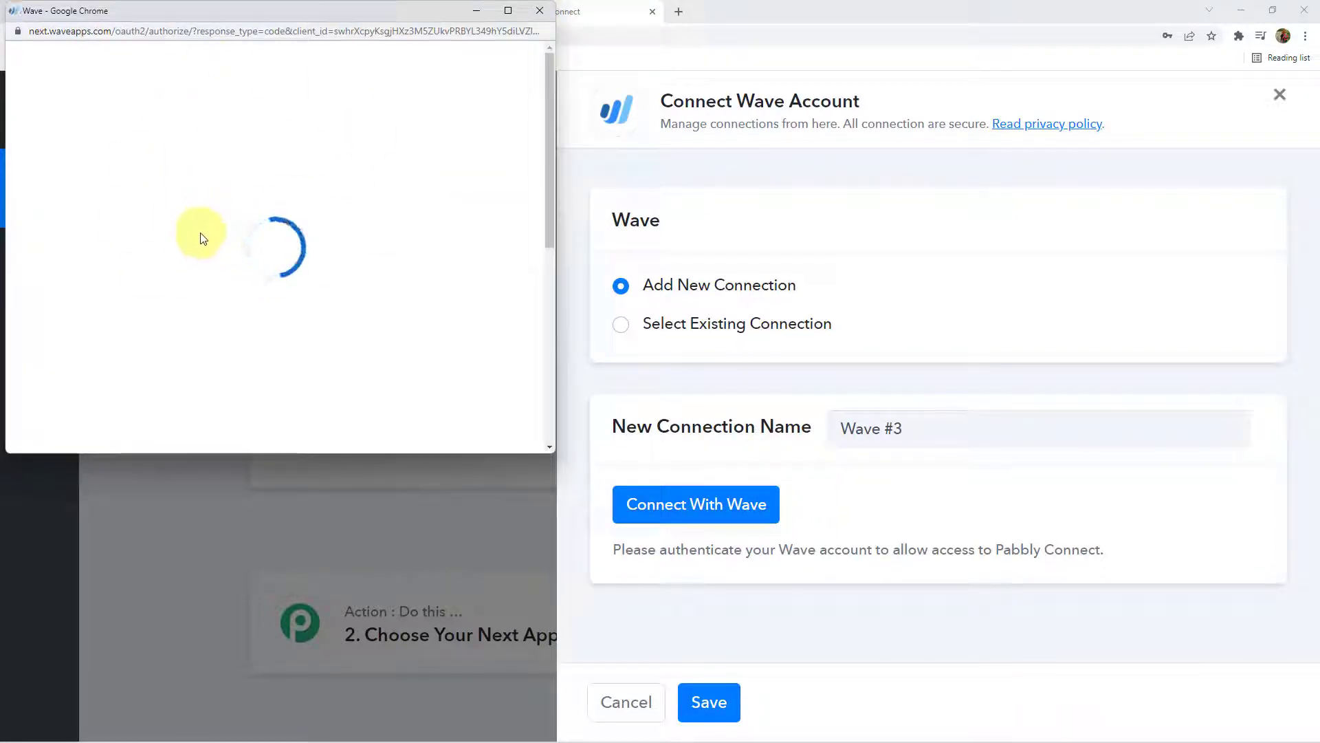
scroll(201, 236, "down", 10)
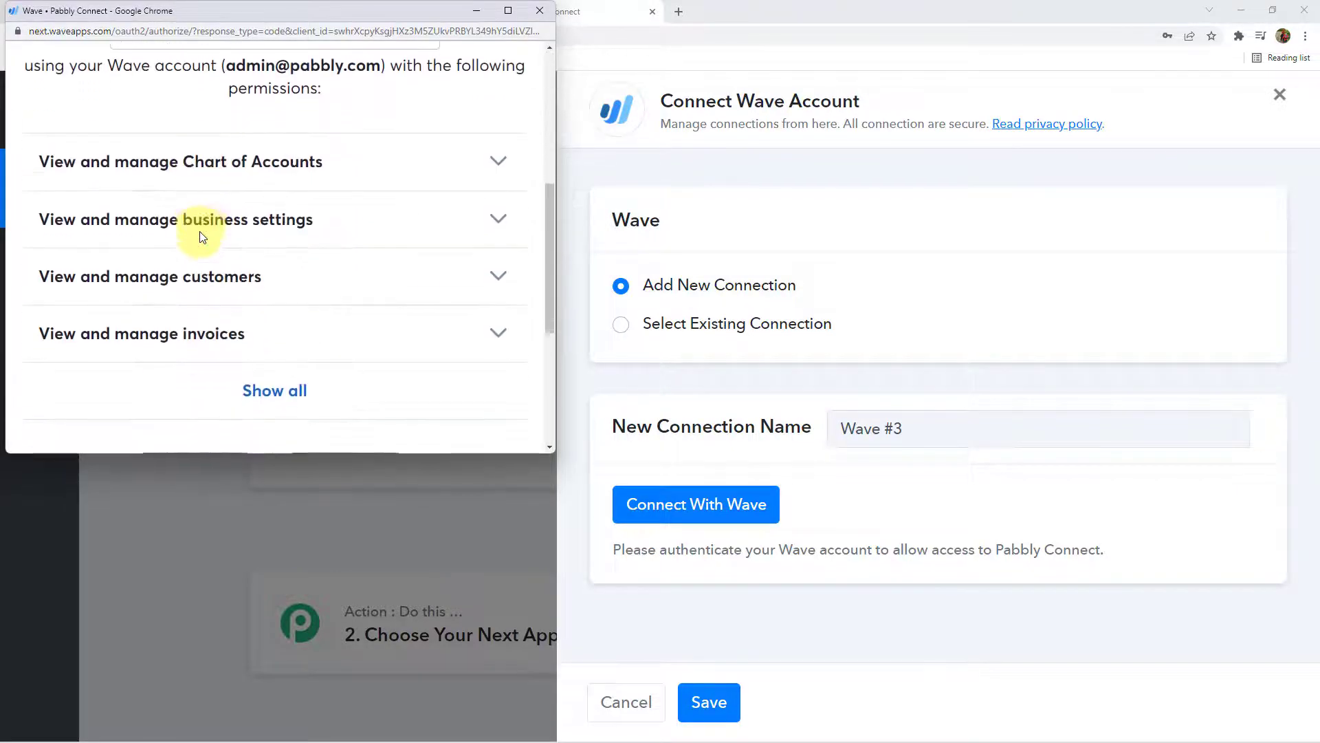
left_click(343, 191)
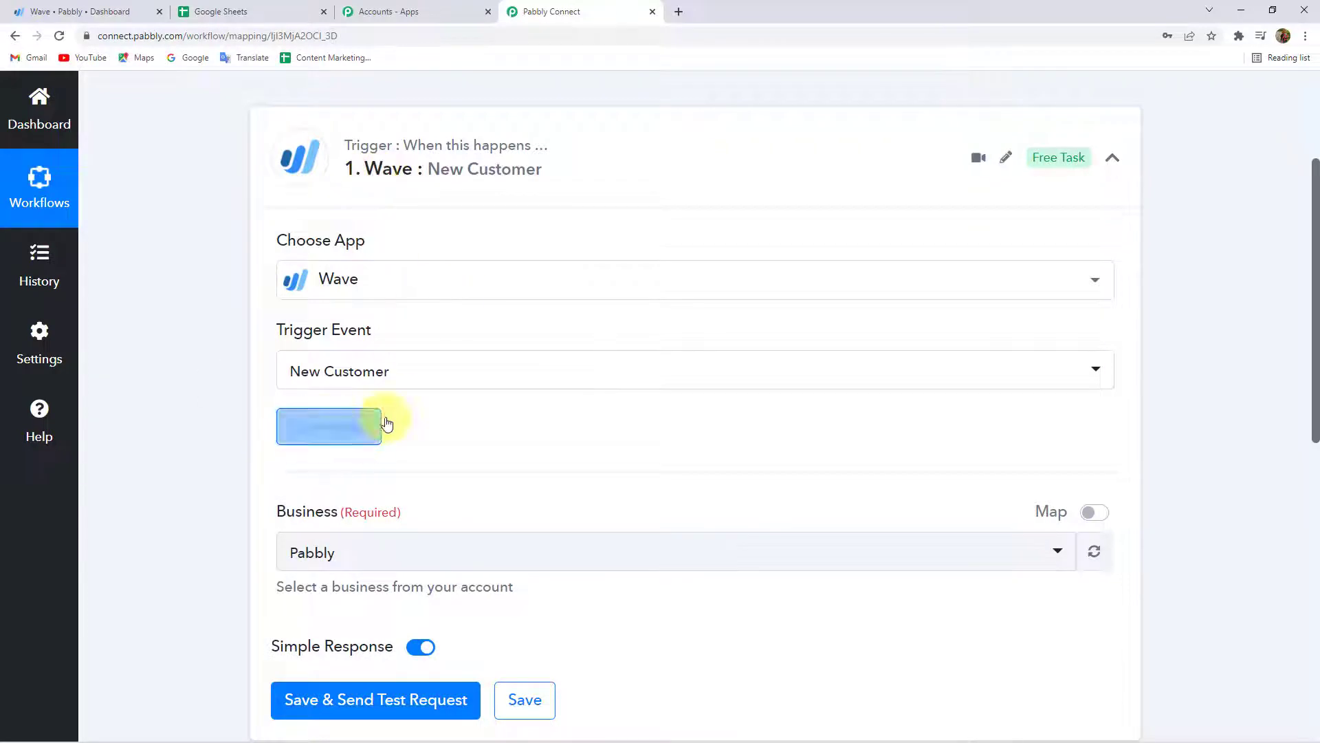
Choose Pabbly as the Wave business, then go to the Wave dashboard.
scroll(344, 361, "down", 3)
left_click(343, 361)
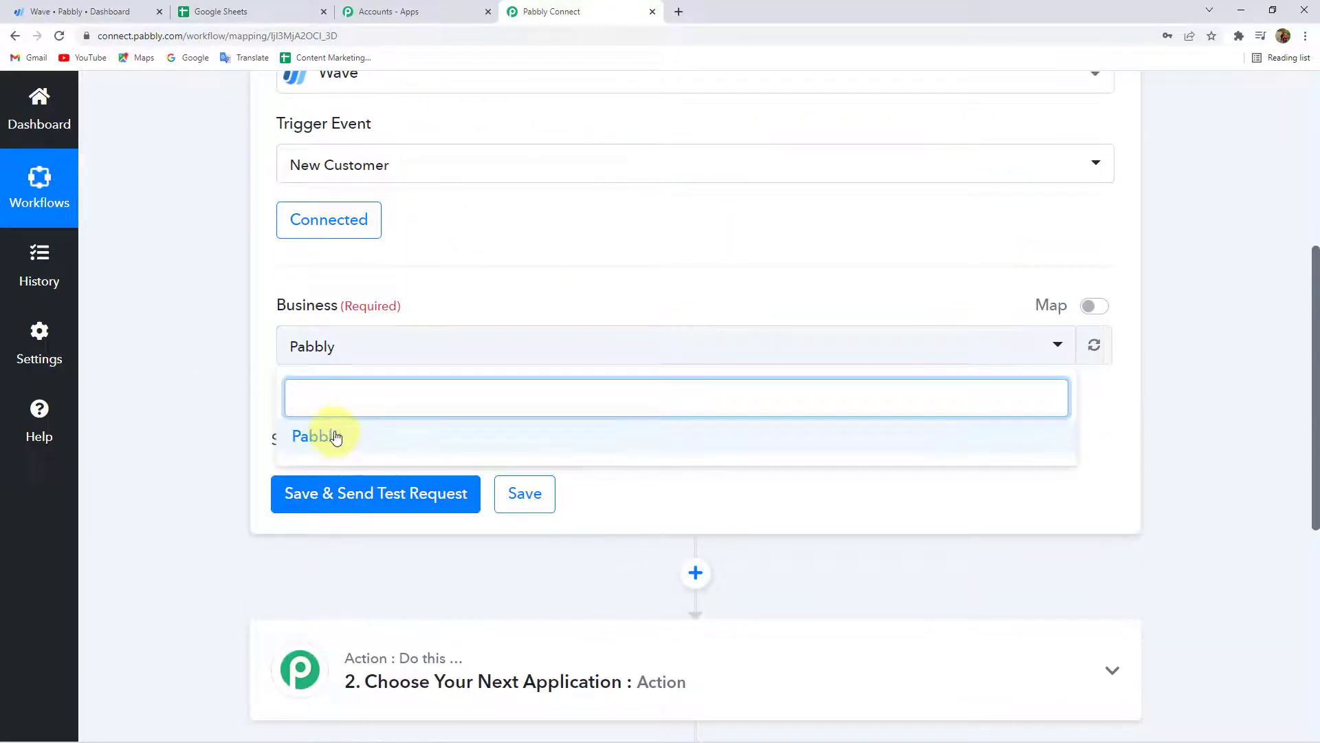
left_click(333, 436)
left_click(101, 7)
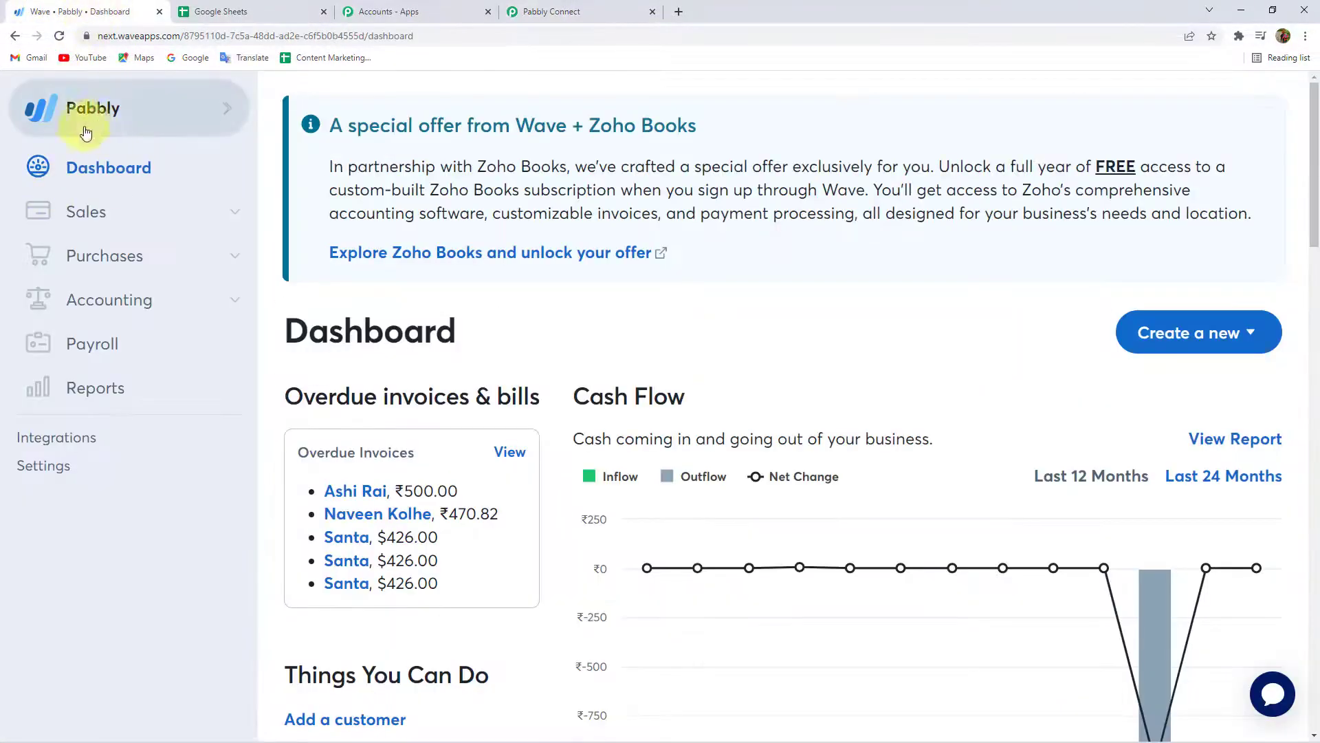
Save the Wave trigger and send a test request, checking the returned customer name and email.
left_click(554, 8)
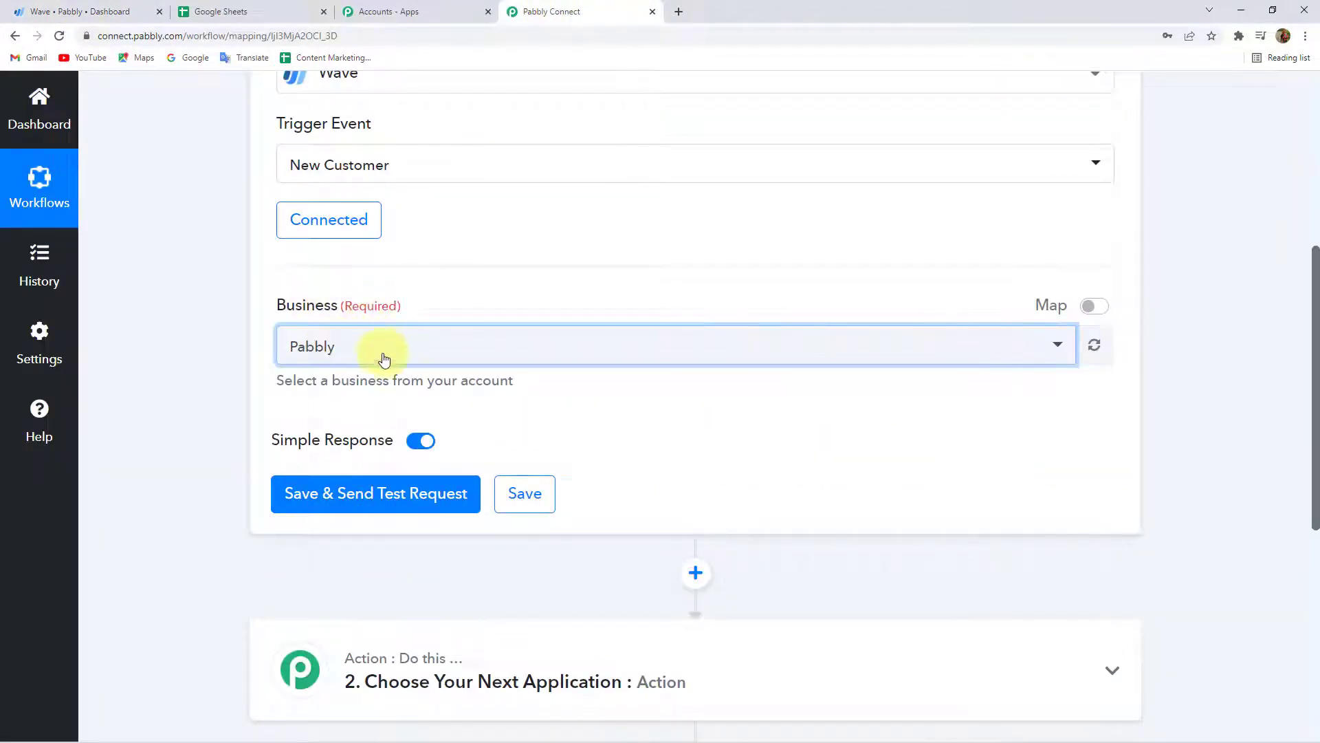
left_click(383, 509)
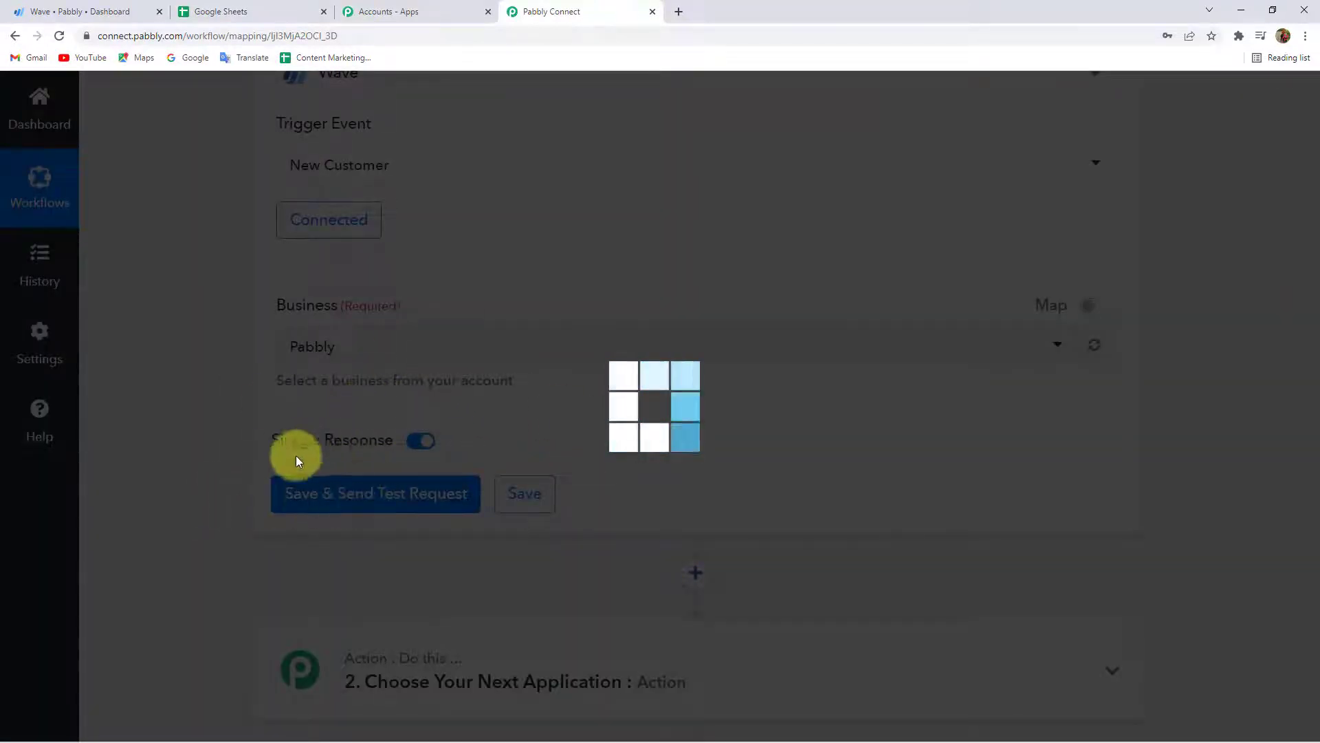
scroll(222, 465, "down", 3)
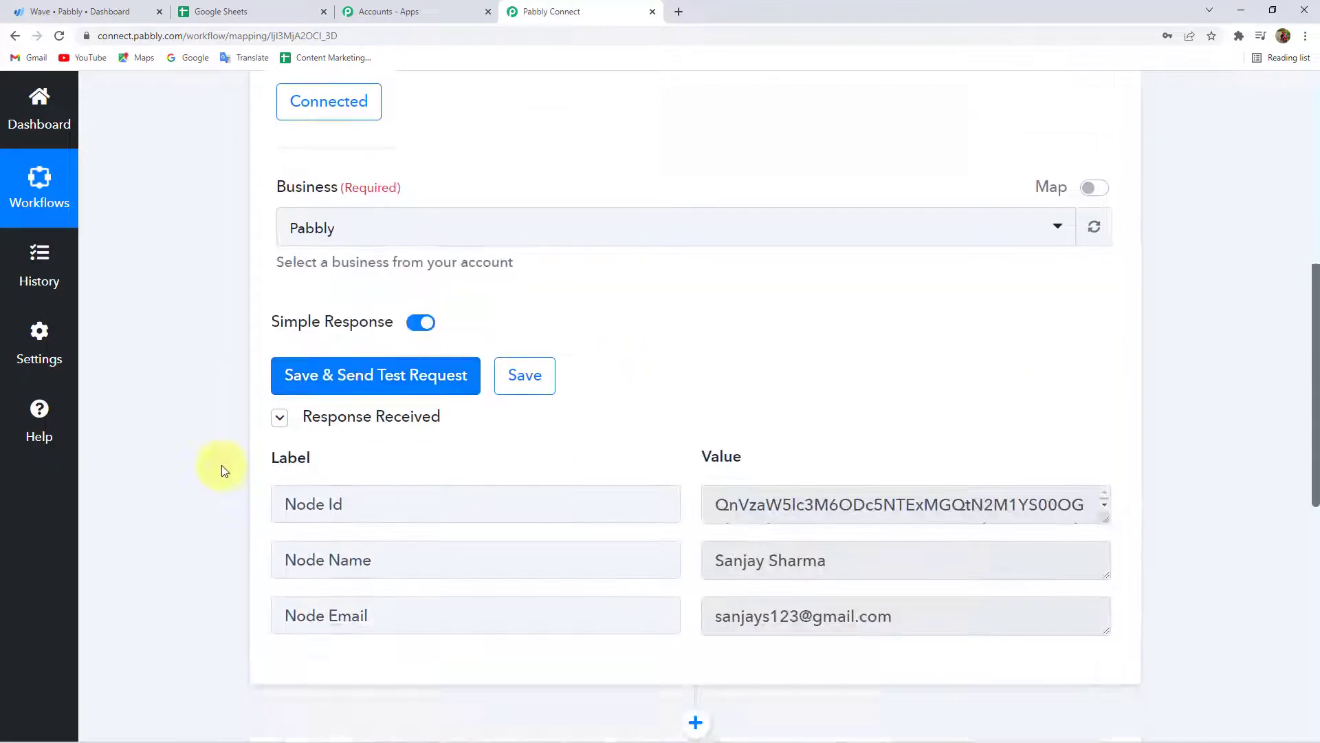
left_click_drag(852, 476, 675, 472)
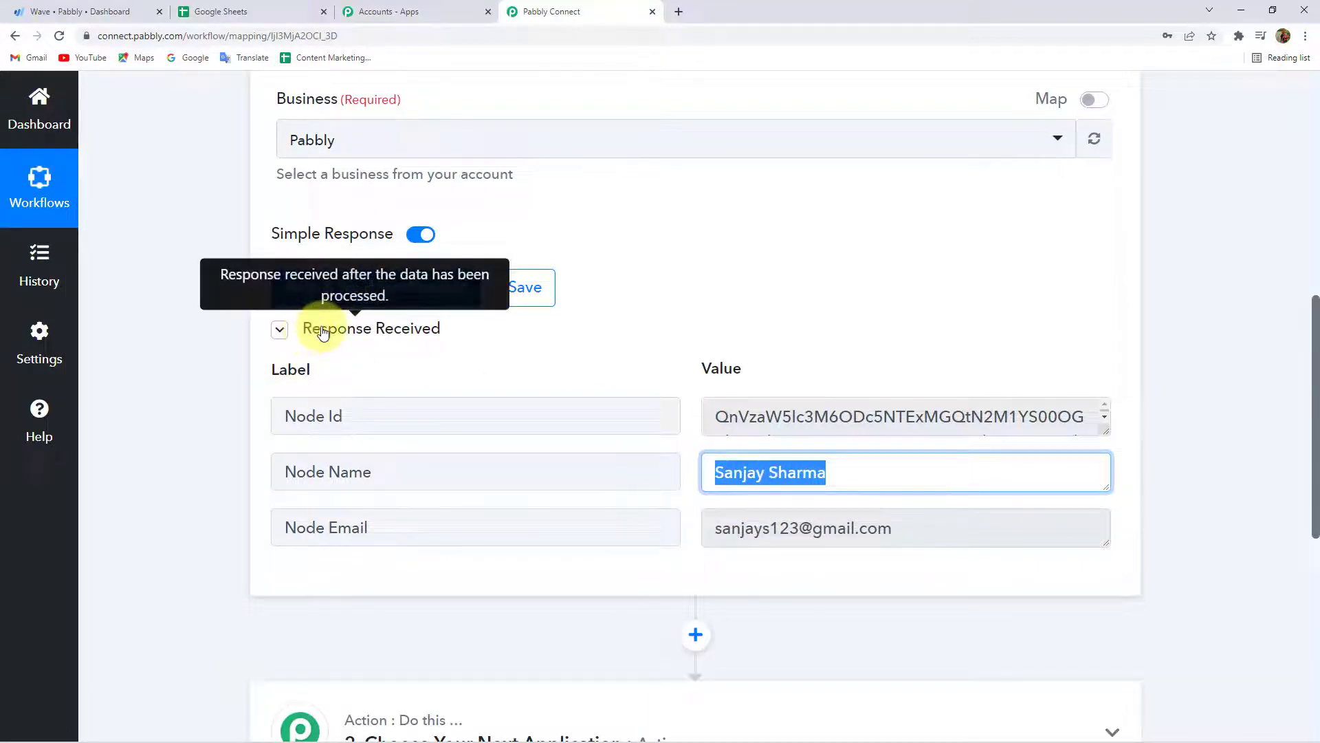
left_click(324, 332)
scroll(250, 385, "up", 3)
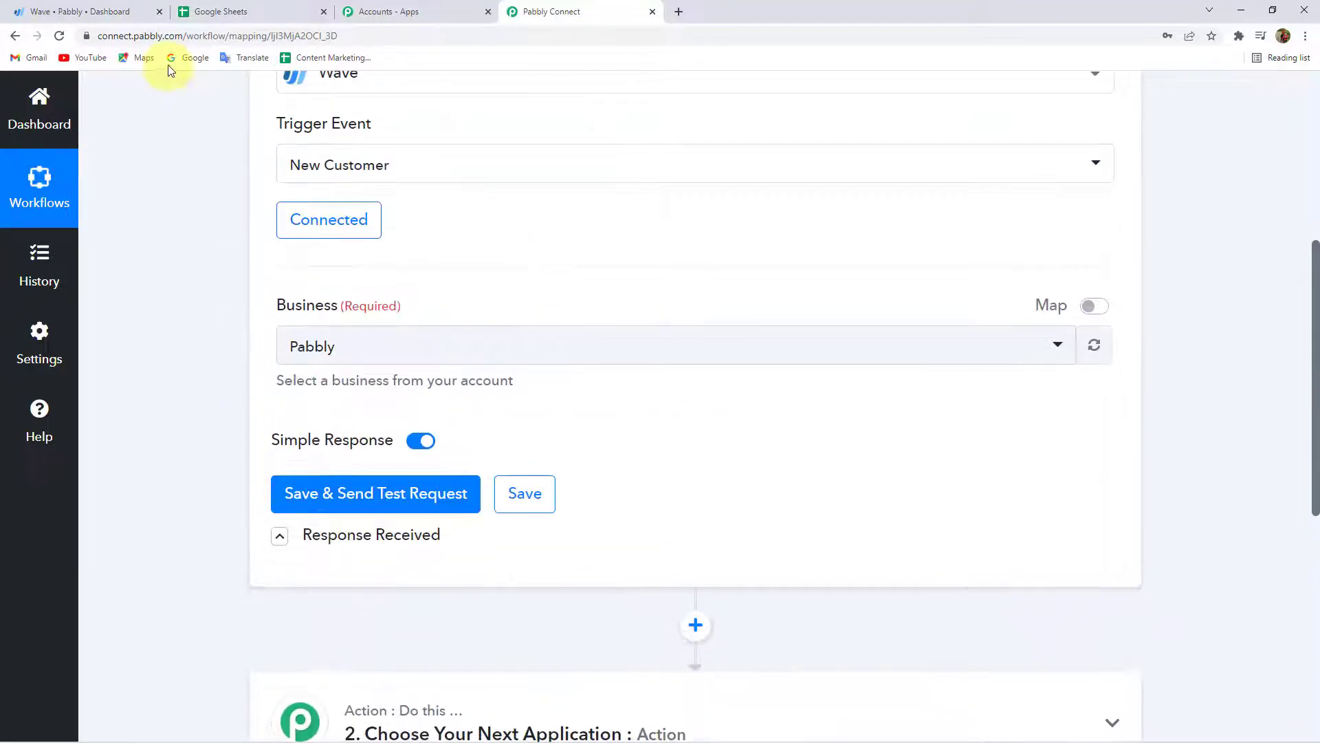
left_click(49, 7)
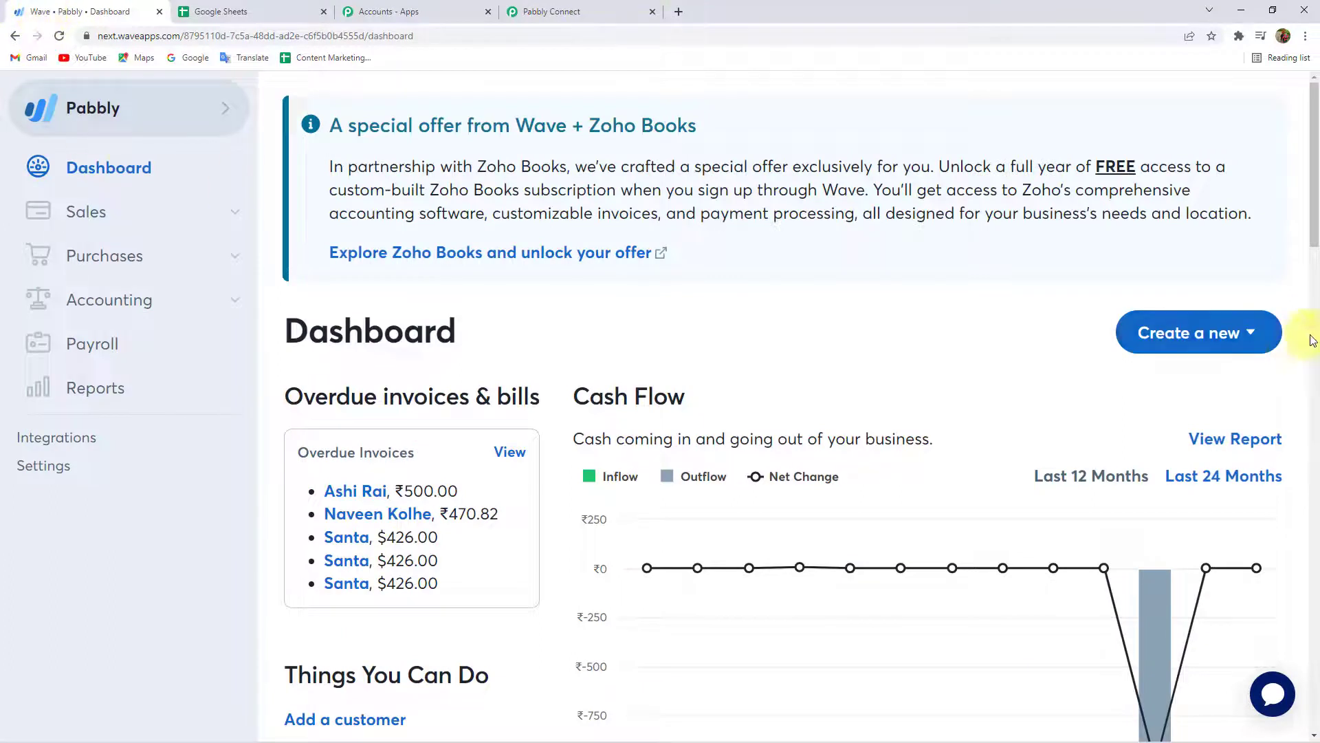
Start a new Wave customer with a customer name, saved contact details, email and phone.
left_click(1232, 336)
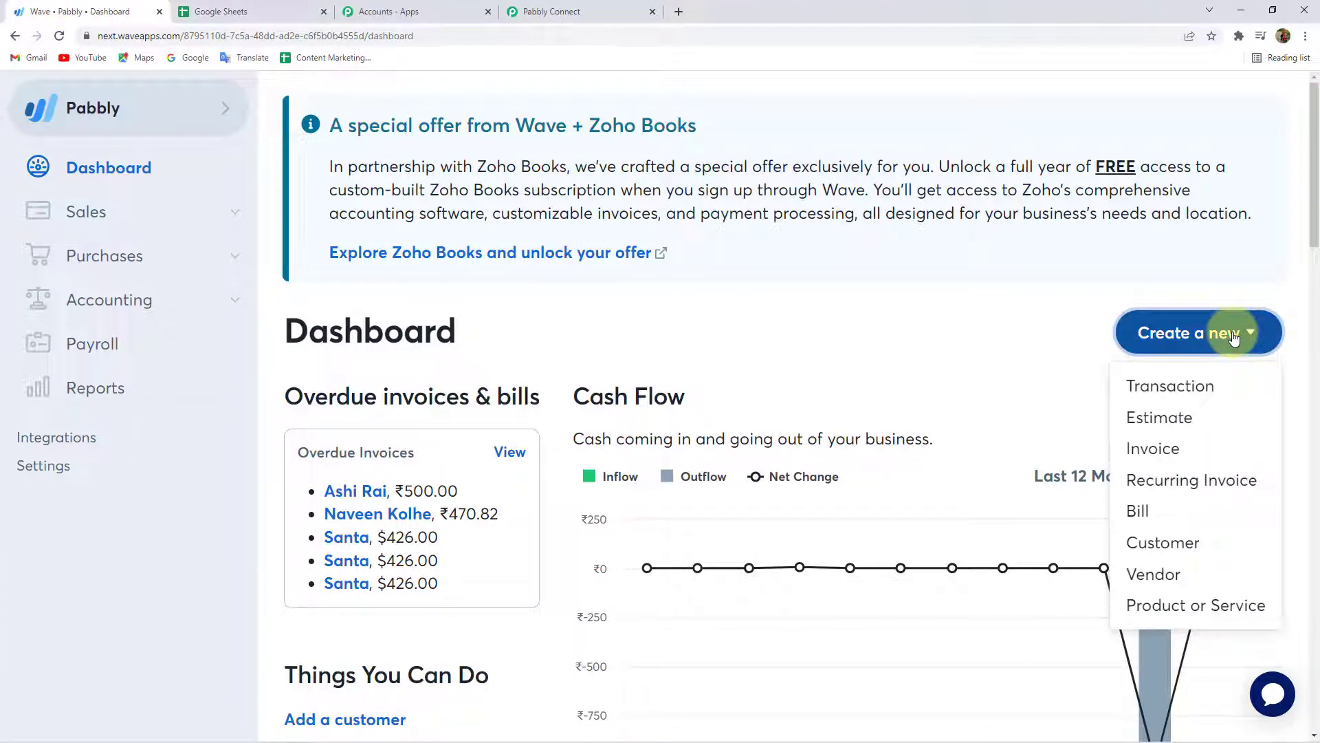
left_click(1165, 548)
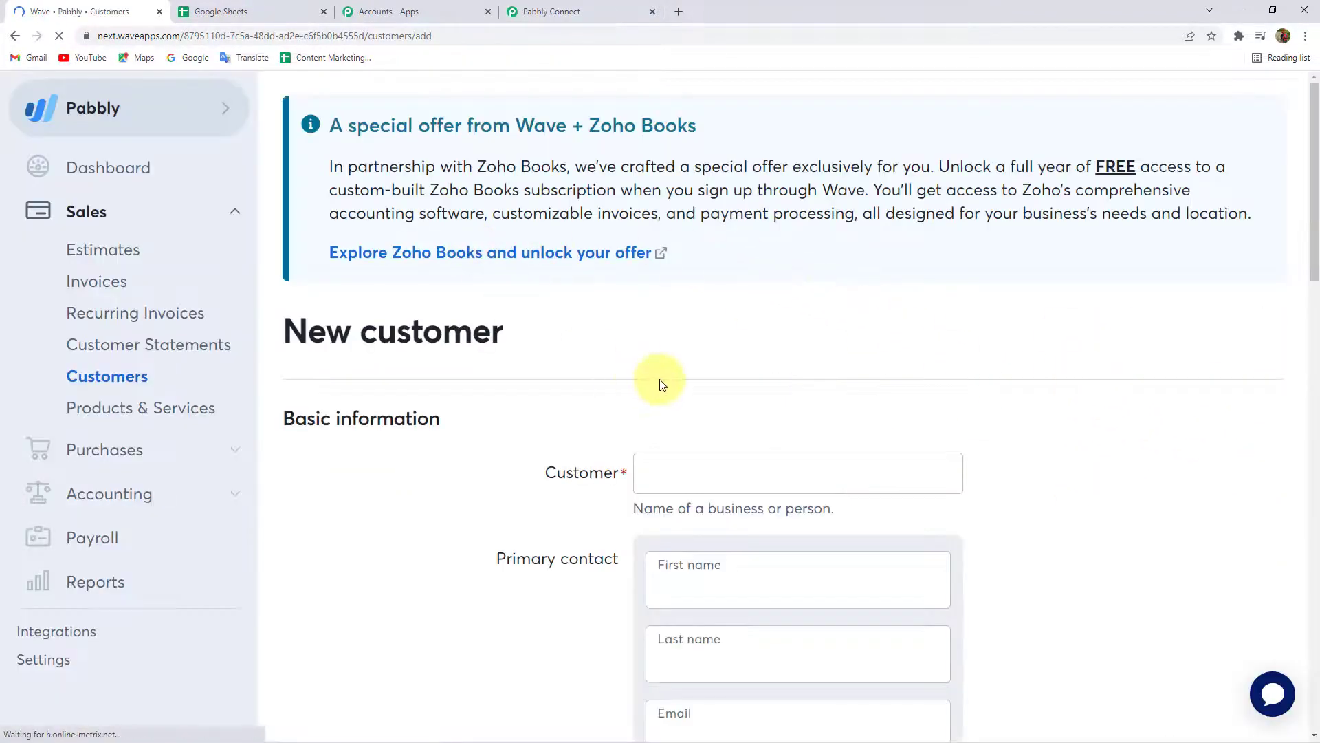
scroll(660, 383, "down", 4)
left_click(711, 195)
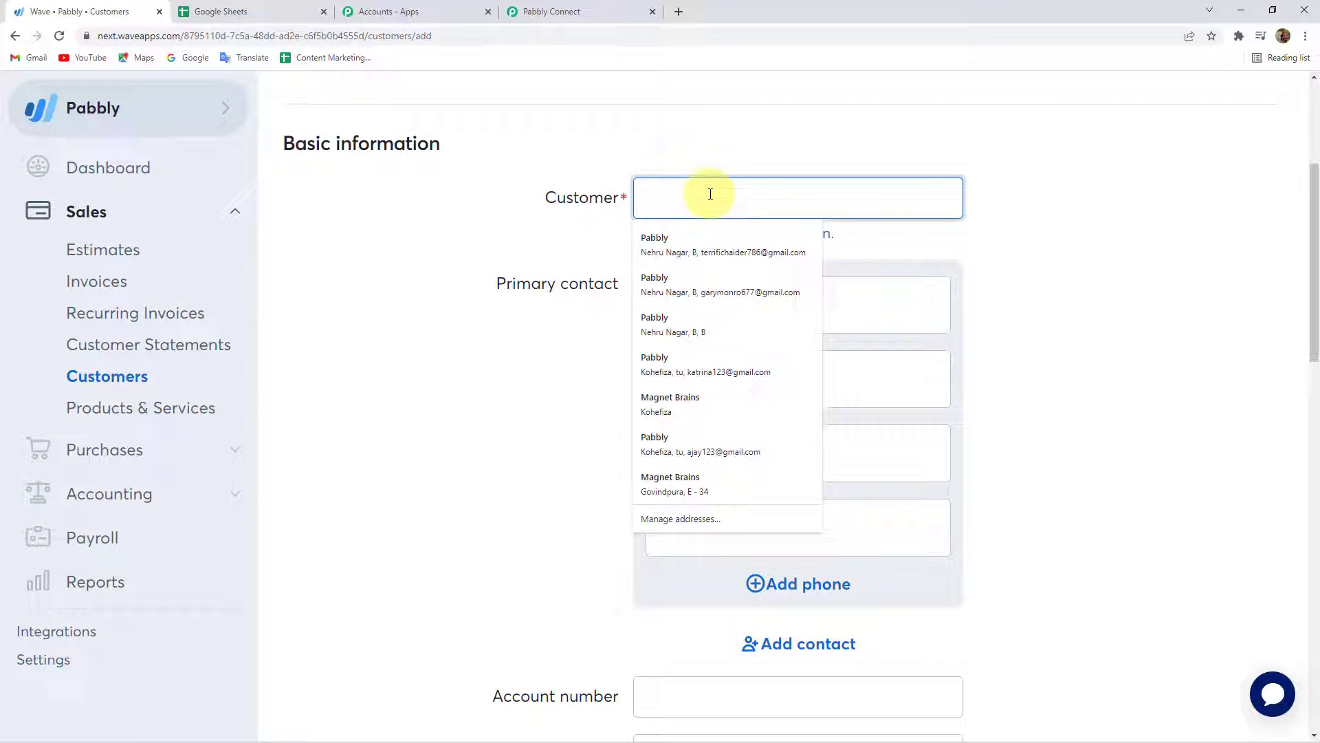
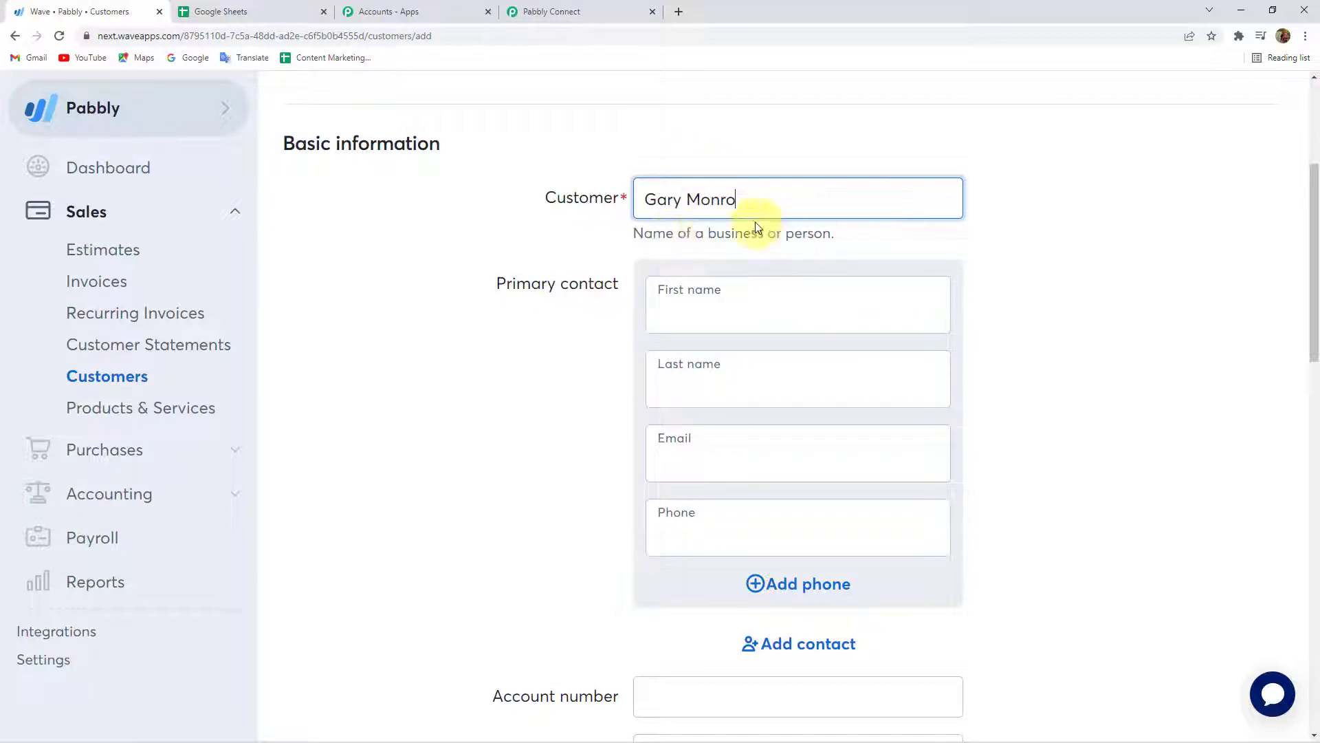
left_click(707, 294)
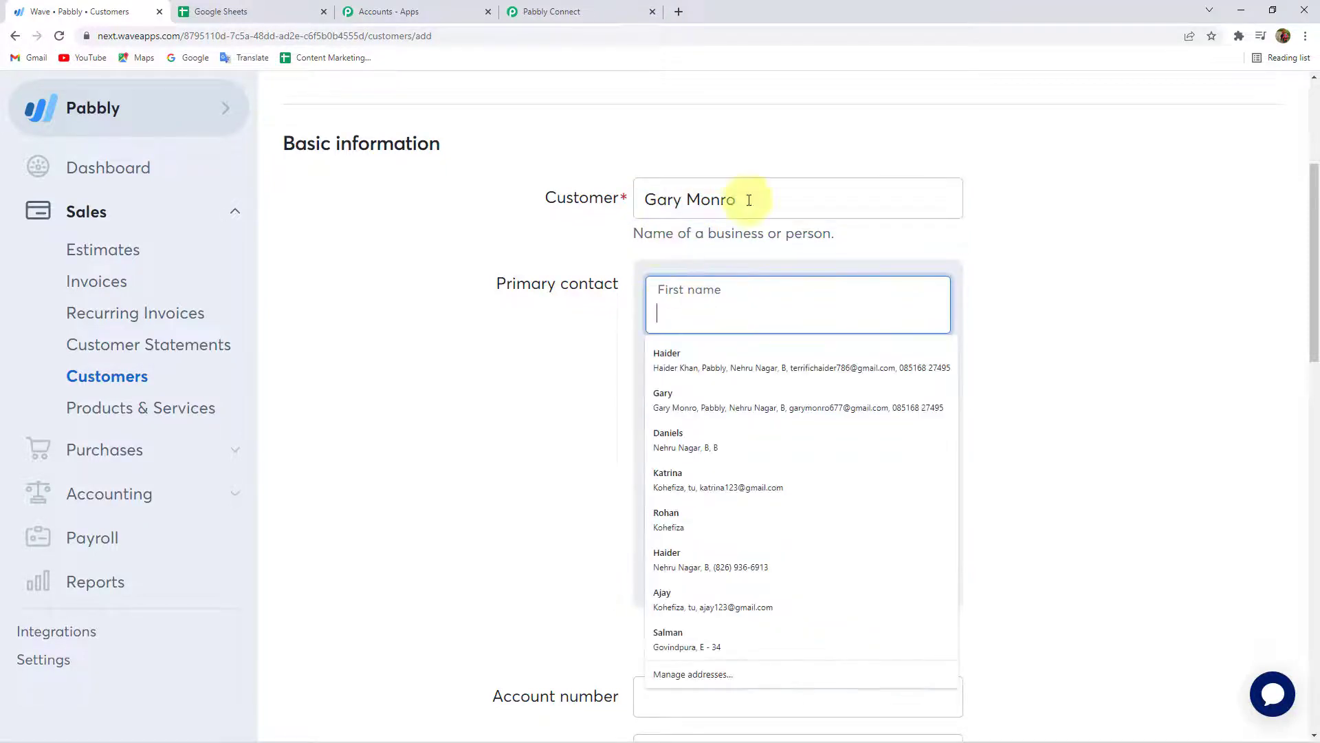
double_click(739, 233)
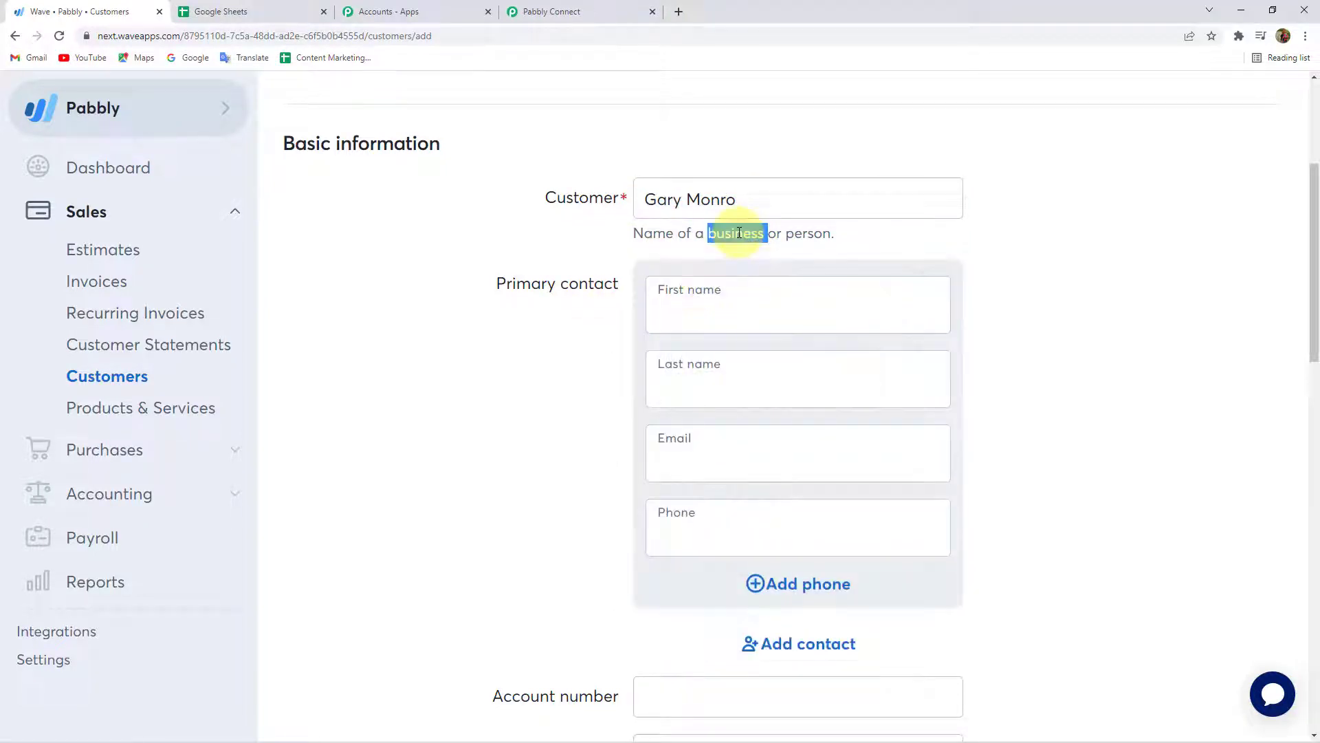
left_click(707, 289)
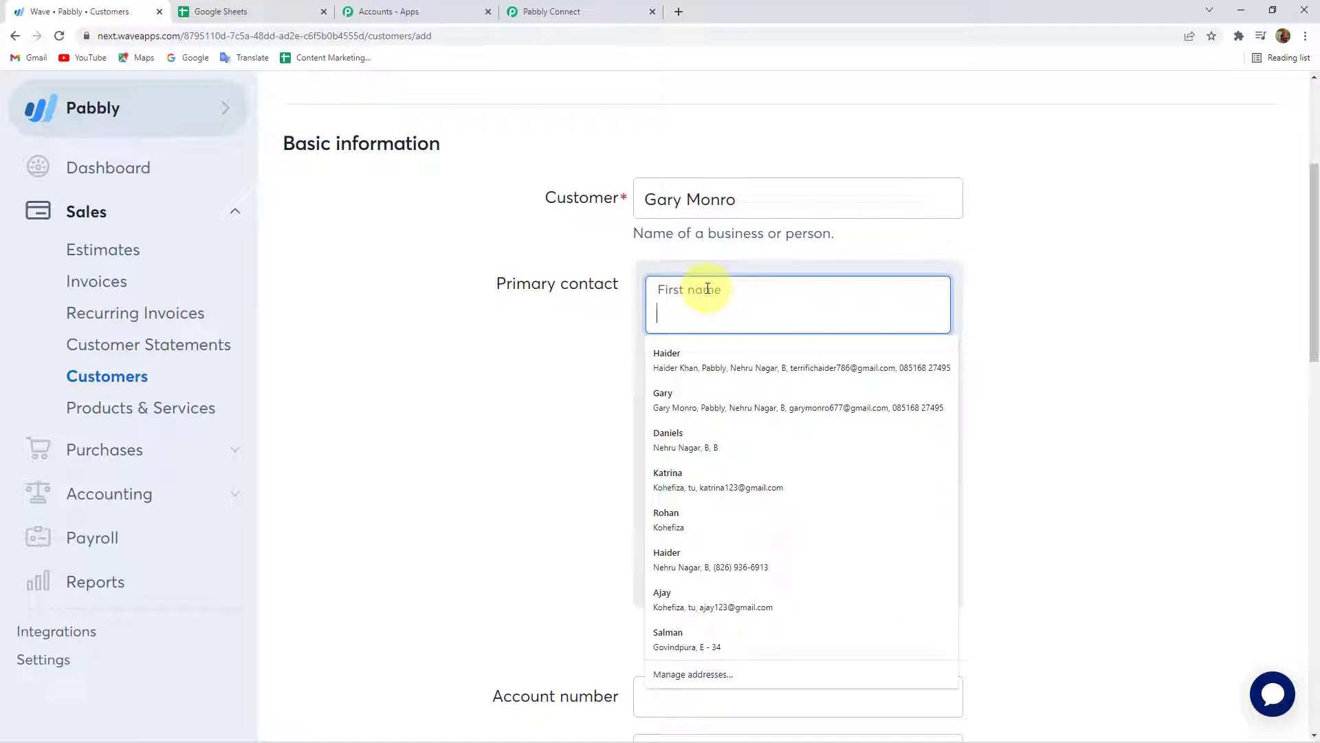
type("Gary")
left_click(705, 358)
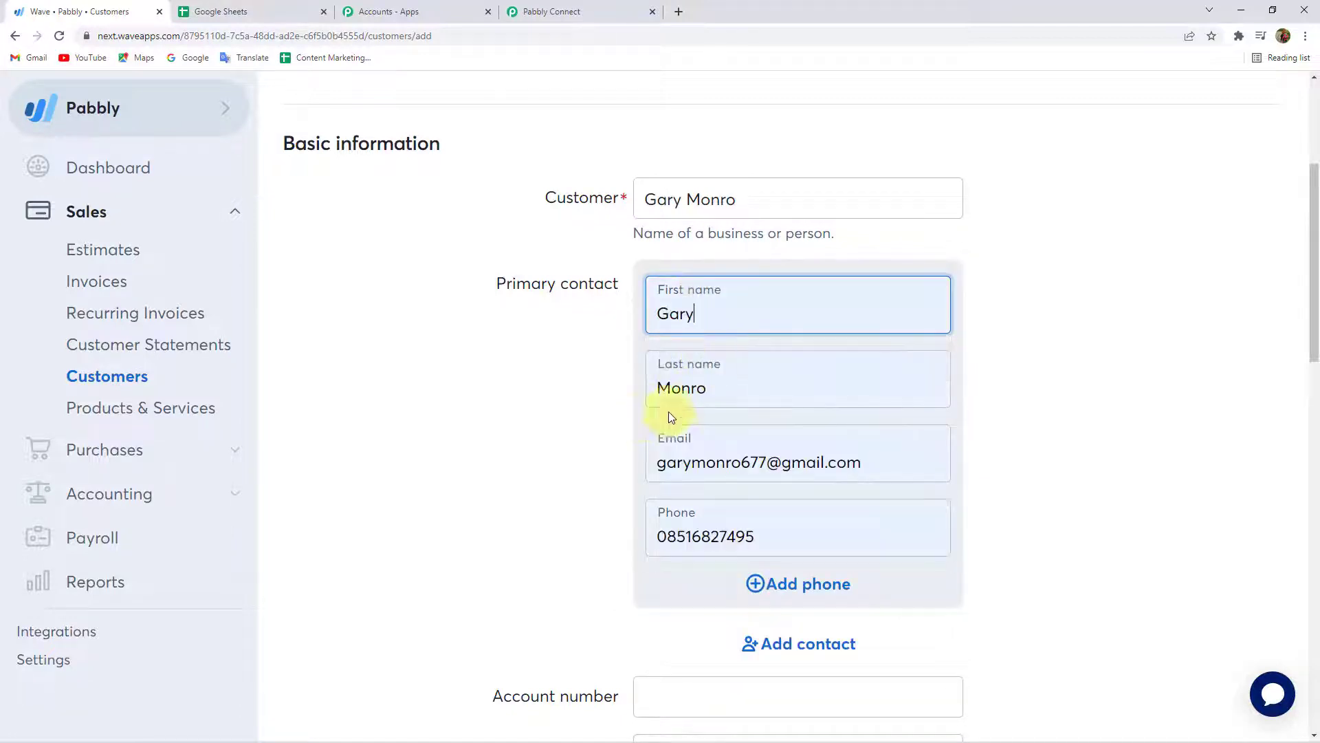
left_click(687, 465)
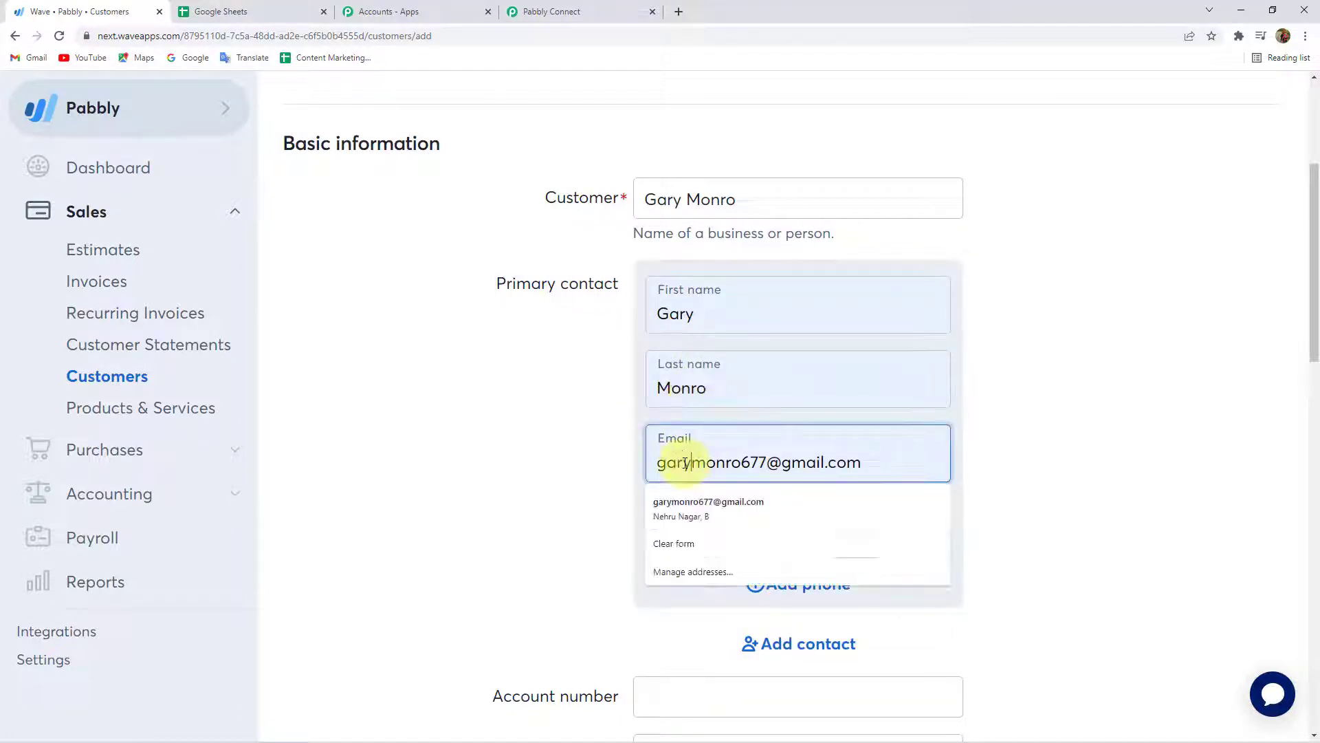
left_click(618, 493)
left_click_drag(758, 535, 472, 584)
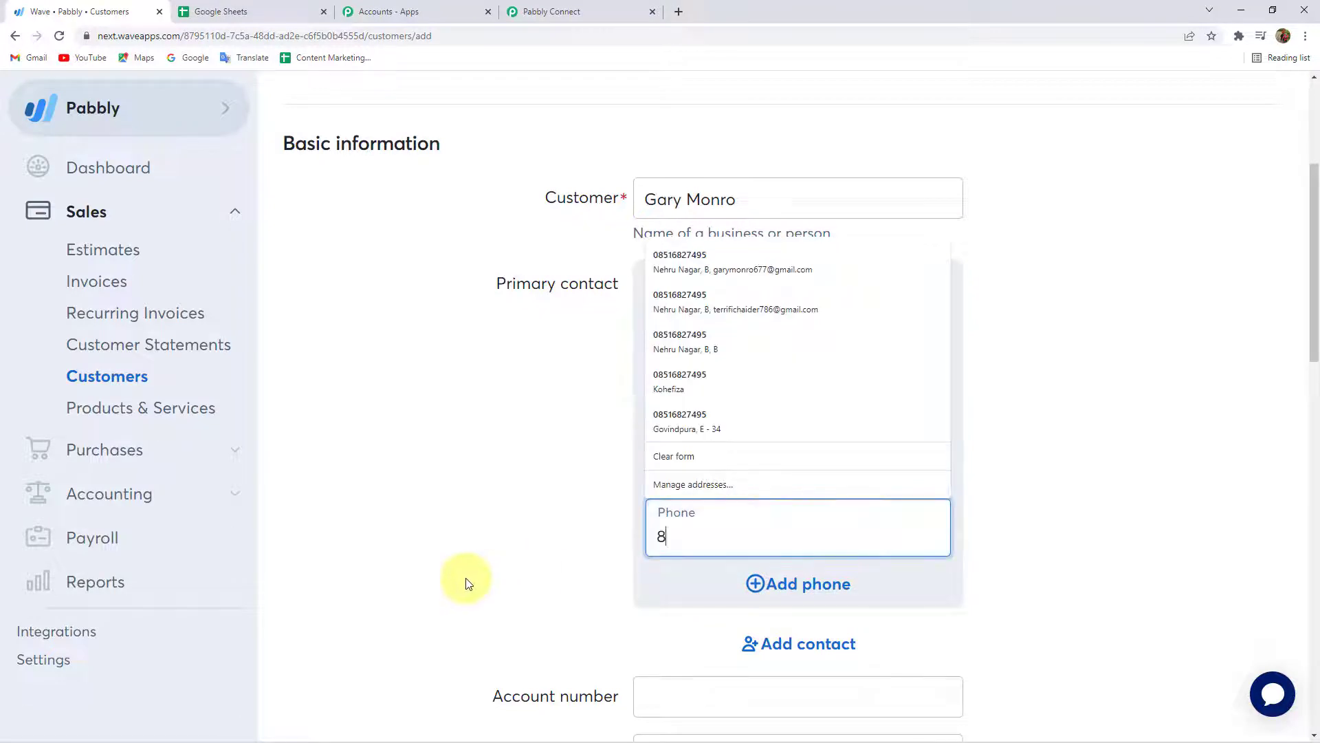
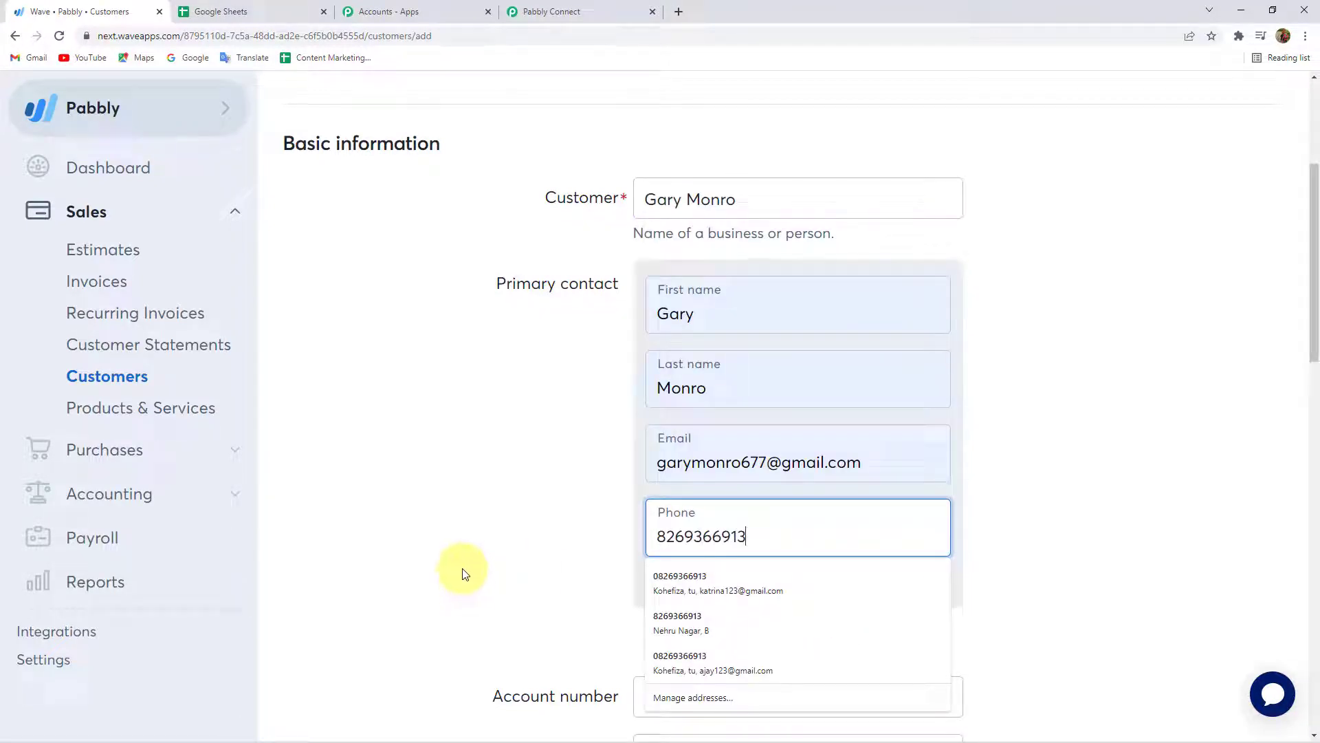
left_click(551, 503)
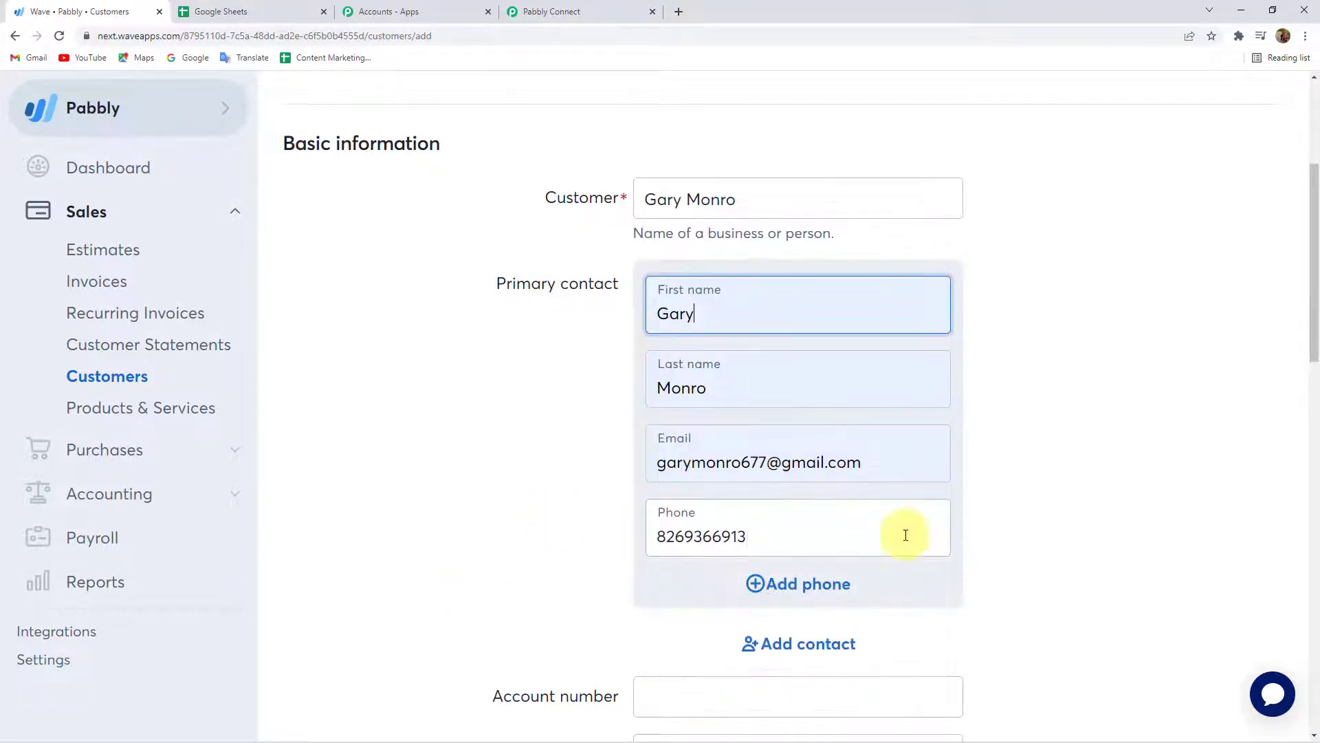
Review the Bhopal billing address and save the new customer.
scroll(757, 557, "down", 2)
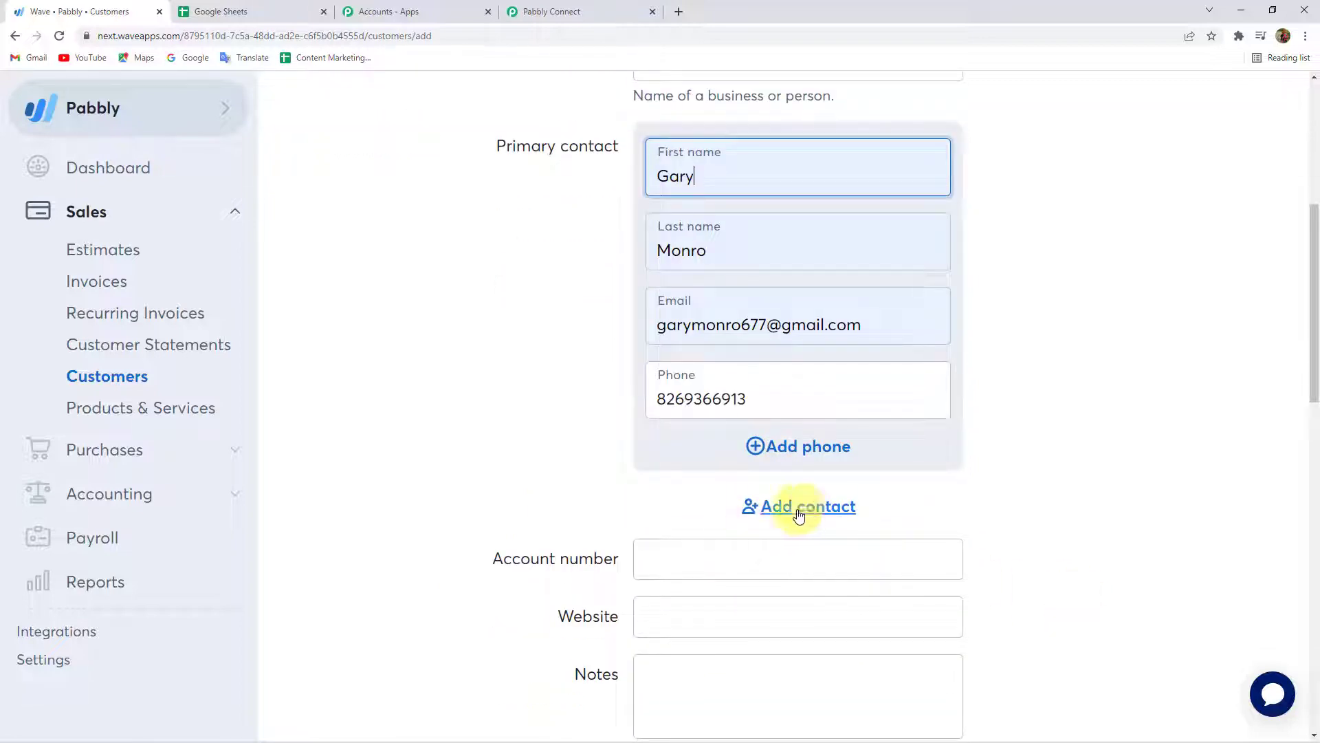
scroll(828, 509, "down", 10)
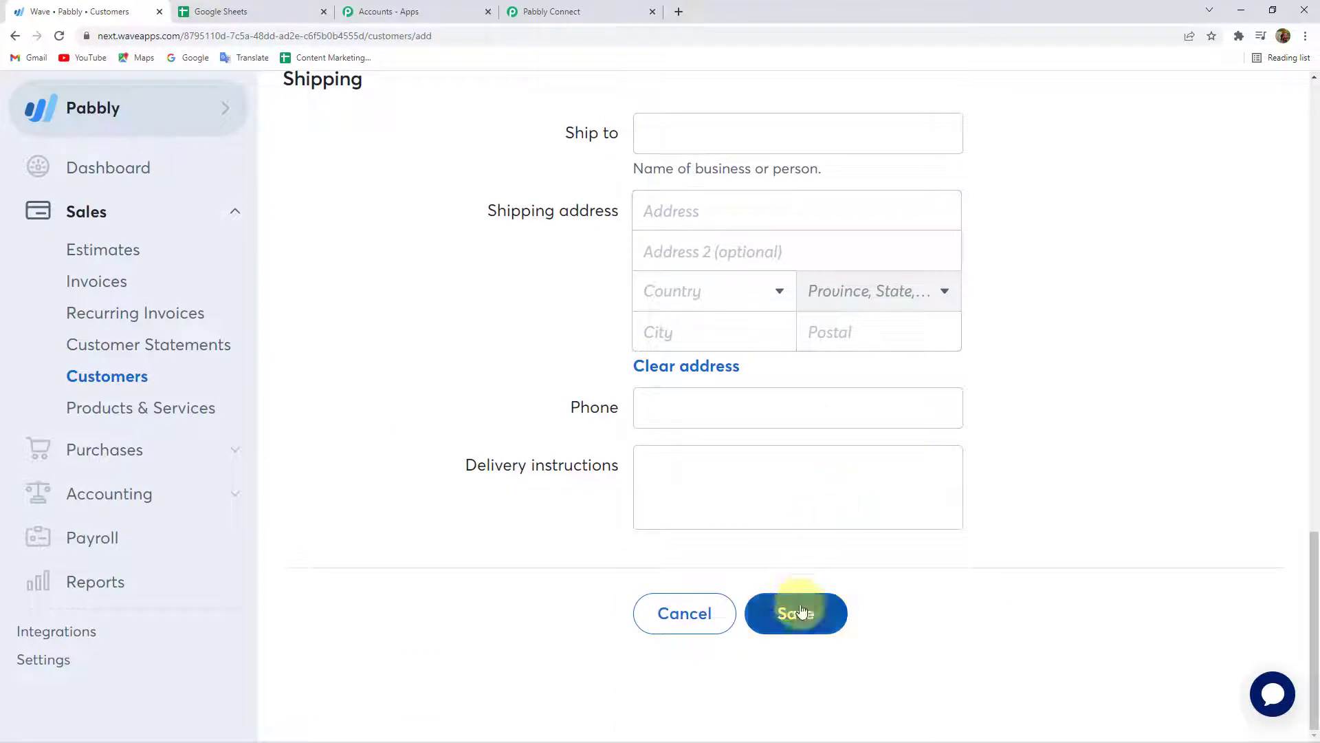
scroll(795, 377, "up", 9)
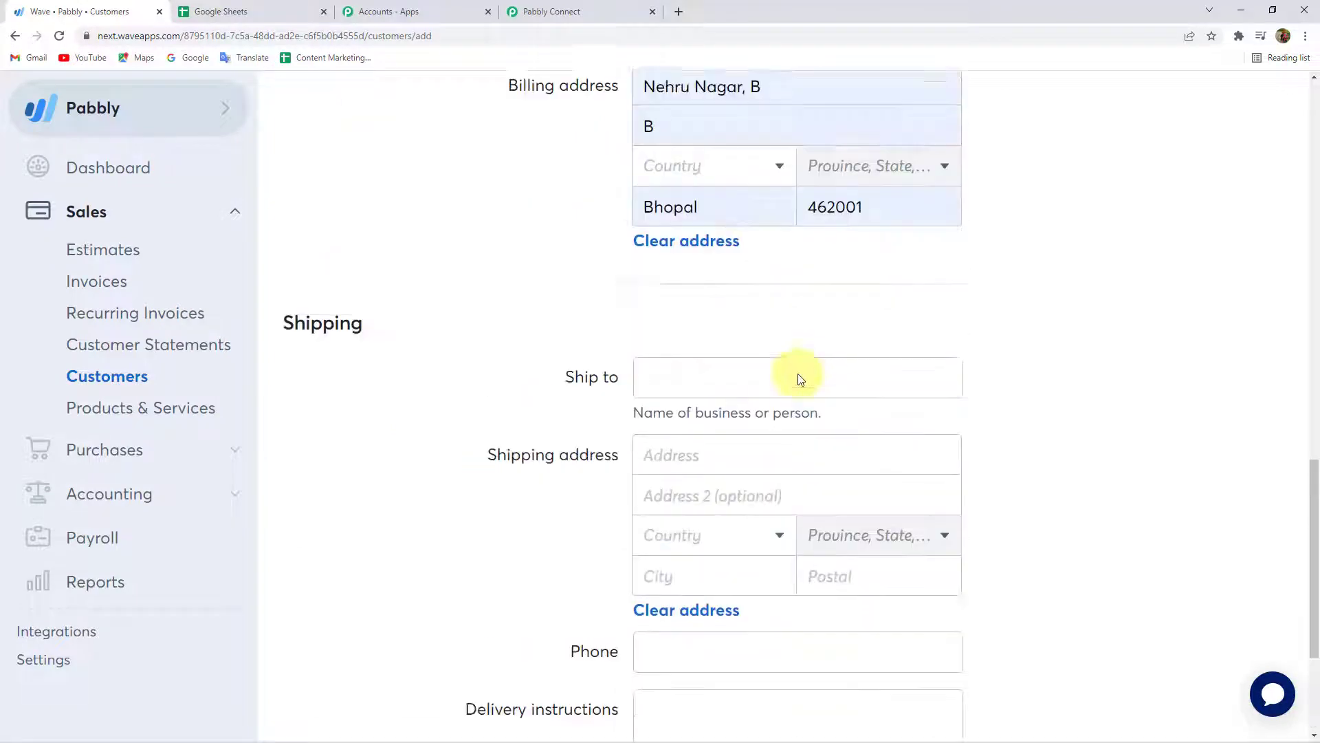
scroll(722, 517, "up", 7)
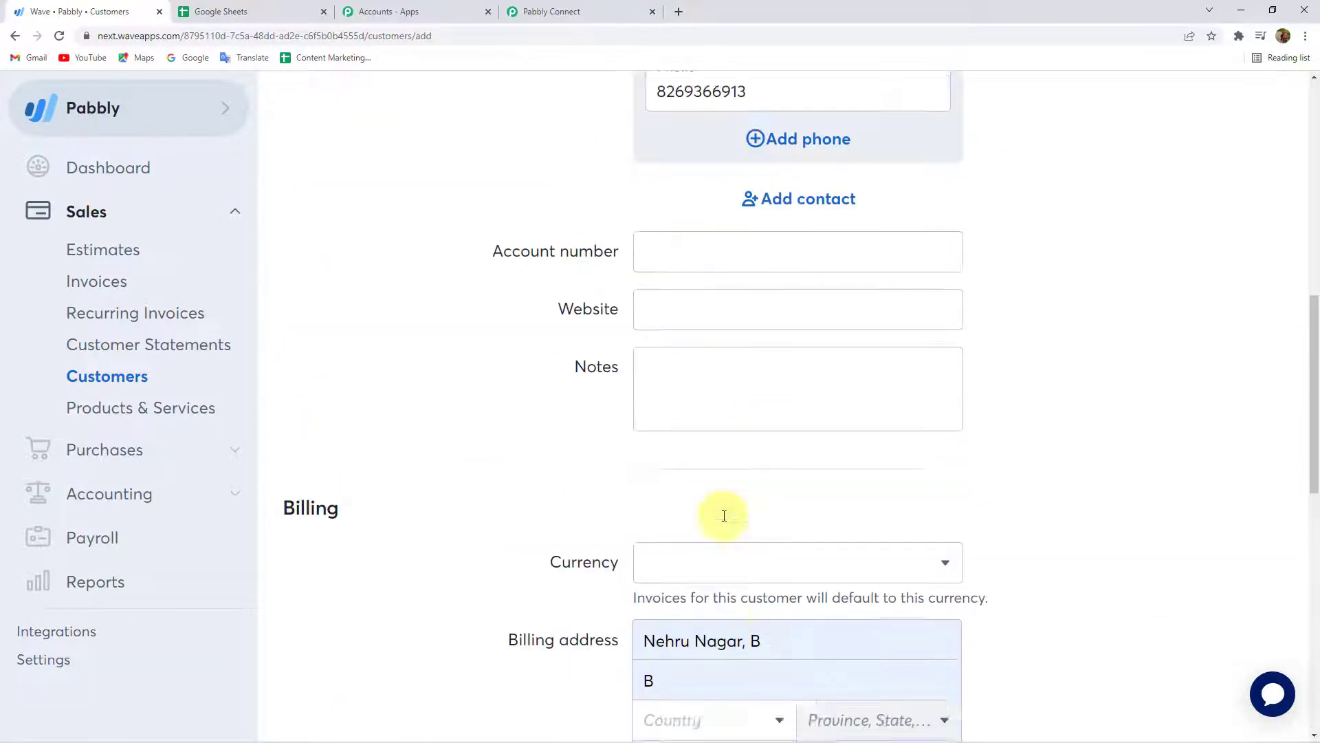
scroll(722, 517, "down", 7)
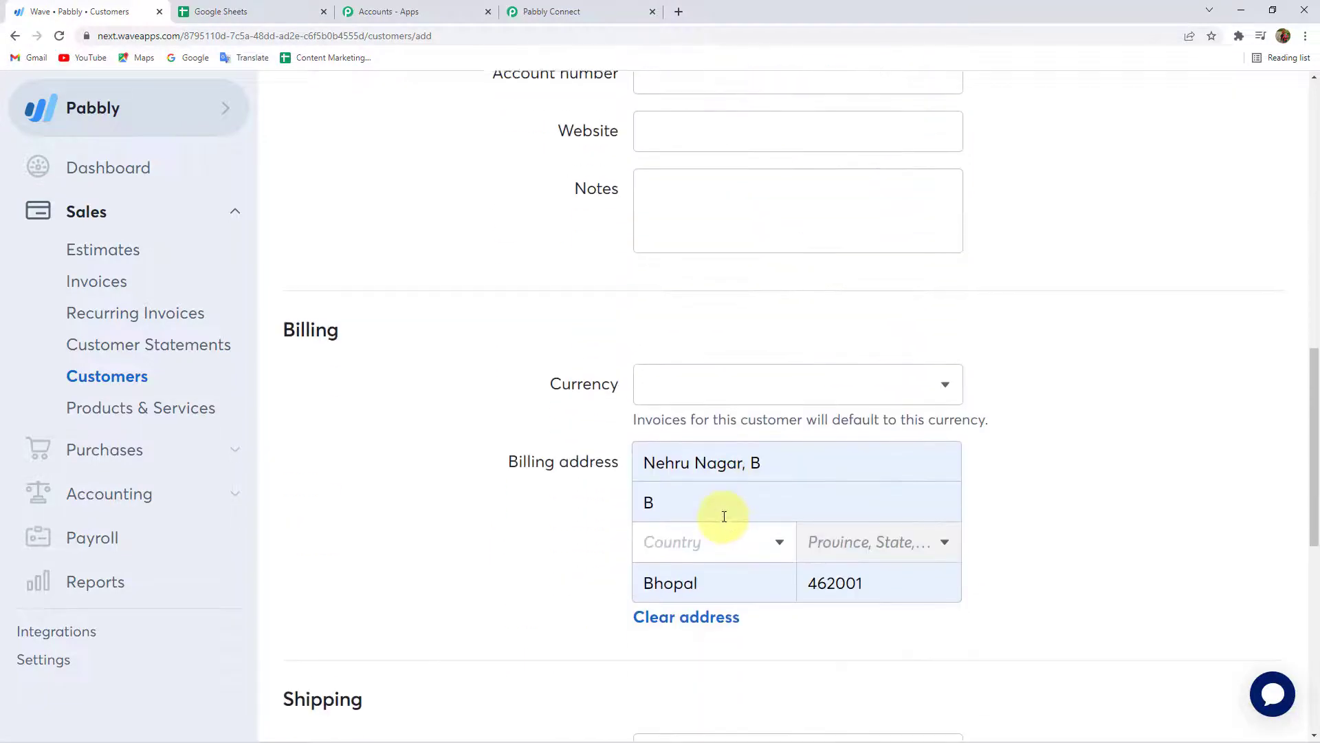
scroll(722, 515, "up", 10)
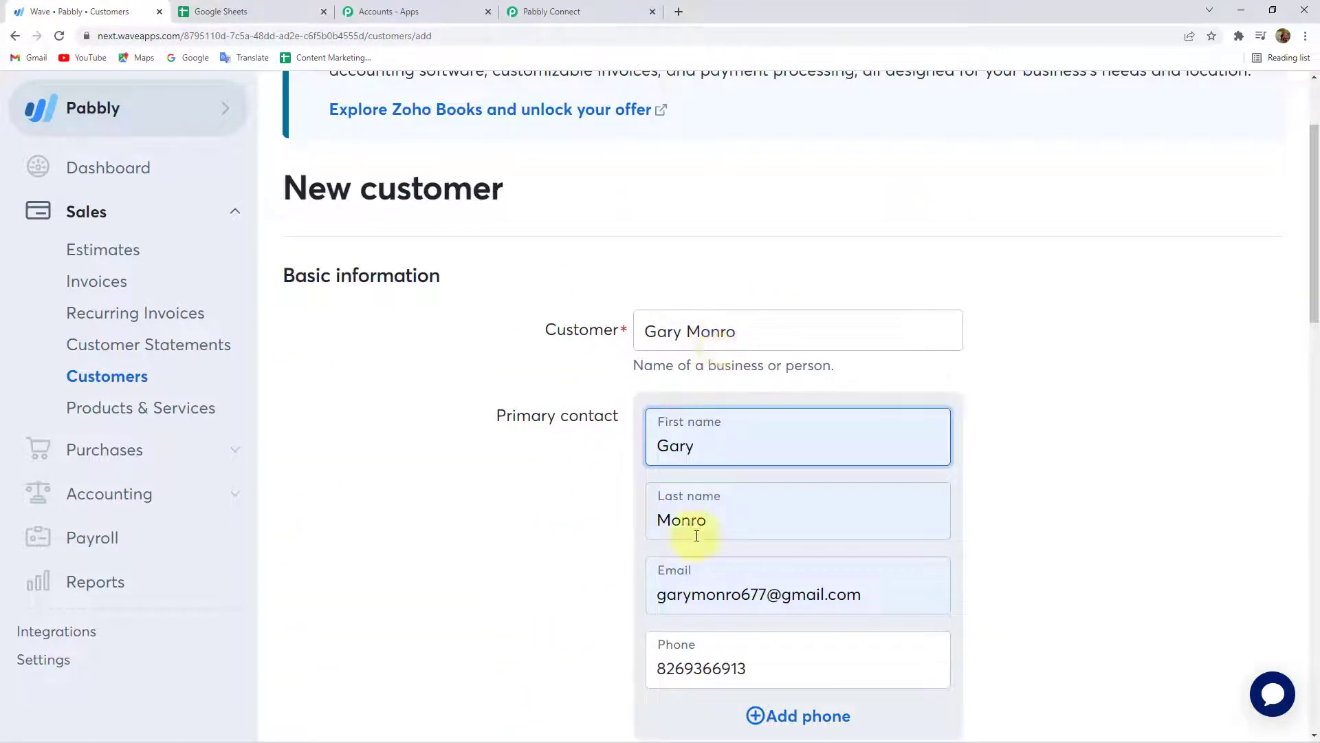
scroll(506, 490, "down", 15)
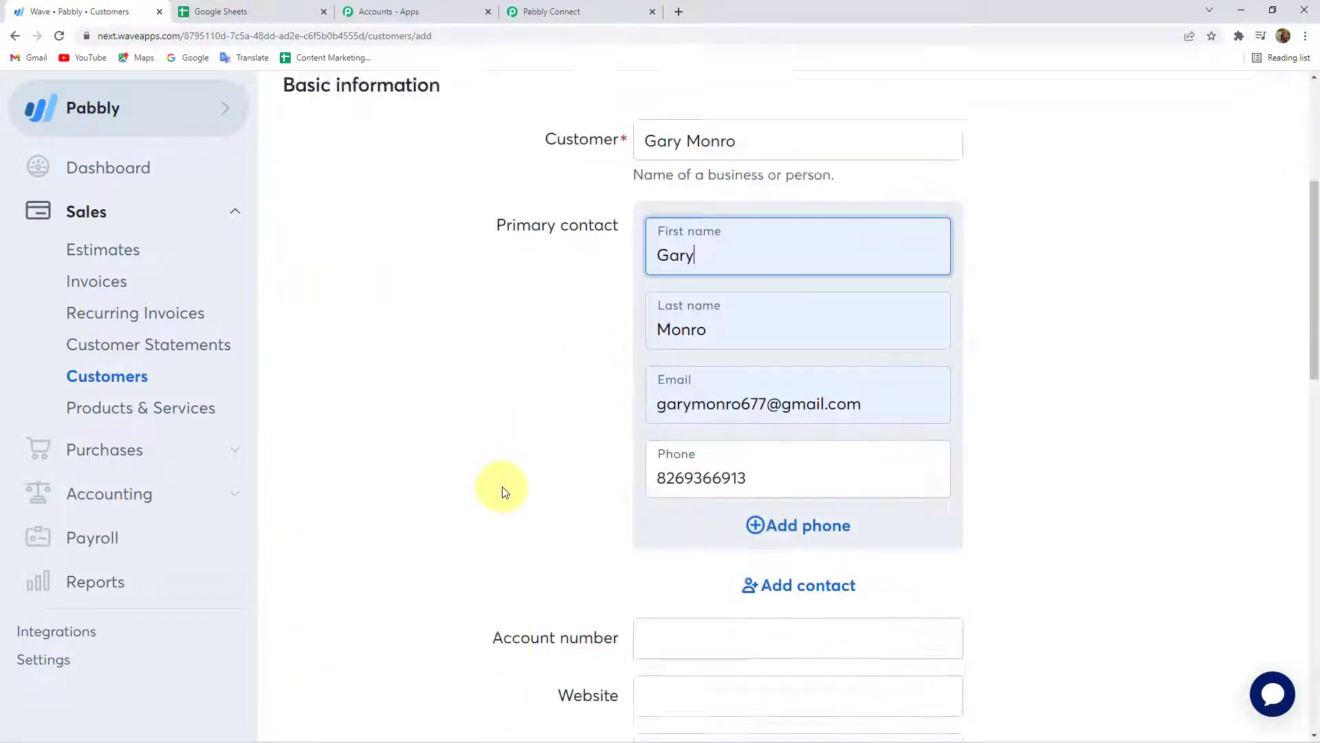
left_click(822, 610)
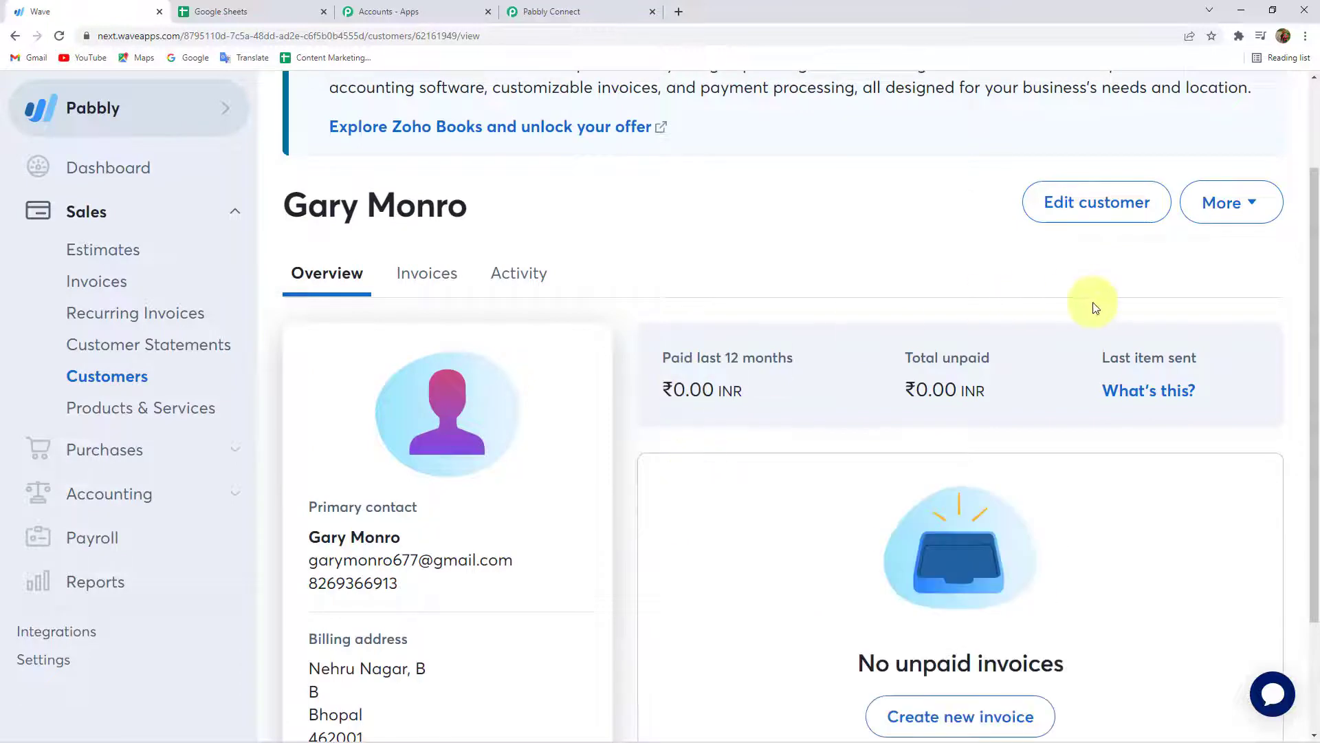
Review the saved contact name, phone number and customer name on the overview page.
triple_click(327, 535)
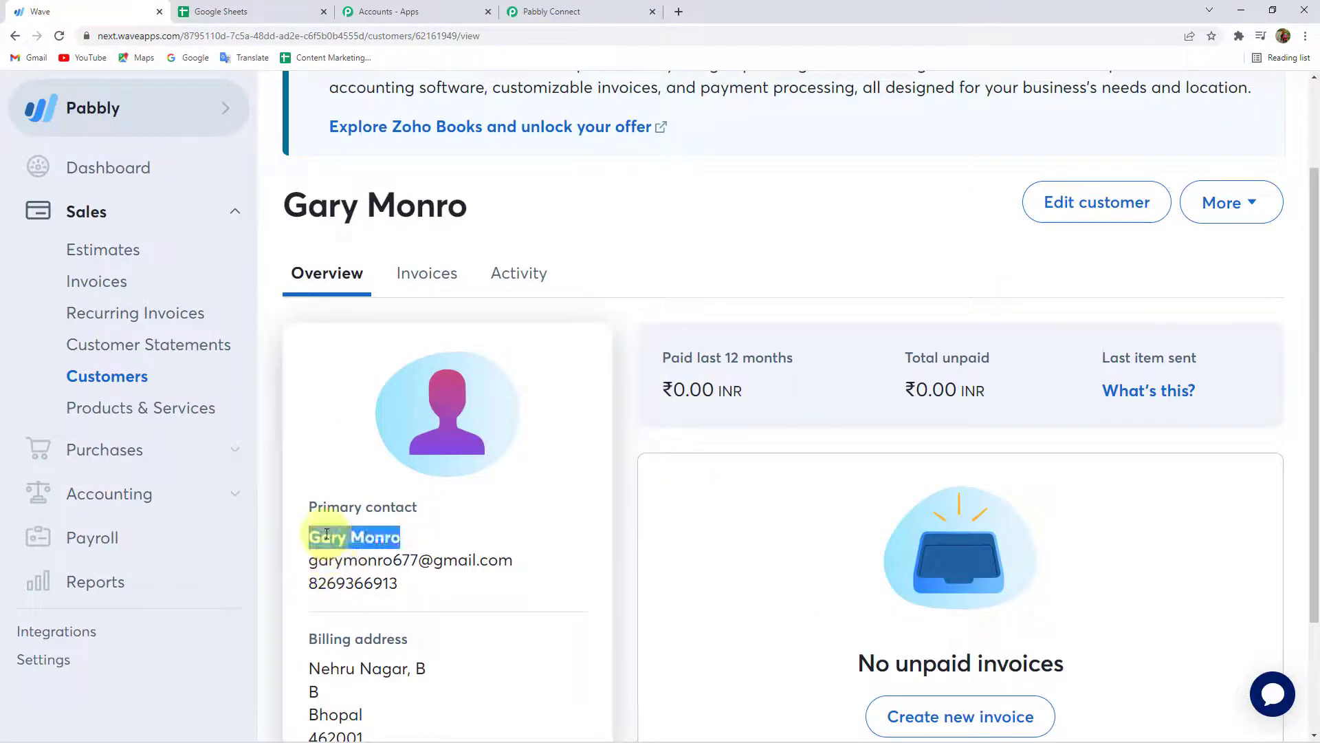
triple_click(416, 564)
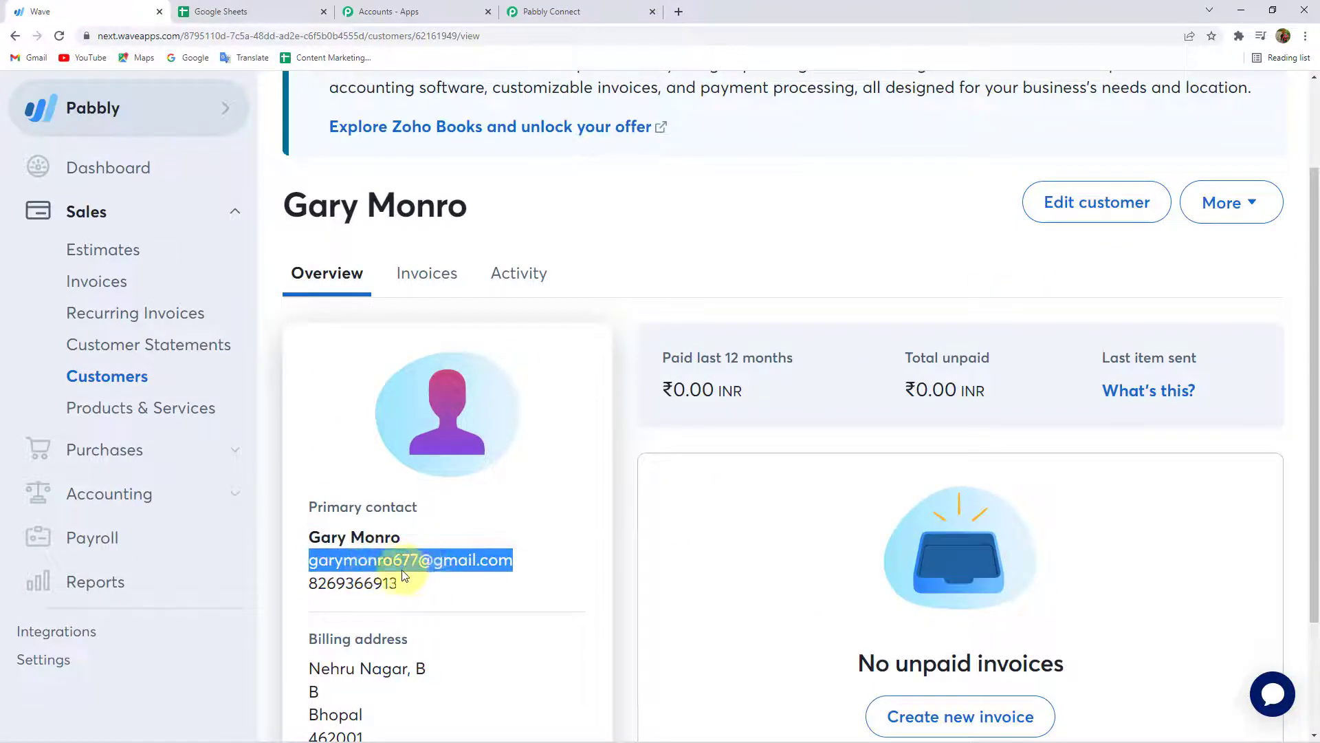
triple_click(313, 582)
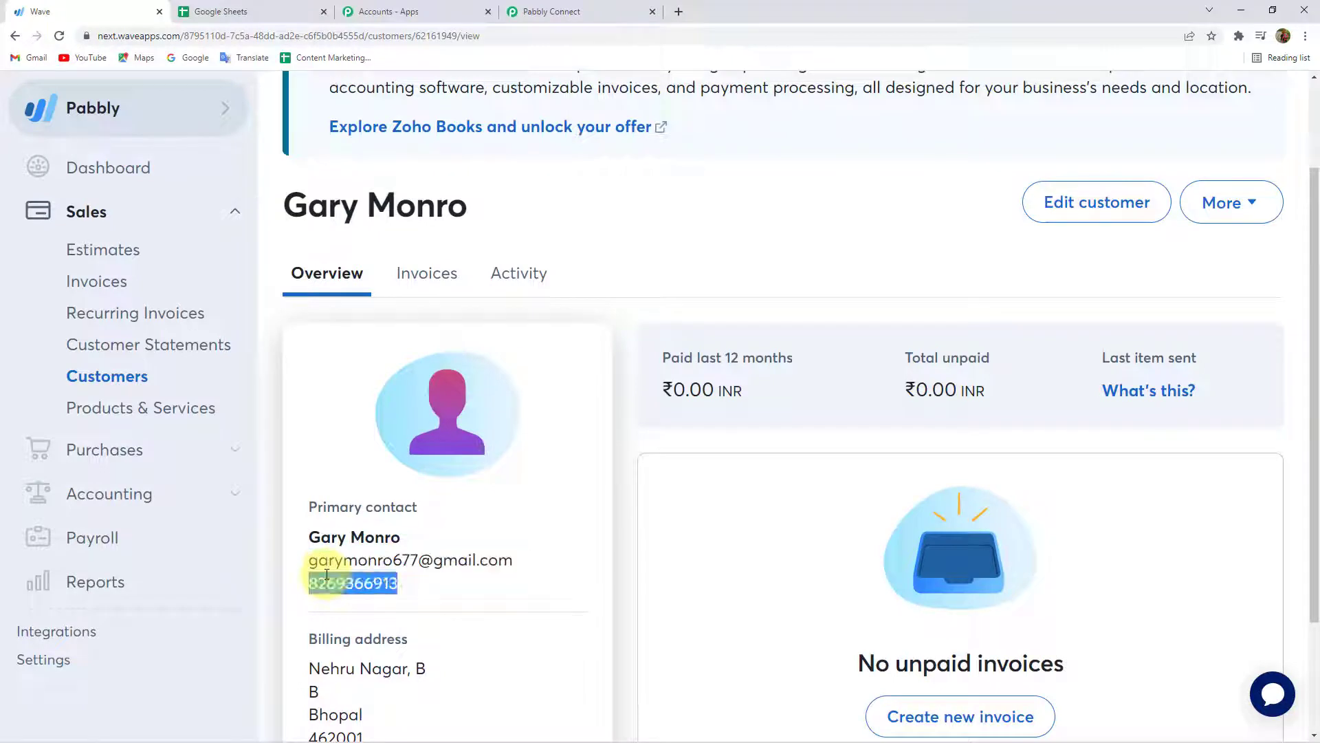
left_click(413, 583)
scroll(383, 554, "down", 2)
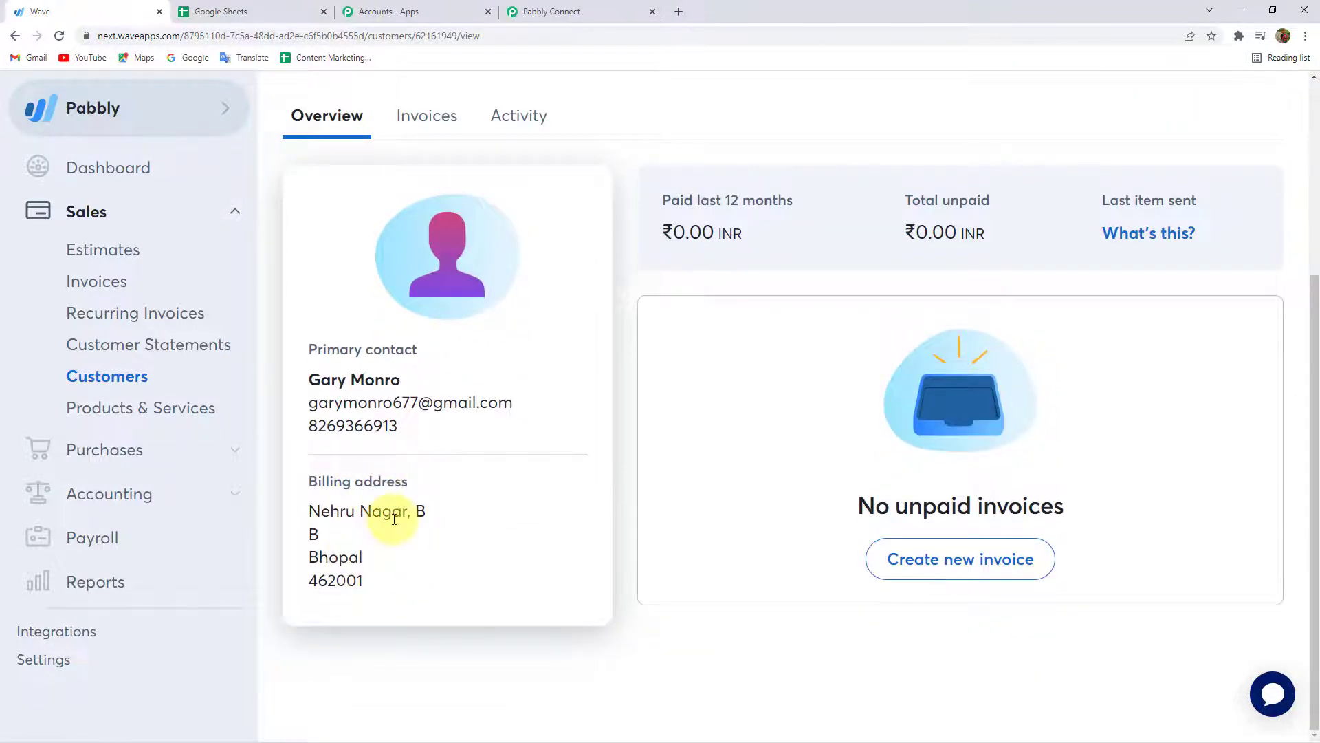
scroll(394, 519, "up", 4)
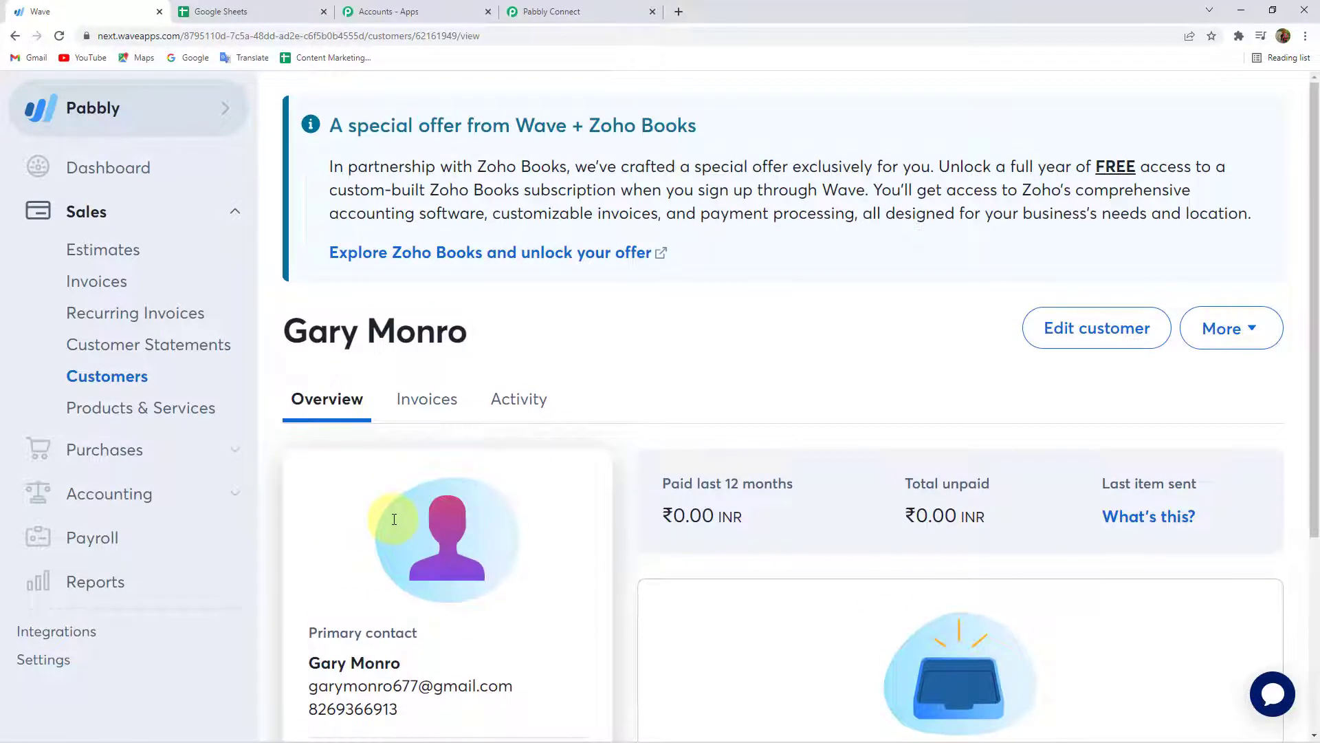
triple_click(349, 329)
left_click(415, 323)
Send a test request for the Wave New Customer trigger and check the returned Node Name and Node Email.
left_click(560, 12)
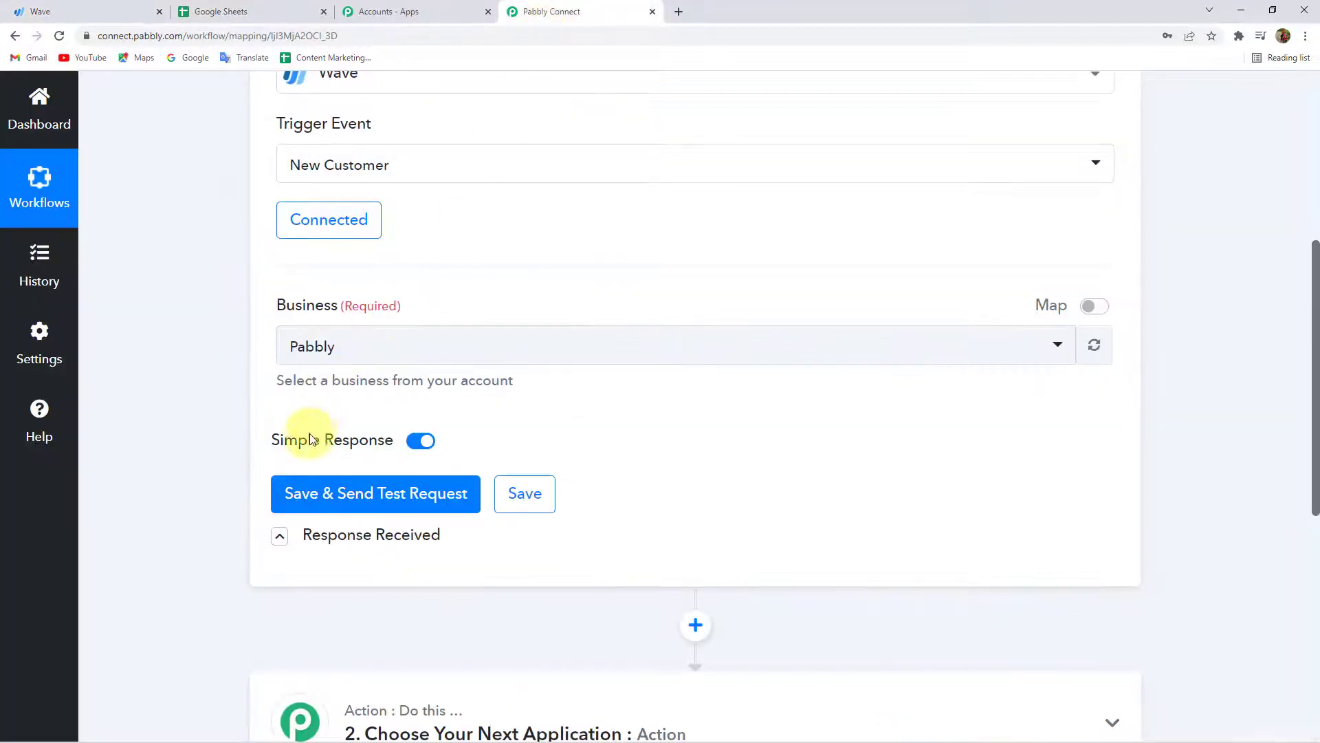
left_click(383, 500)
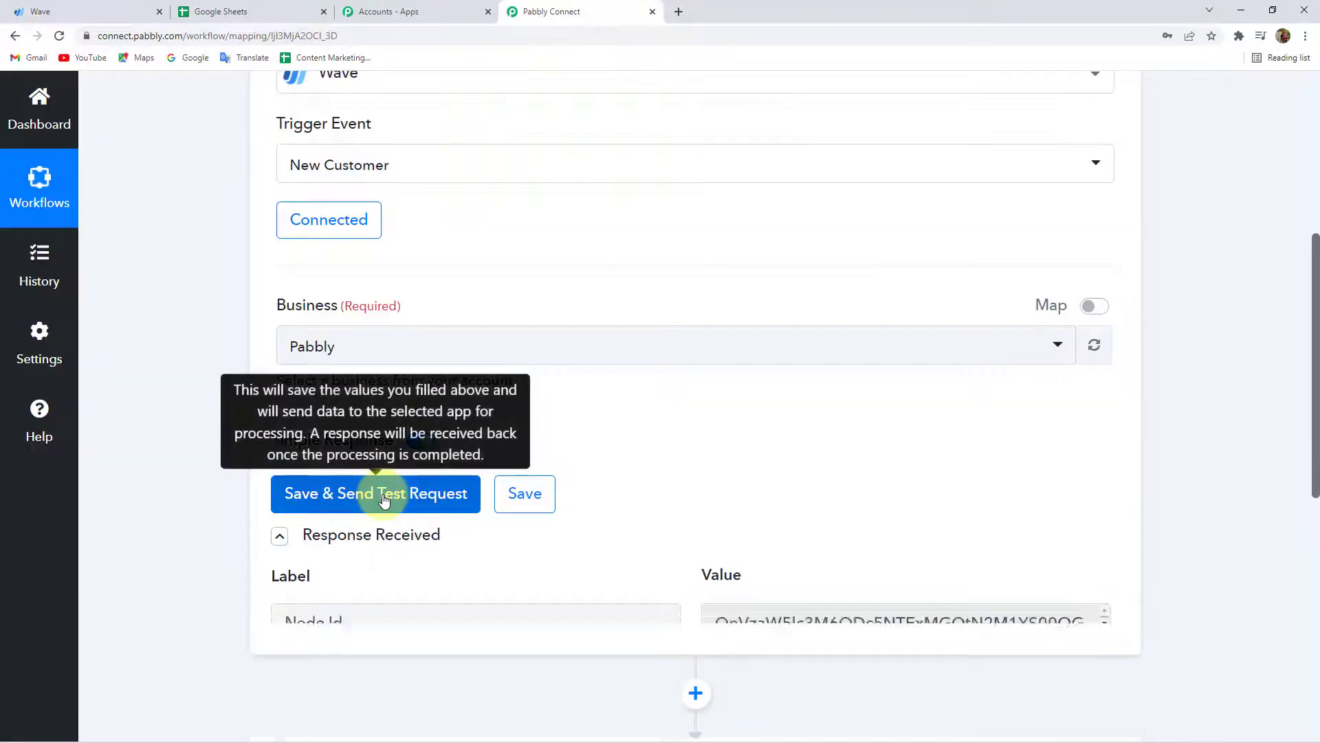
scroll(364, 503, "down", 4)
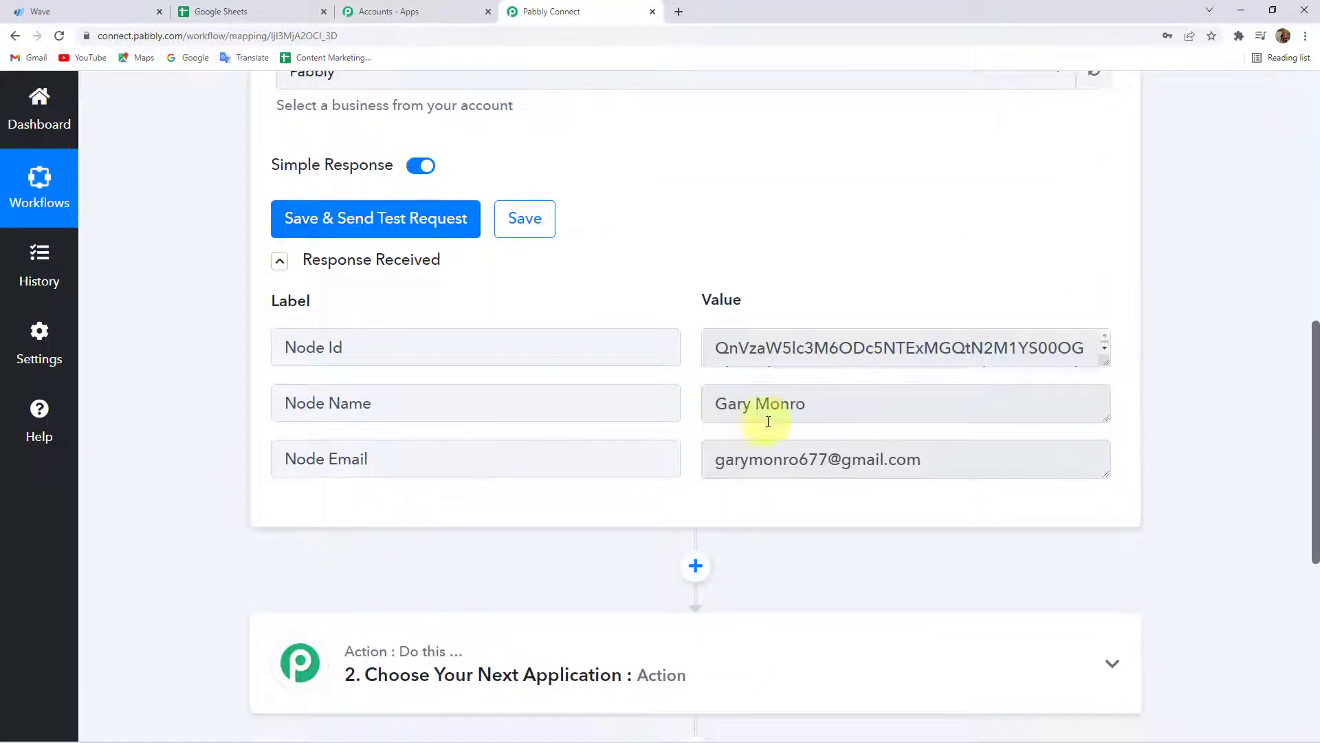
left_click_drag(851, 407, 623, 406)
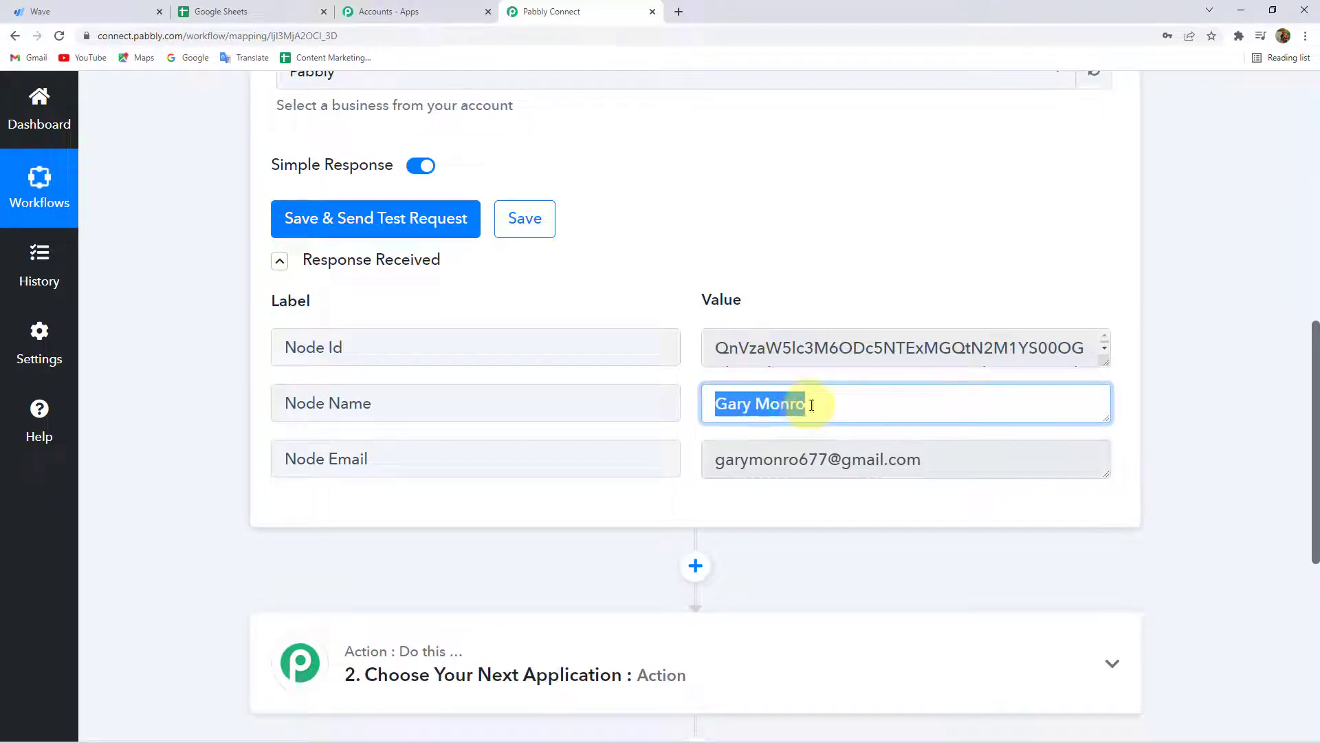
left_click(752, 409)
left_click_drag(948, 458, 634, 529)
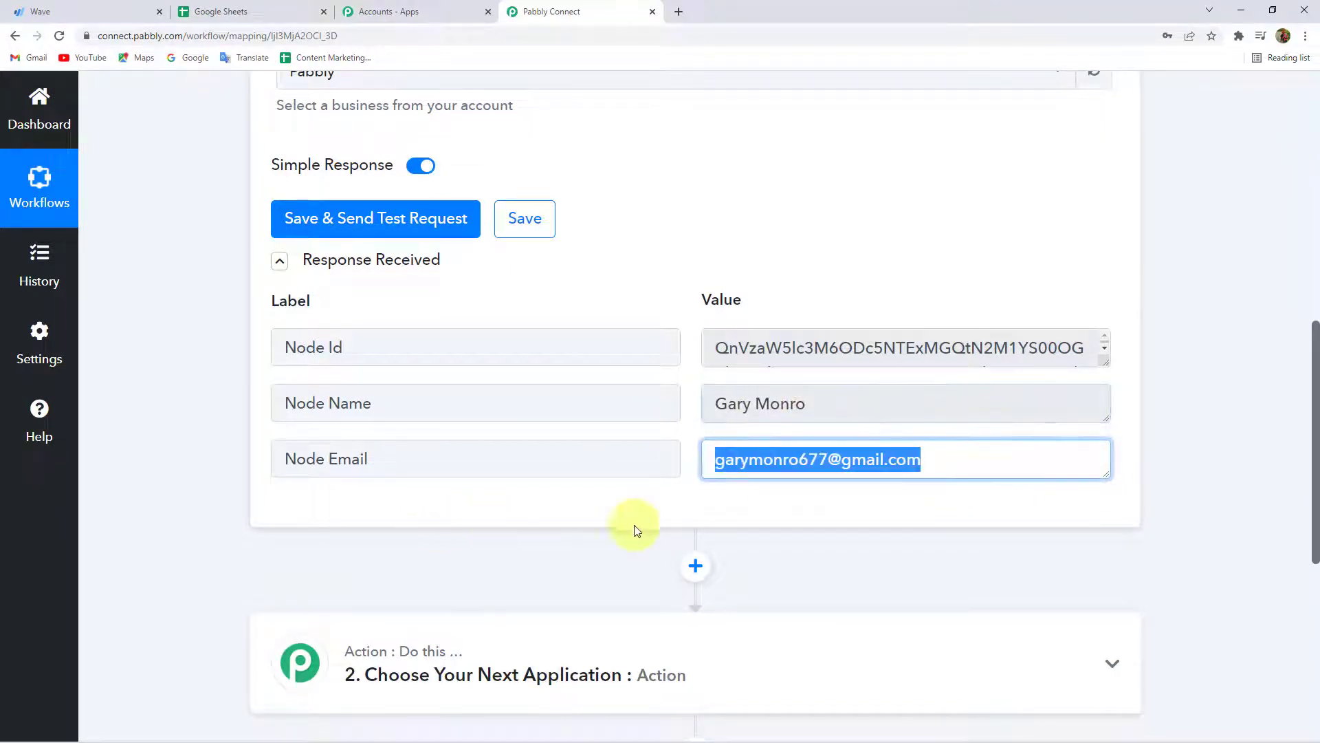
left_click(924, 509)
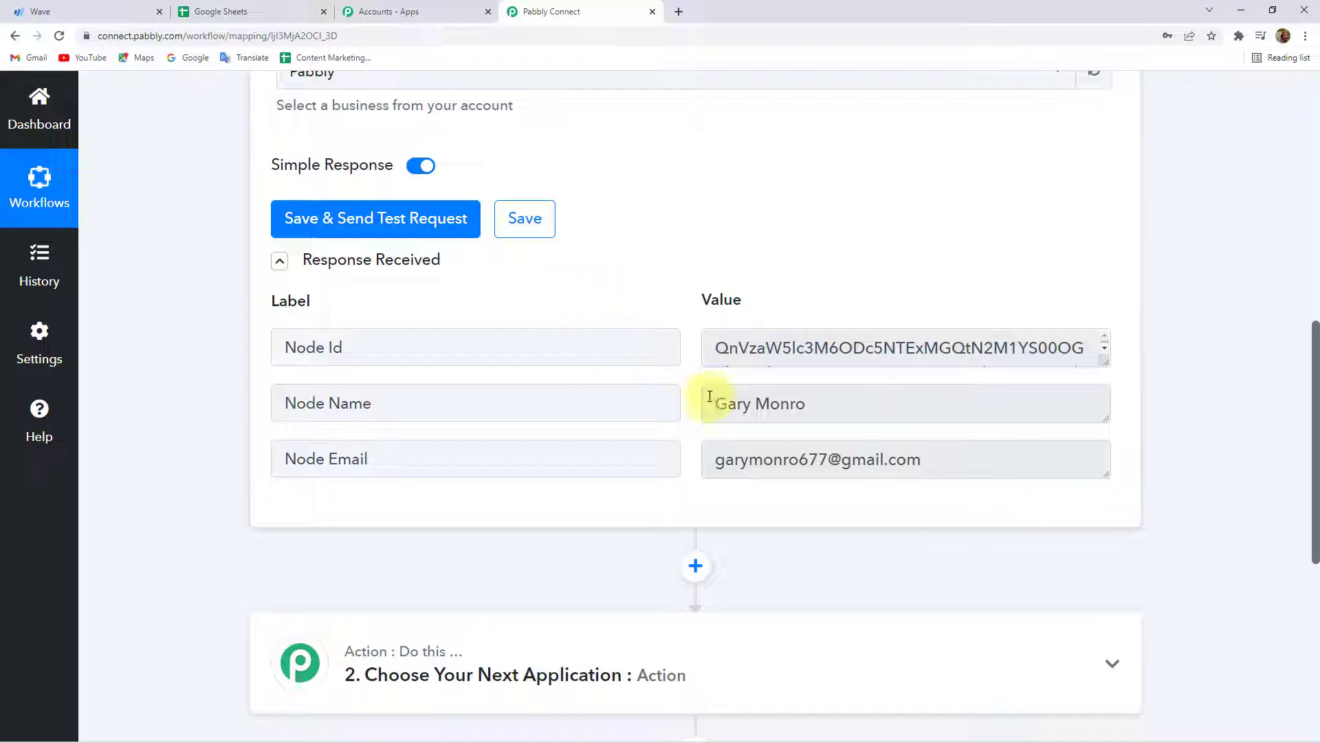
Recheck the Node Name value, then expand the action step to choose its app.
left_click_drag(703, 405, 822, 409)
left_click(823, 410)
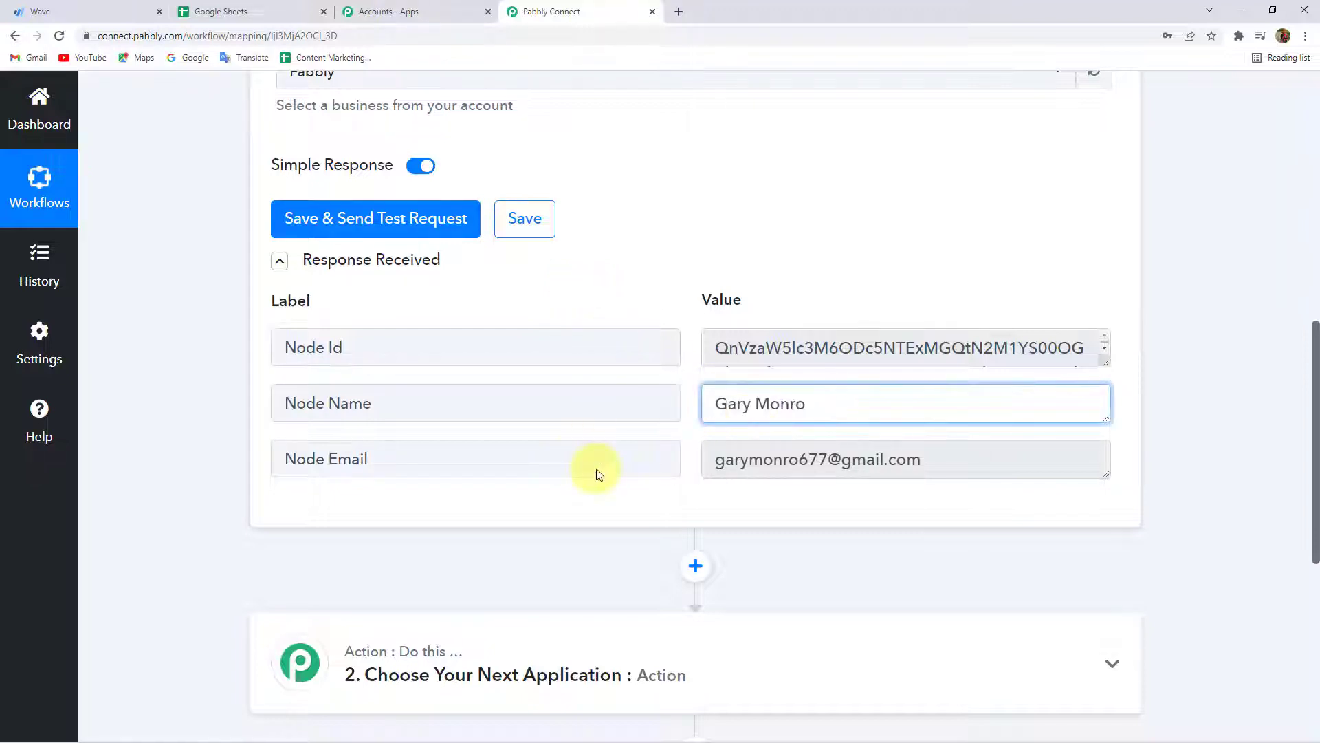
scroll(481, 426, "down", 4)
left_click(475, 423)
Set the action app to Google Sheets with the Add New Row event.
left_click(398, 372)
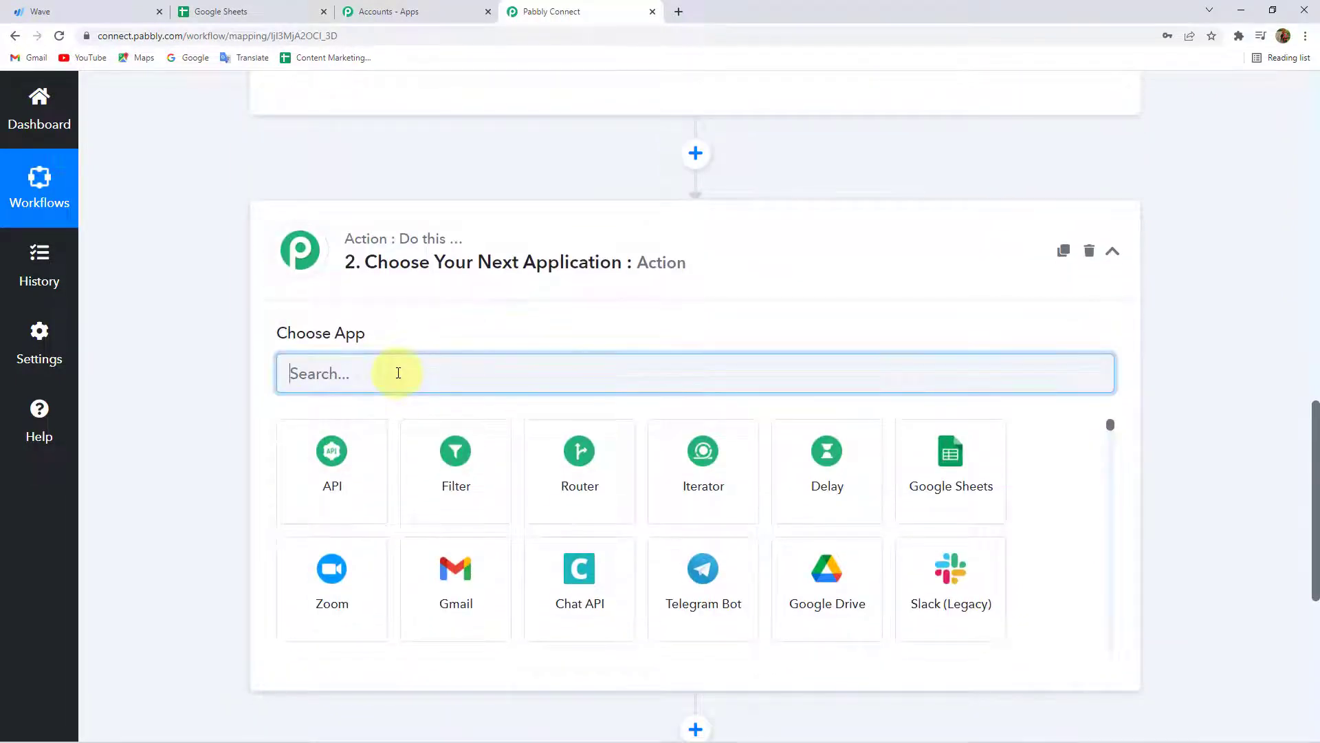
type("goog")
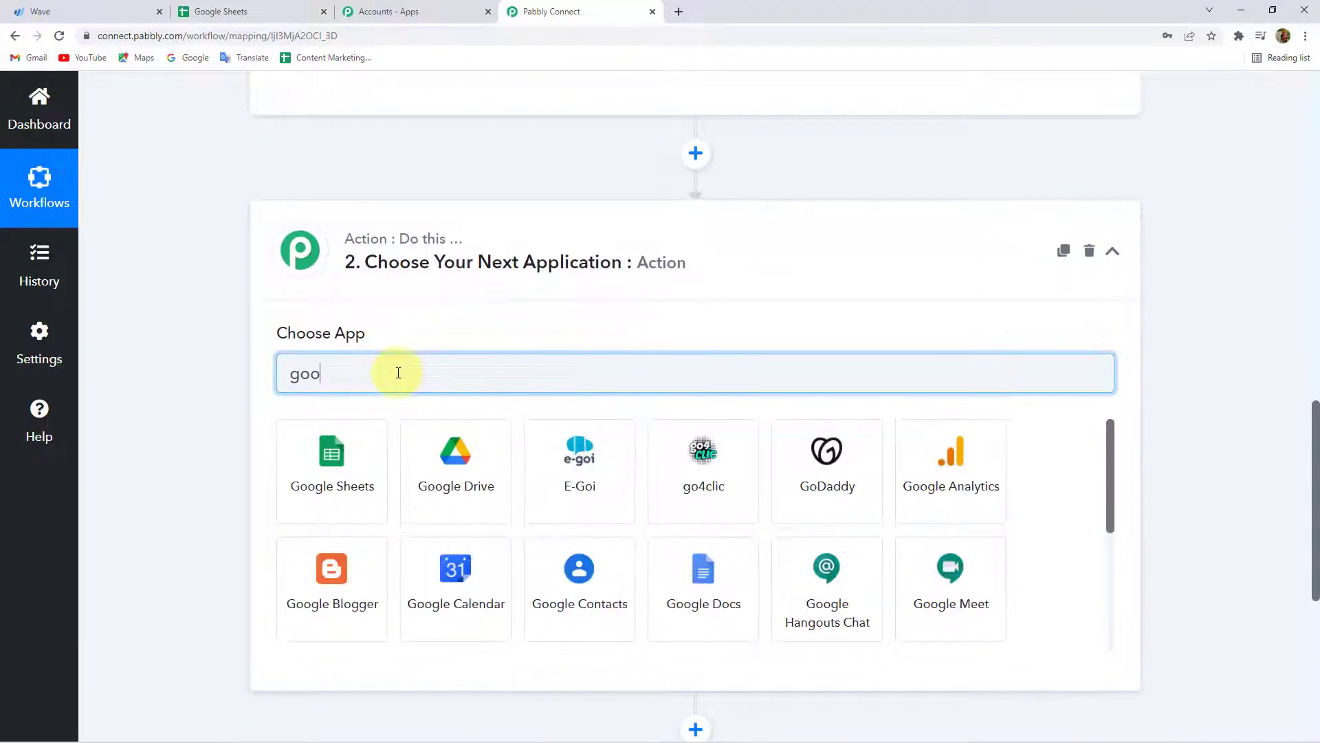
left_click(347, 478)
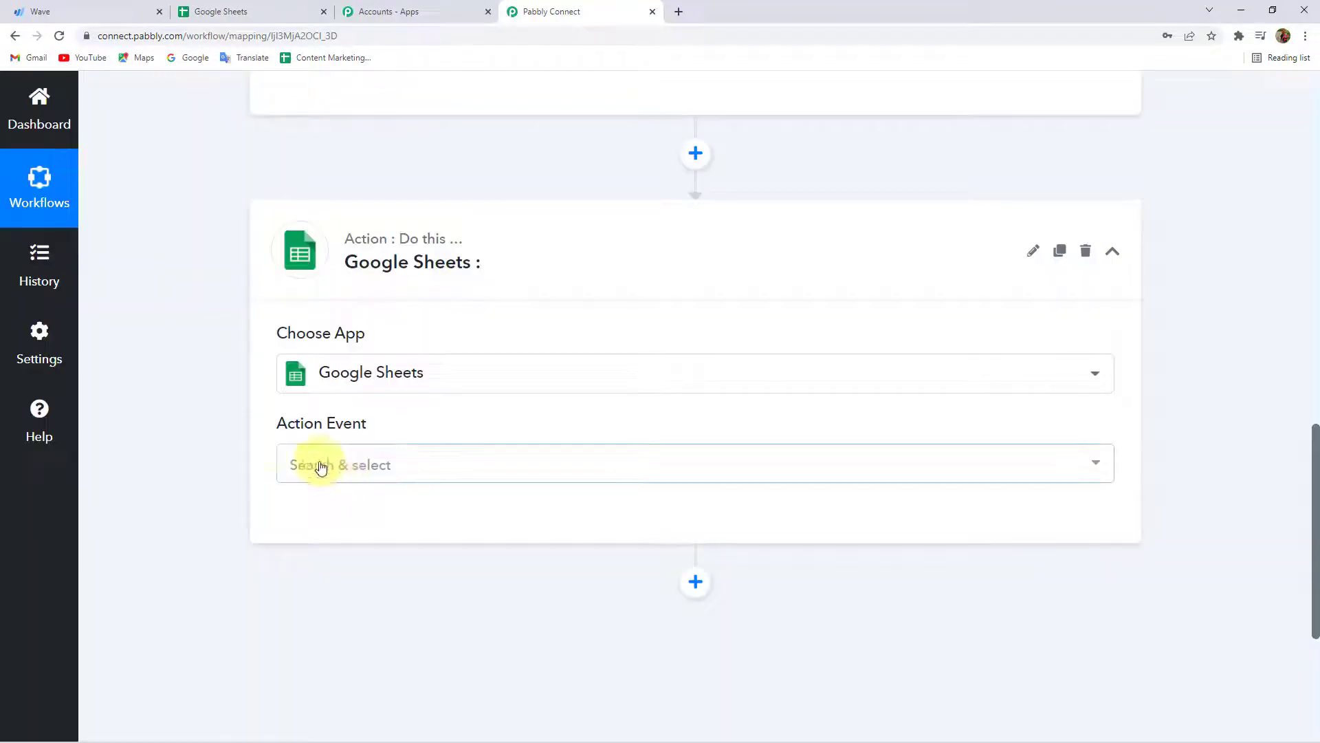
left_click(354, 464)
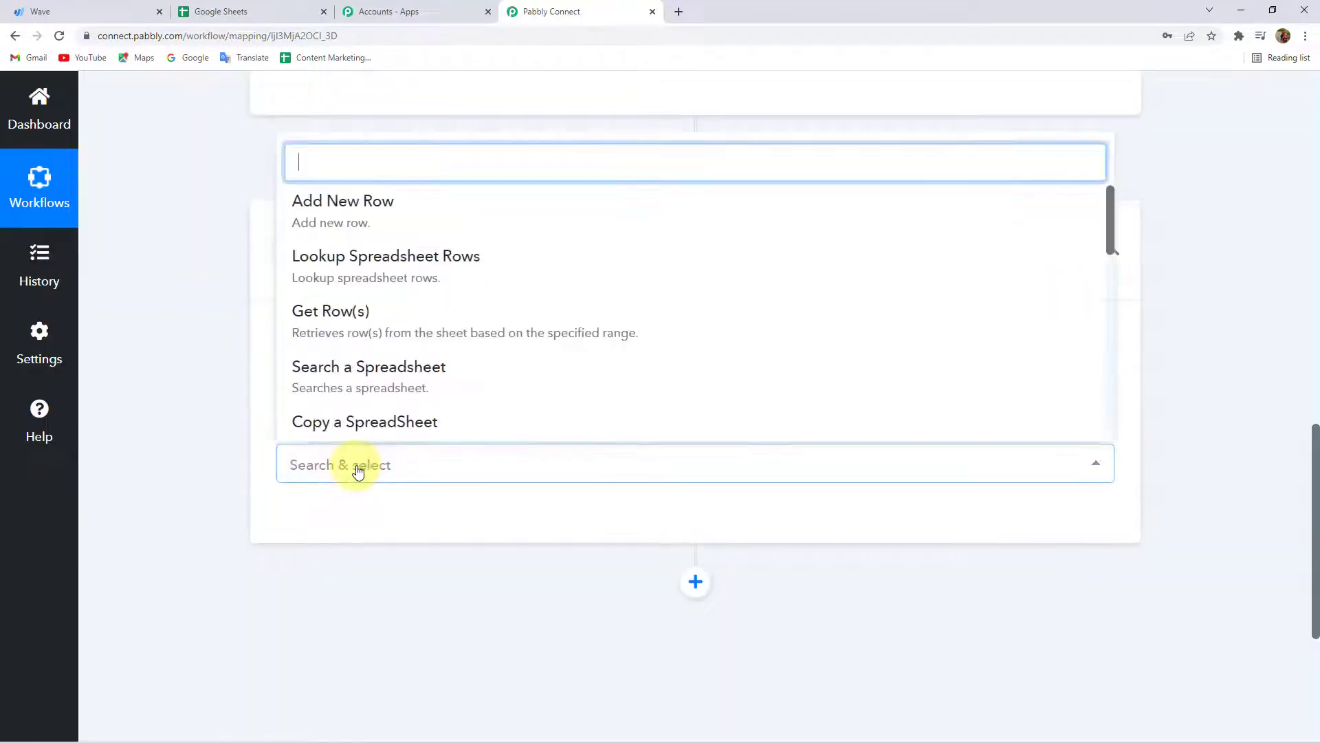
left_click(376, 203)
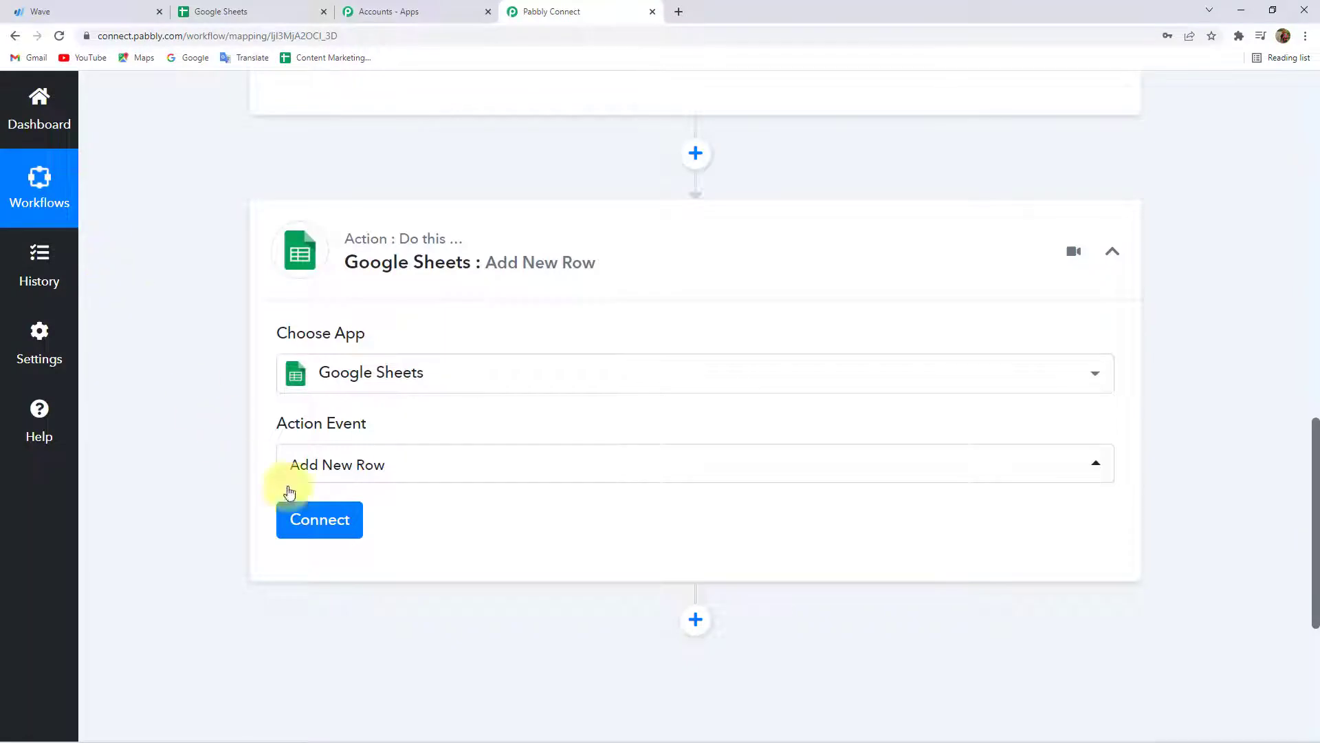
Create a new Google Sheets connection by authorising a Google account for Pabbly Connect.
left_click(319, 526)
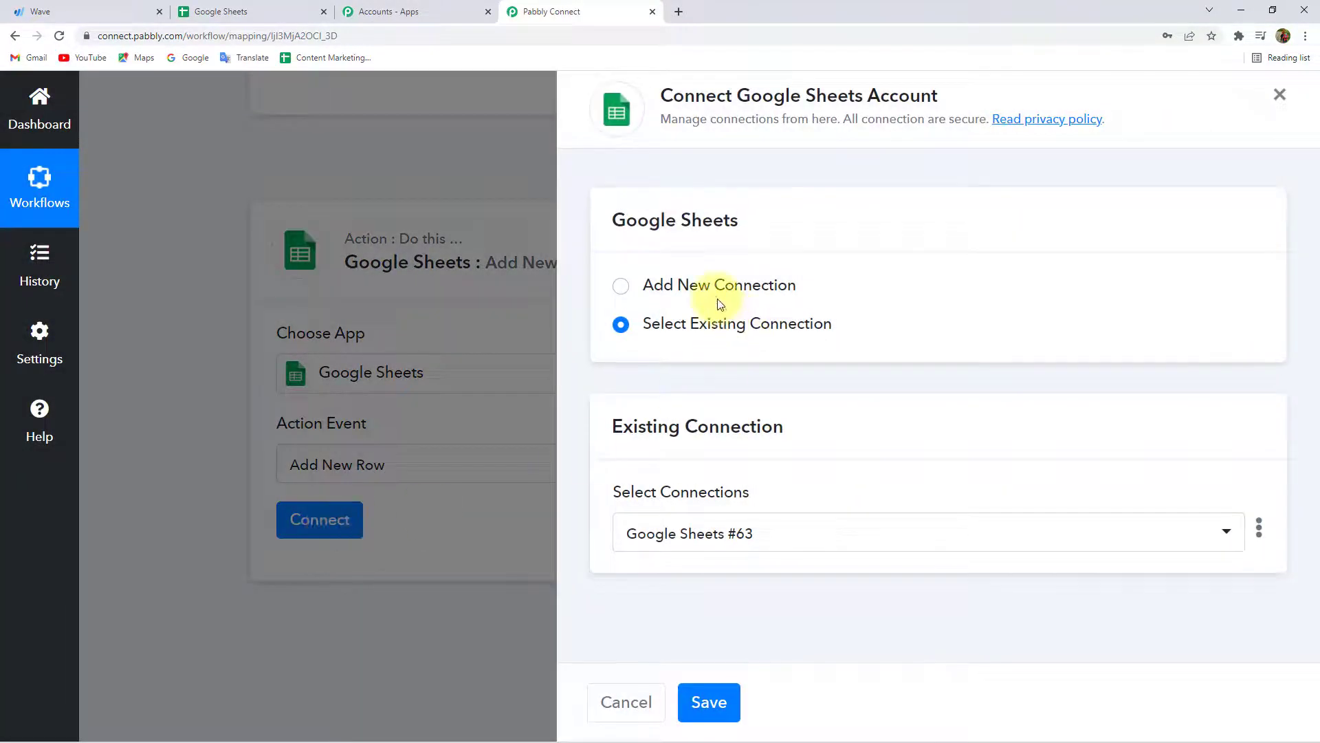
left_click(718, 287)
left_click(717, 534)
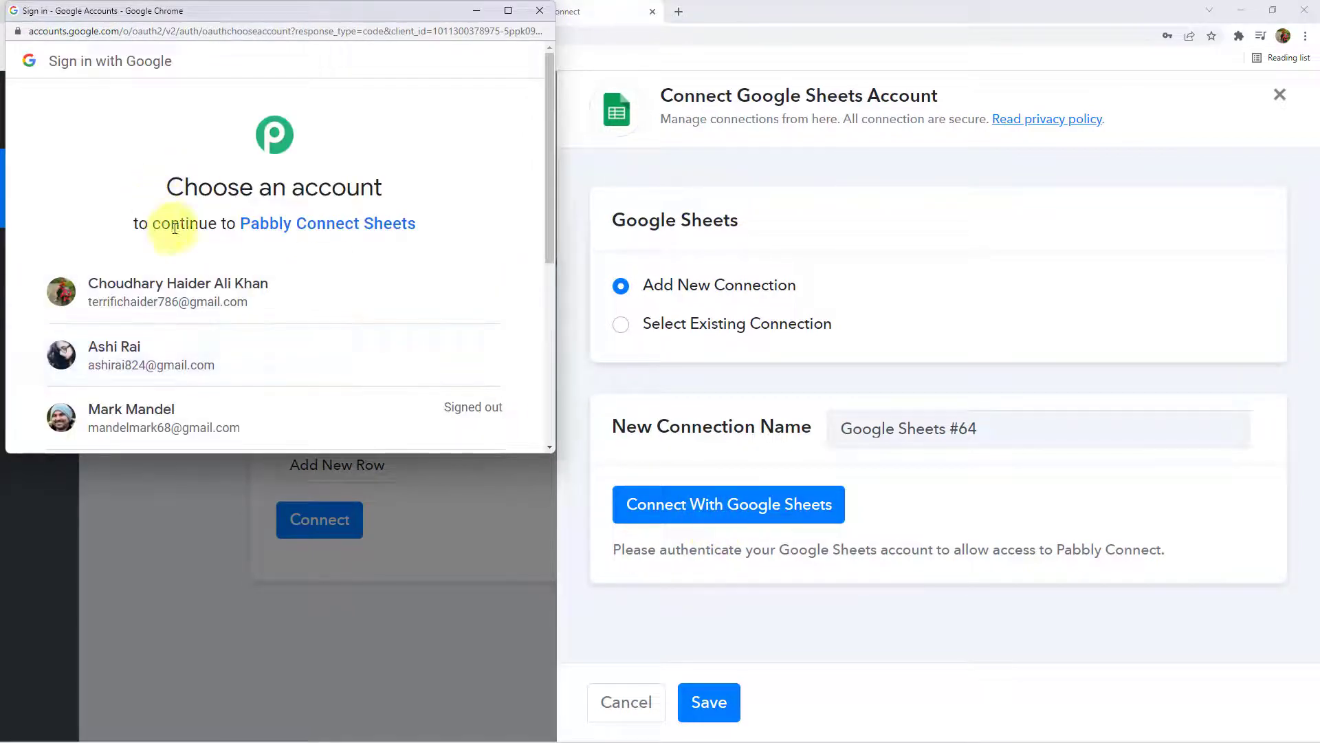
scroll(163, 221, "down", 2)
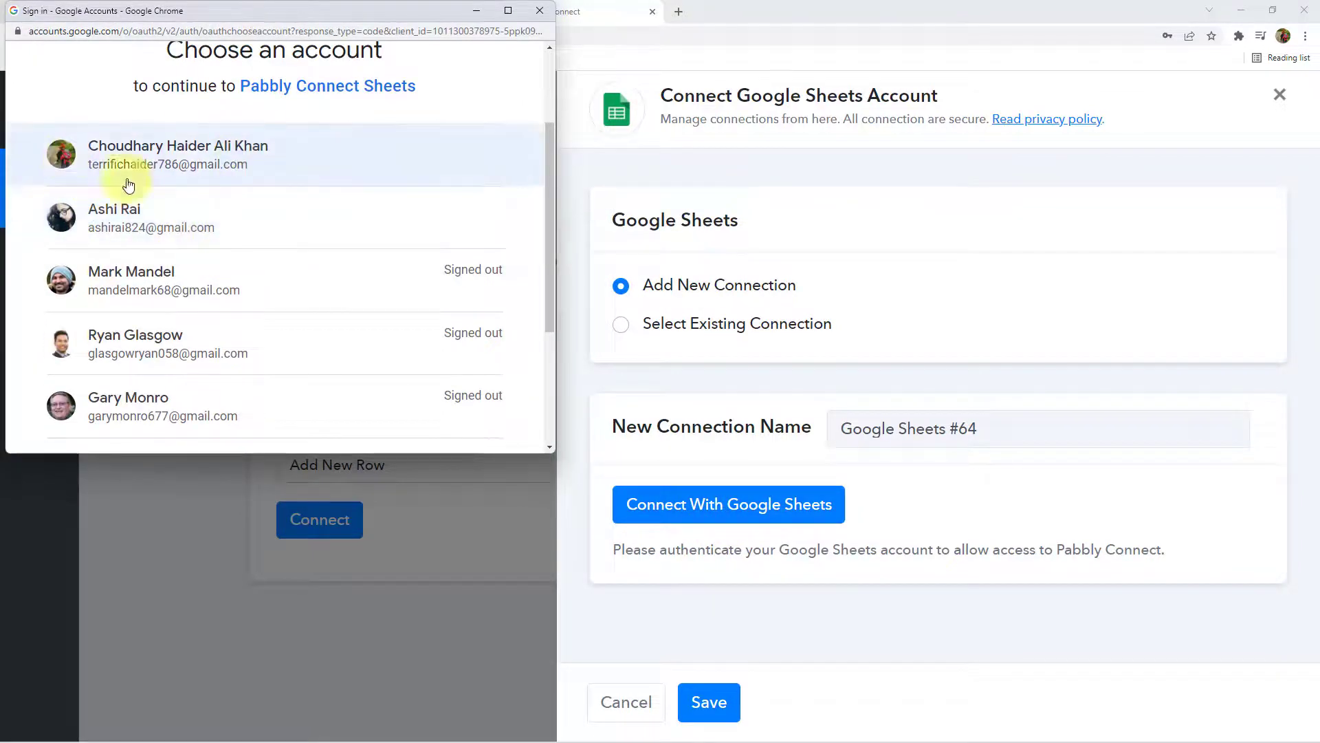
left_click(110, 225)
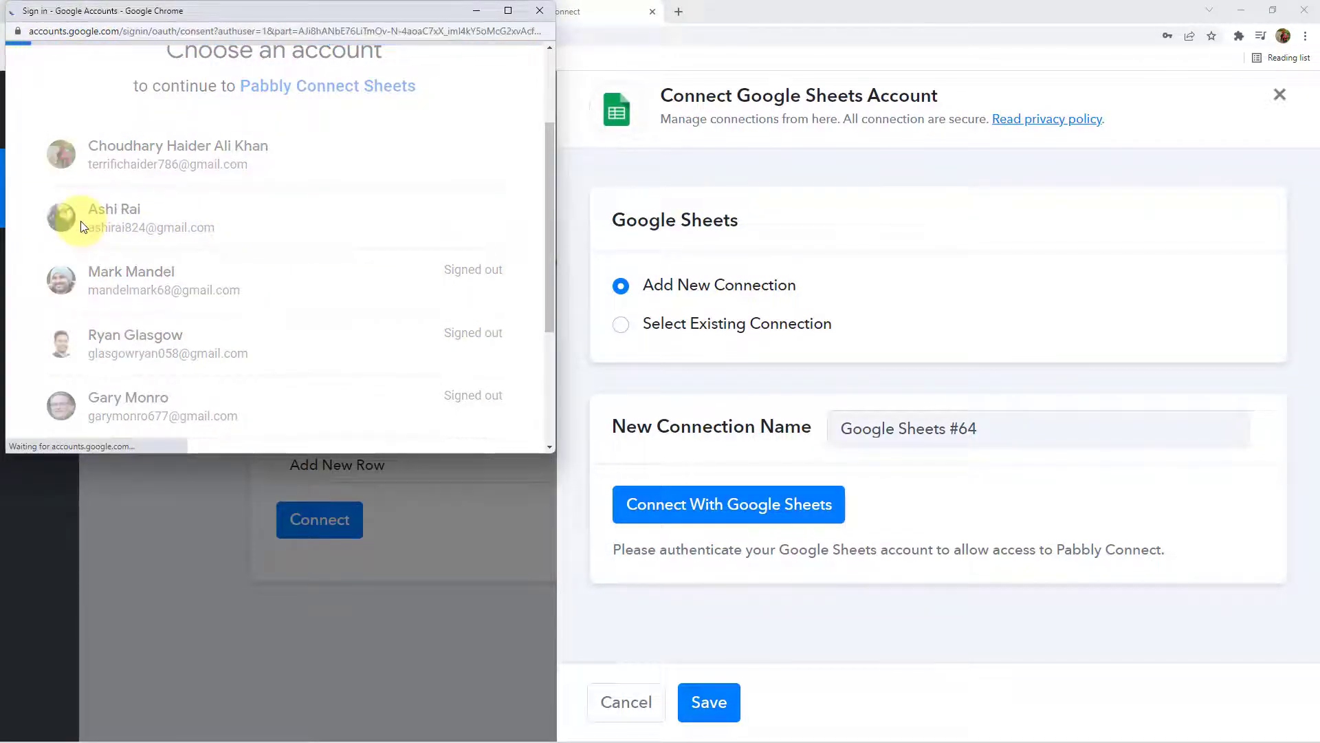
scroll(383, 289, "down", 4)
left_click(386, 389)
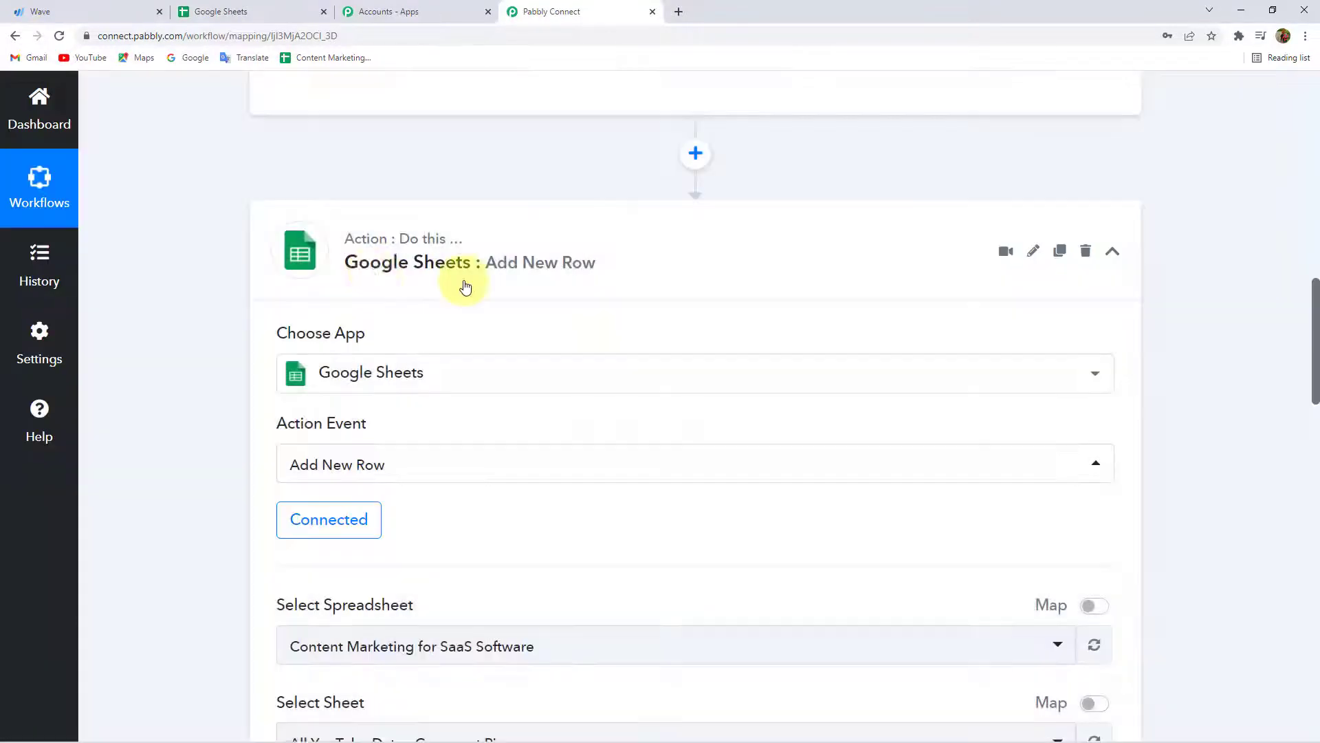
Locate the Select Spreadsheet setting, then move over to Google Sheets.
scroll(273, 269, "down", 5)
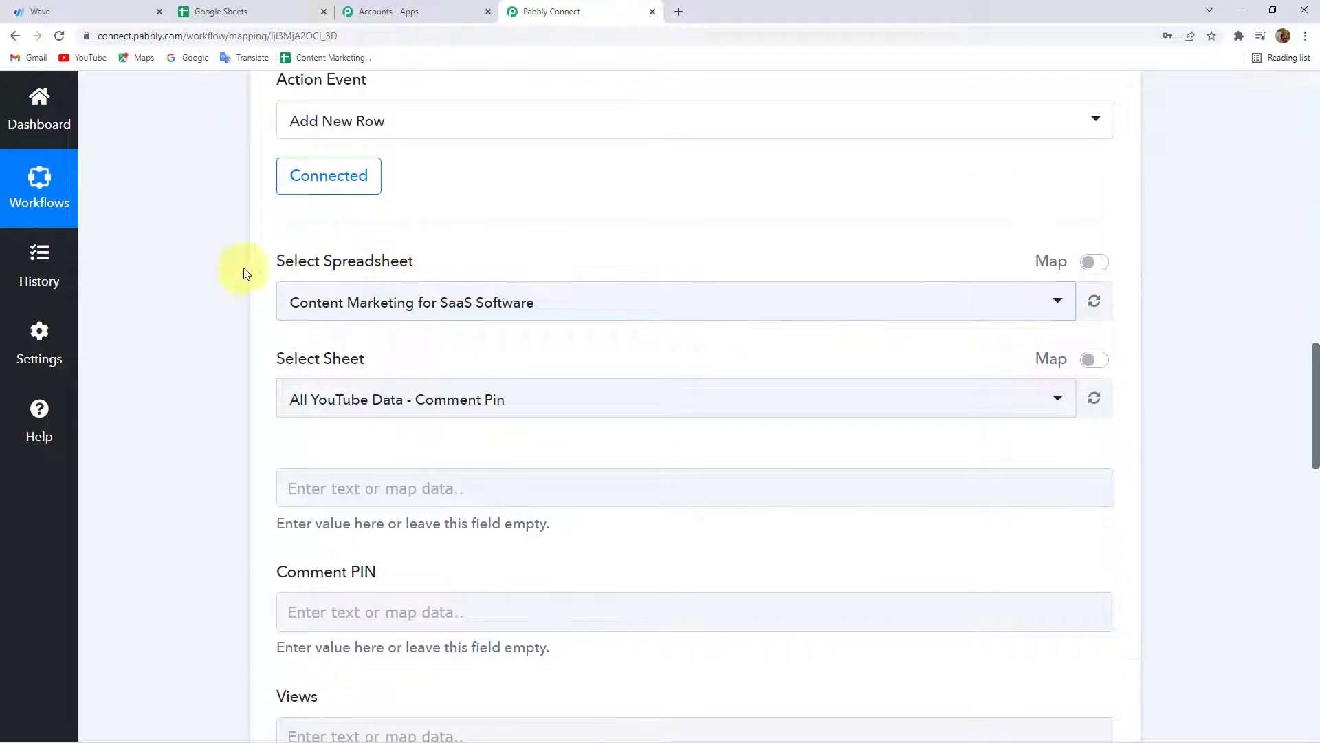
triple_click(287, 263)
left_click(373, 261)
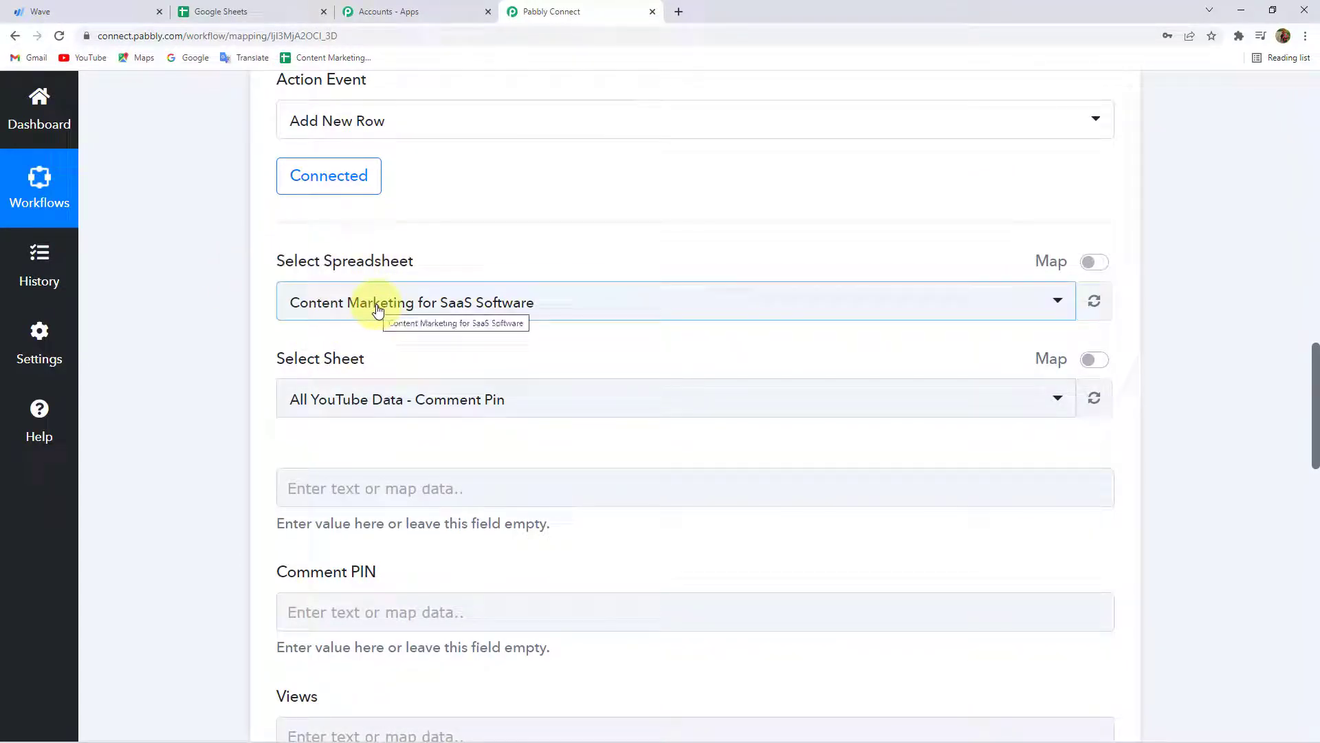
left_click(266, 10)
Create a blank spreadsheet and title it Wave Customer Details.
left_click(257, 290)
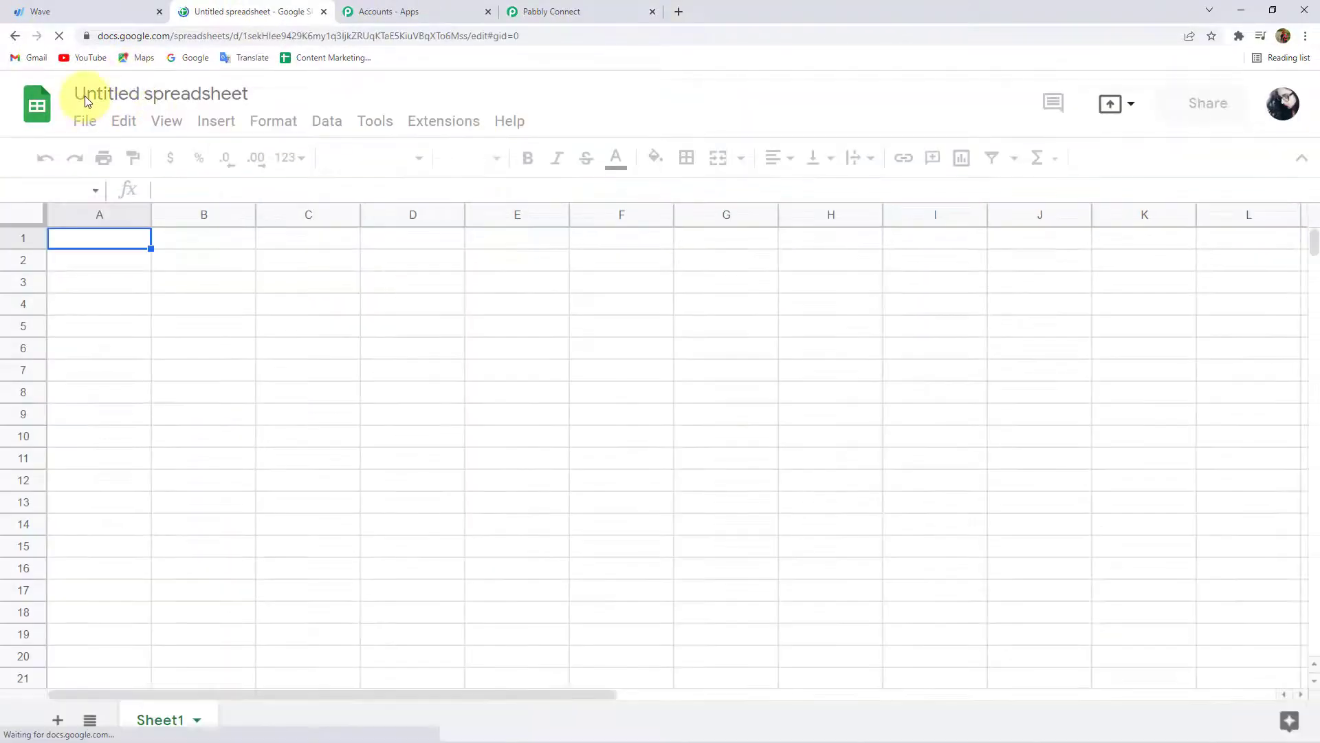
left_click(86, 97)
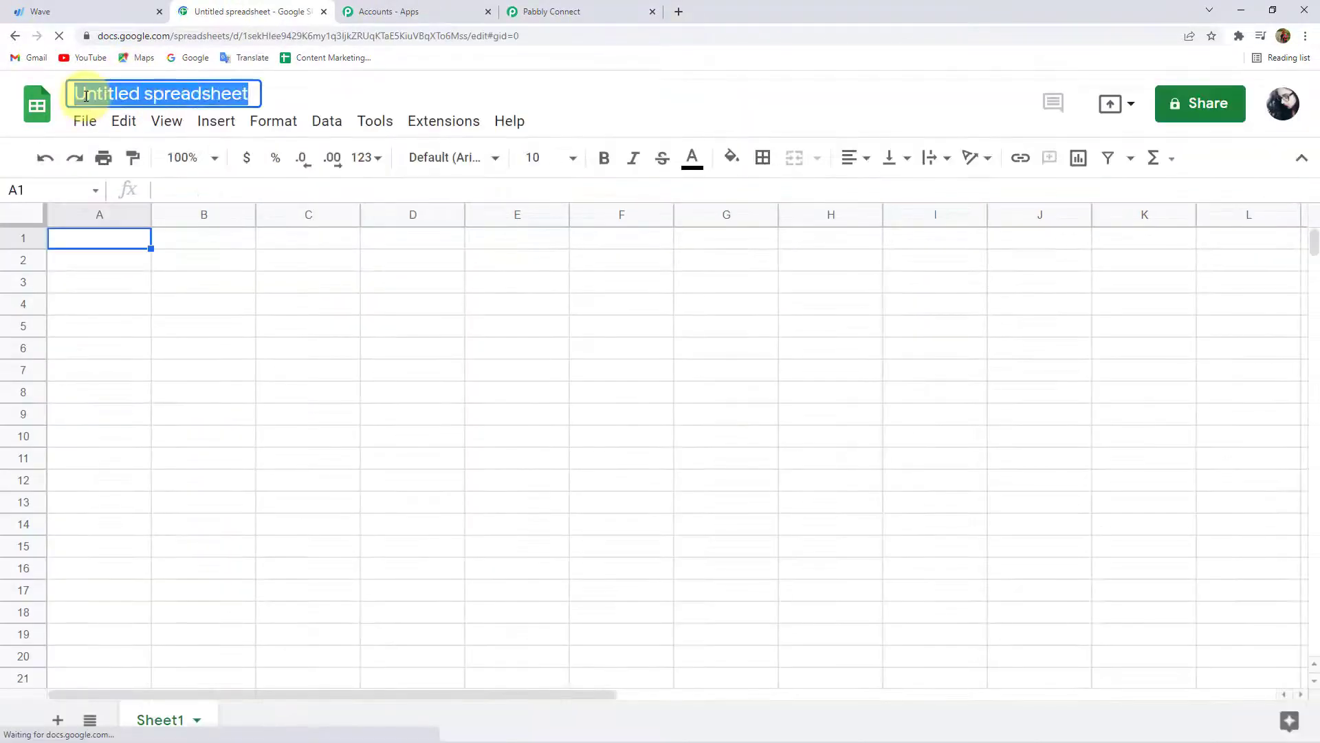
type("Wa")
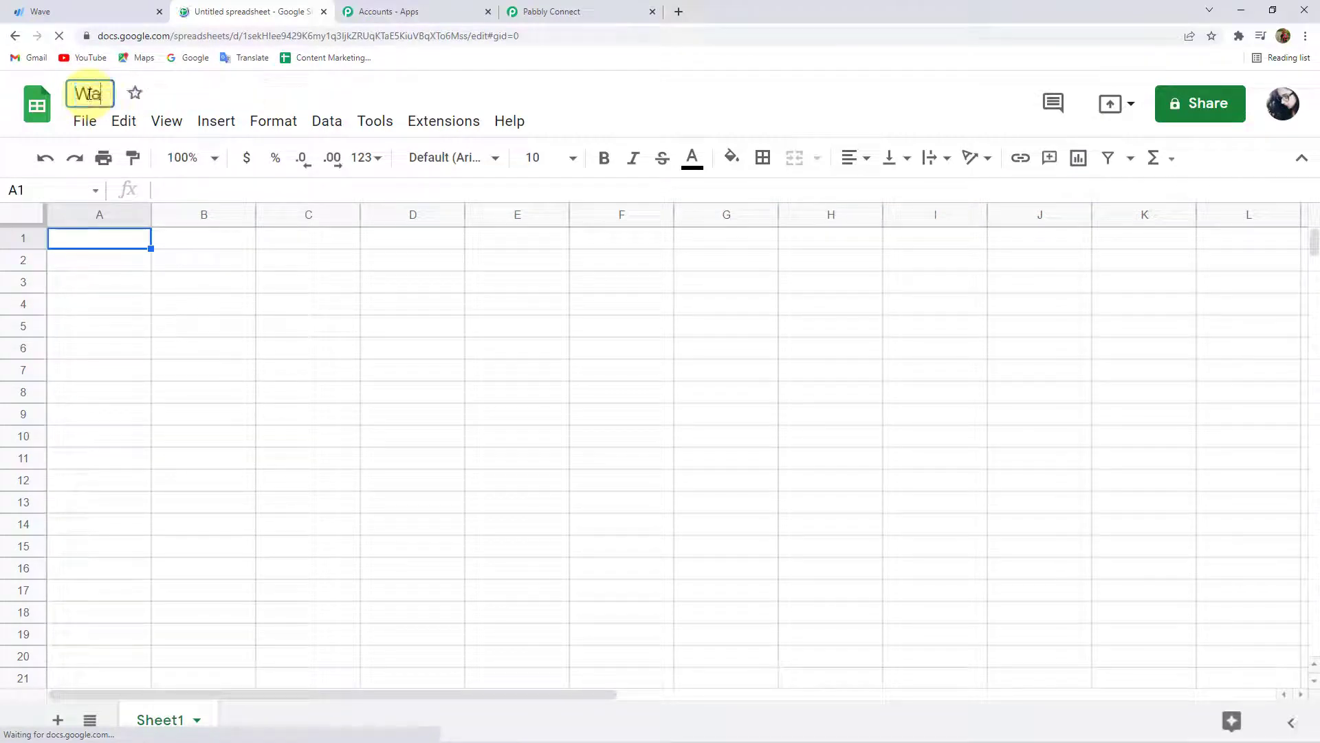
type("ve Cust")
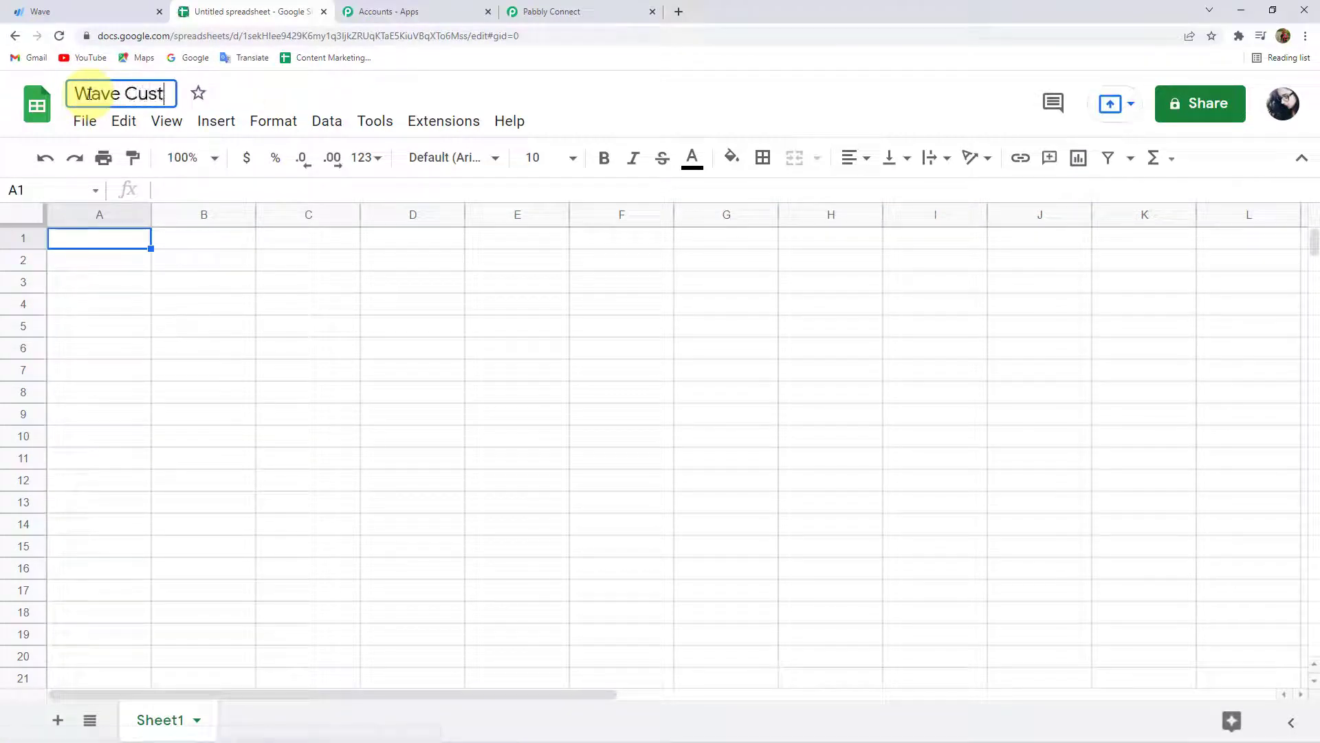
type("omer Details")
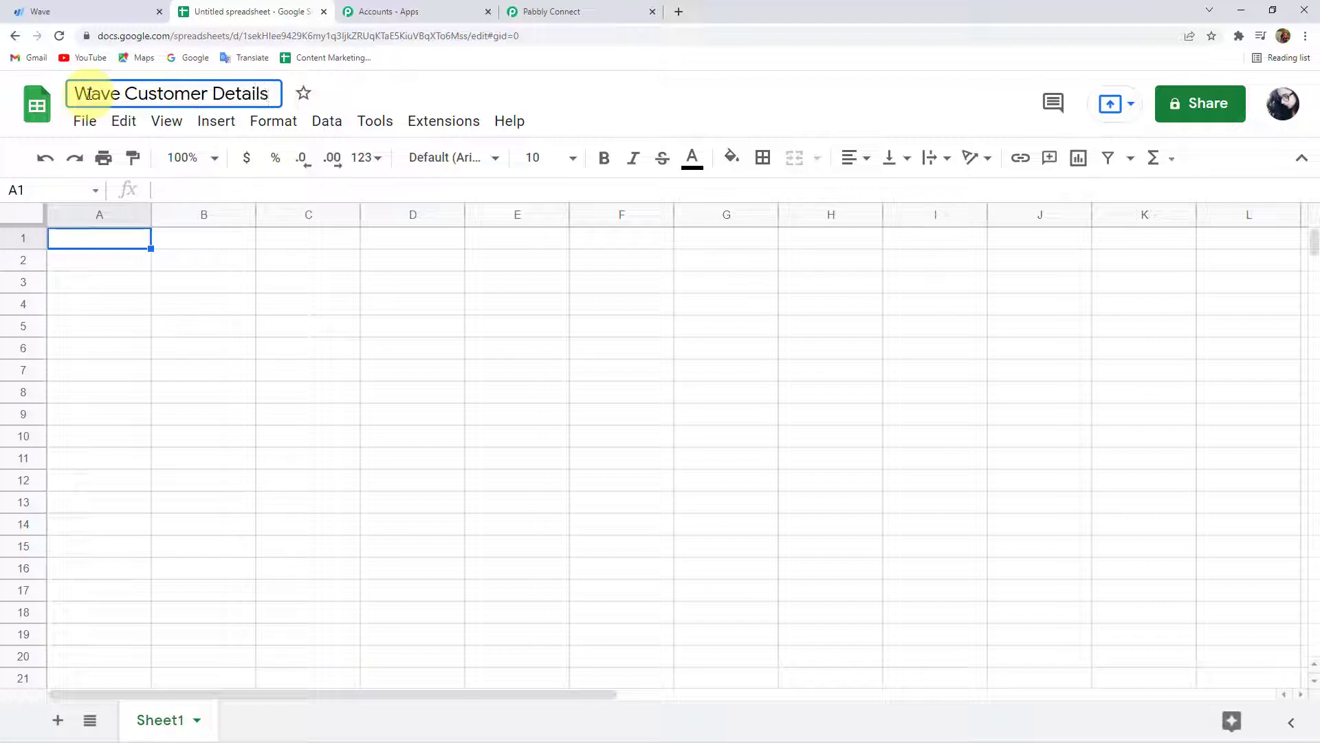
key("Return")
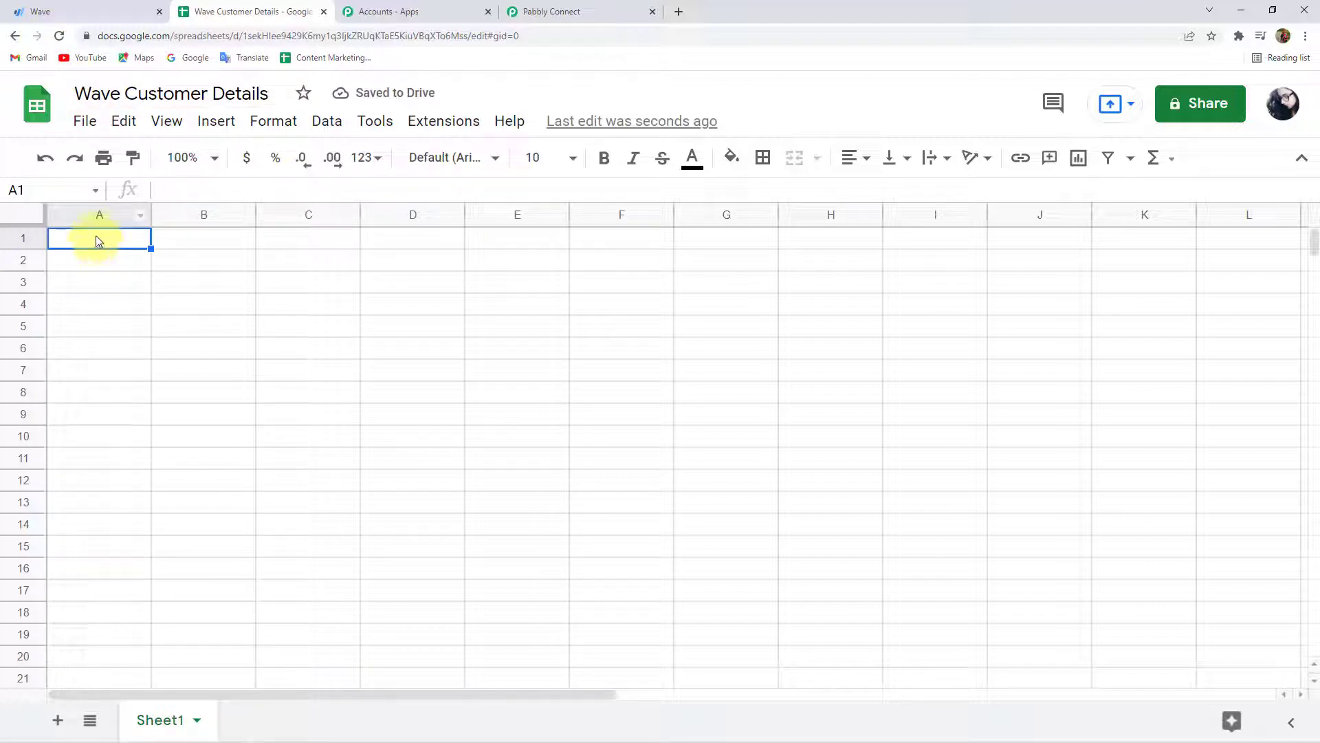
Enter Customer Name in A1 and Customer Email in B1, widening columns A and B to fit.
type("Cust")
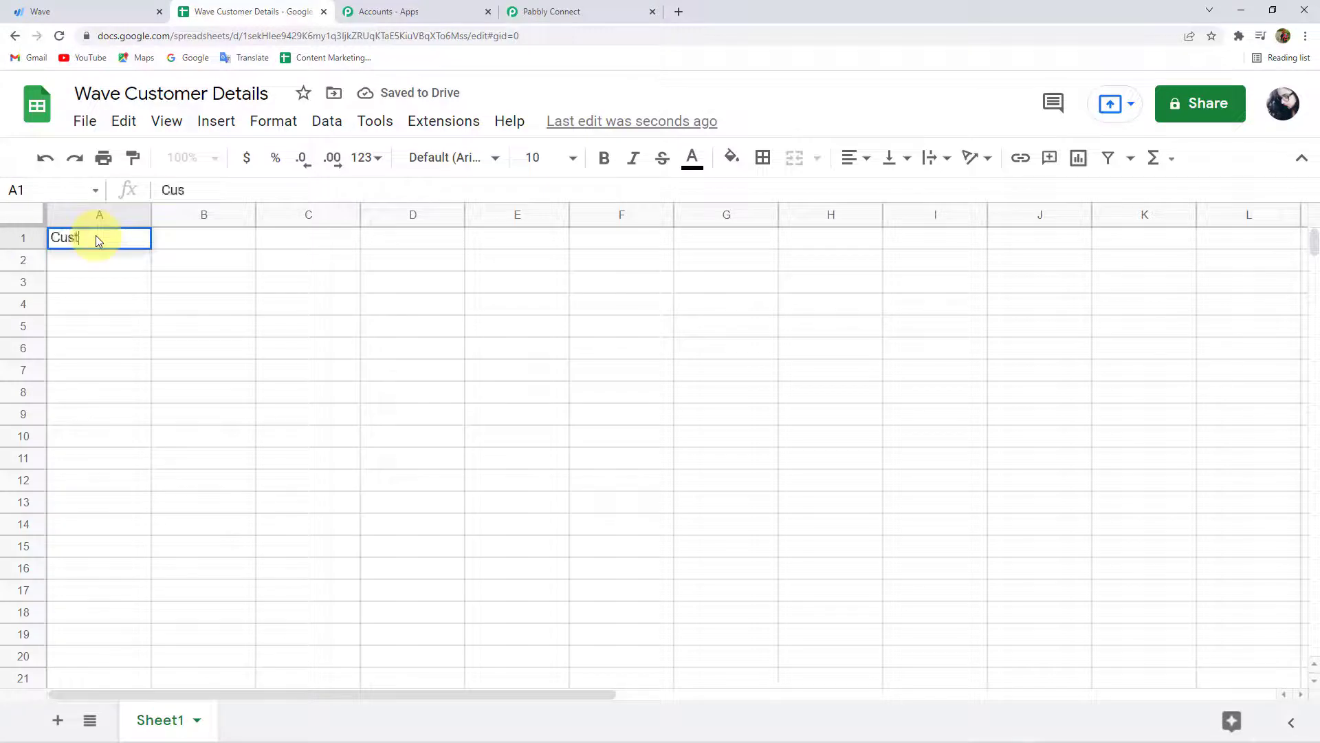
type("omer Name")
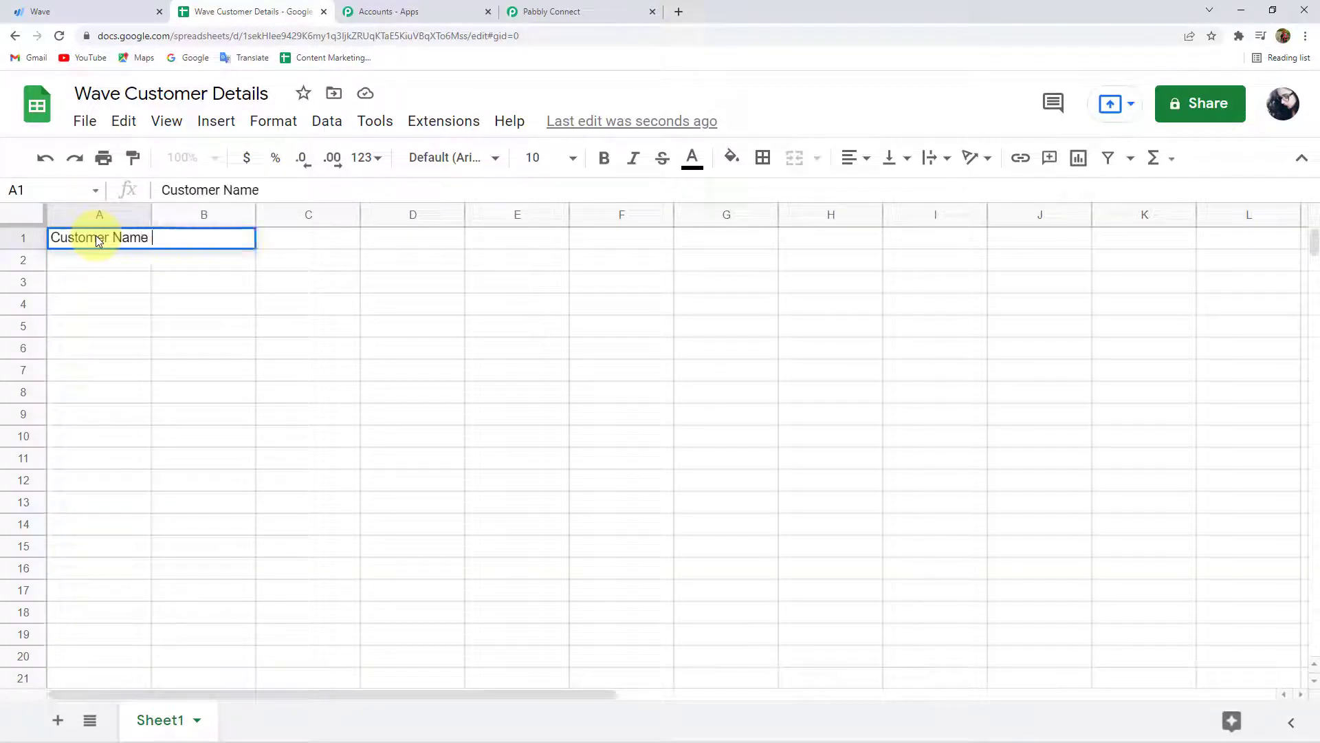
key("Tab")
type("C")
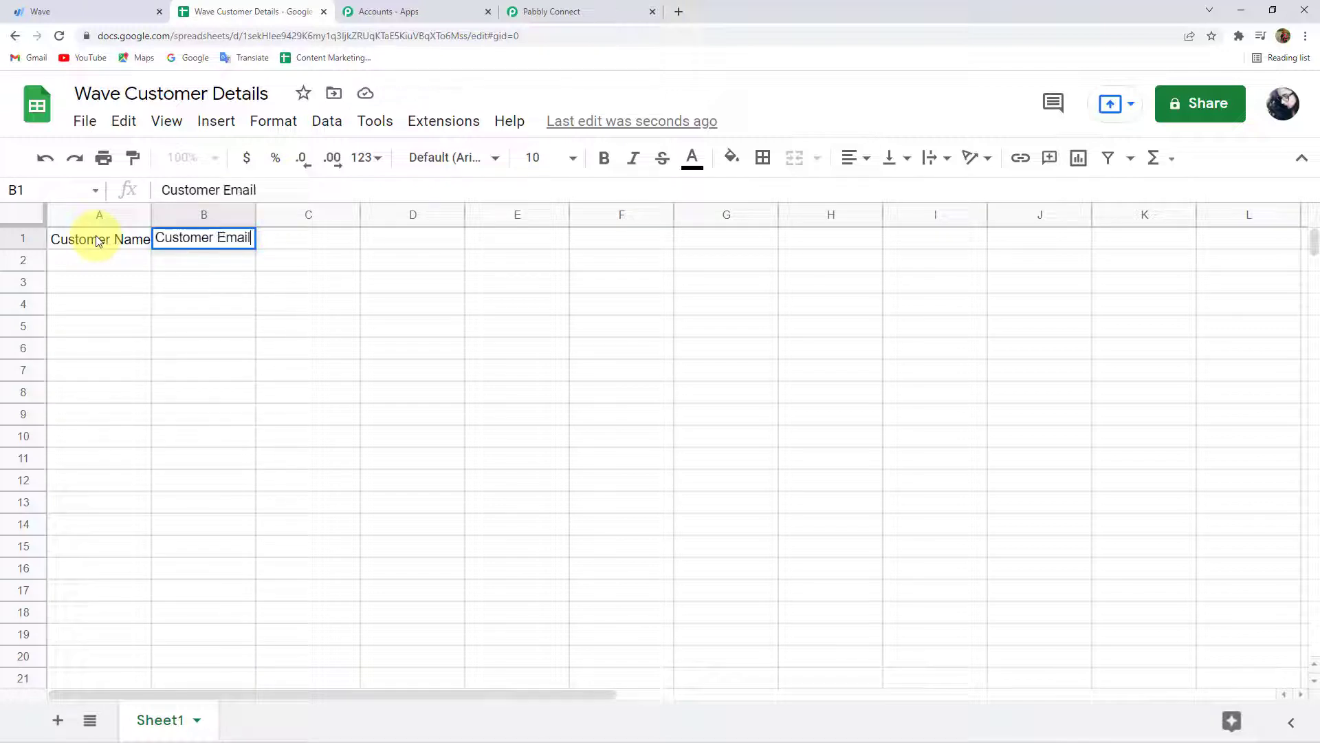
left_click_drag(151, 216, 191, 219)
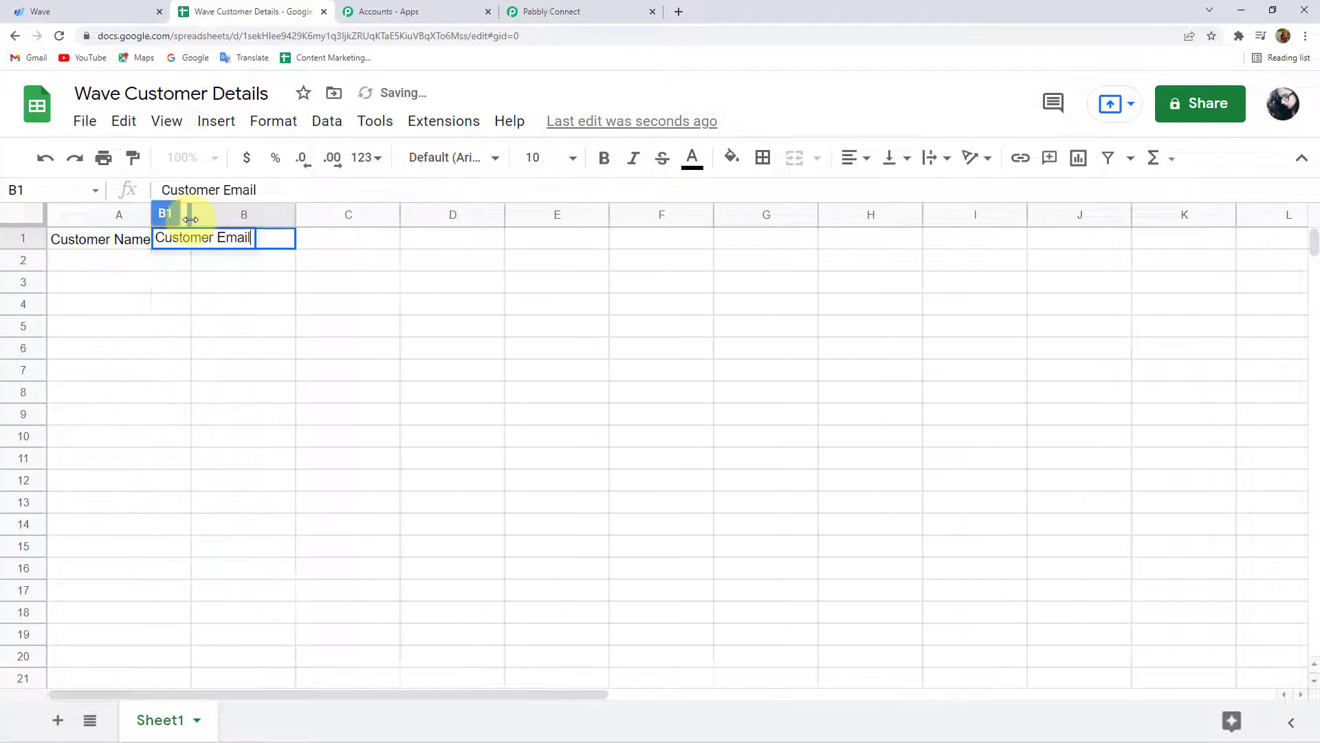
left_click(303, 218)
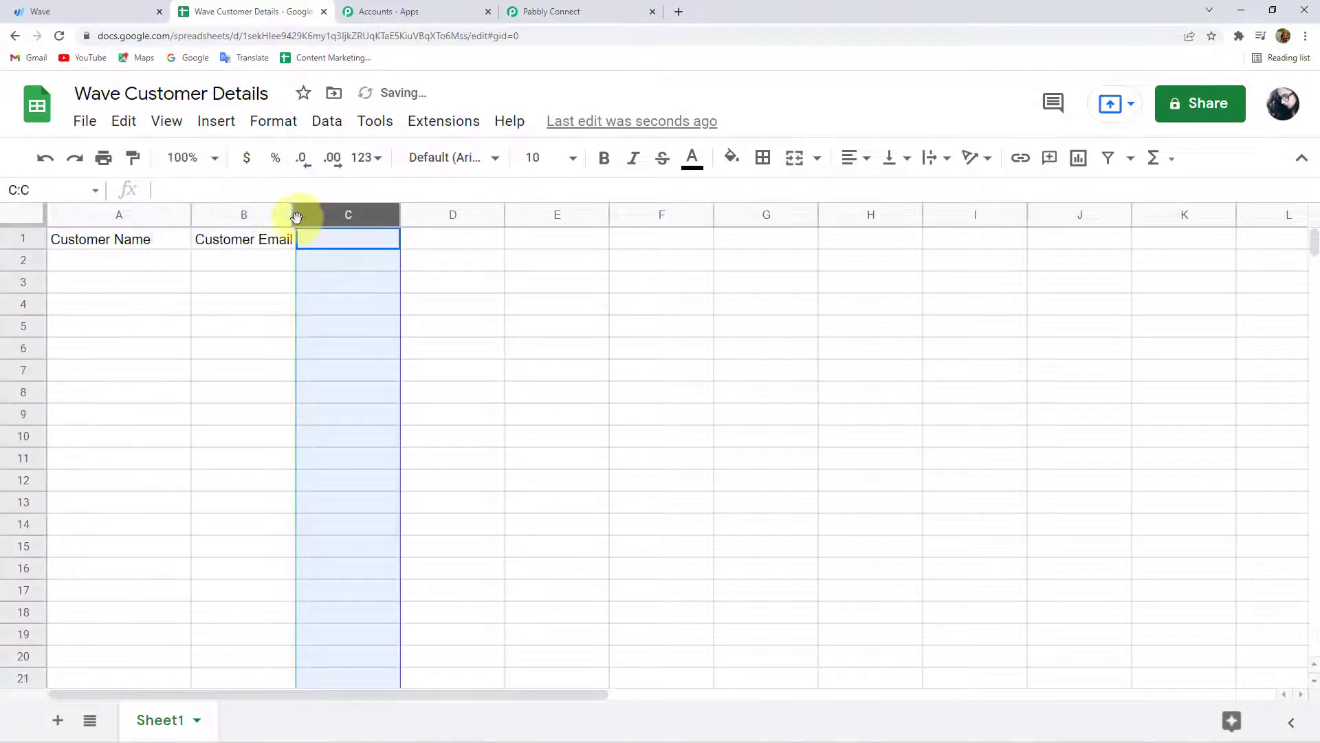
left_click_drag(295, 219, 379, 219)
left_click(245, 280)
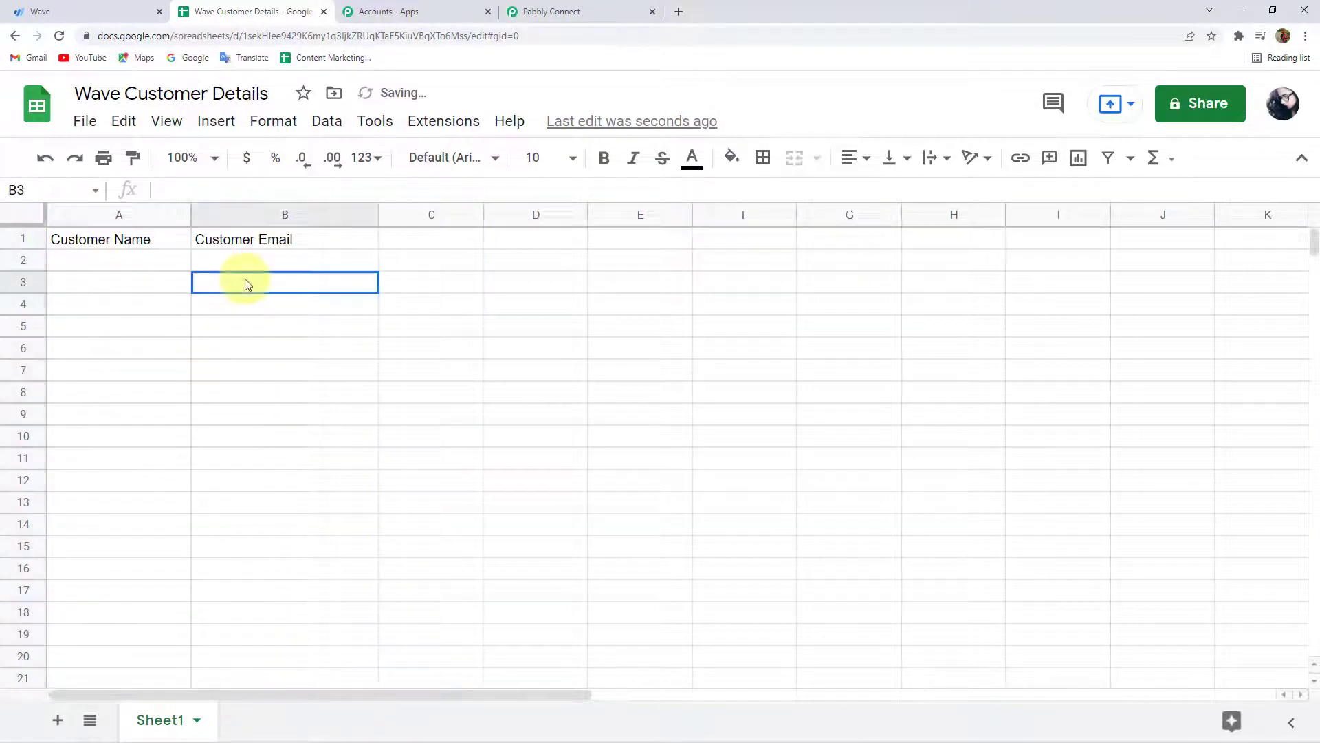
left_click_drag(192, 214, 213, 215)
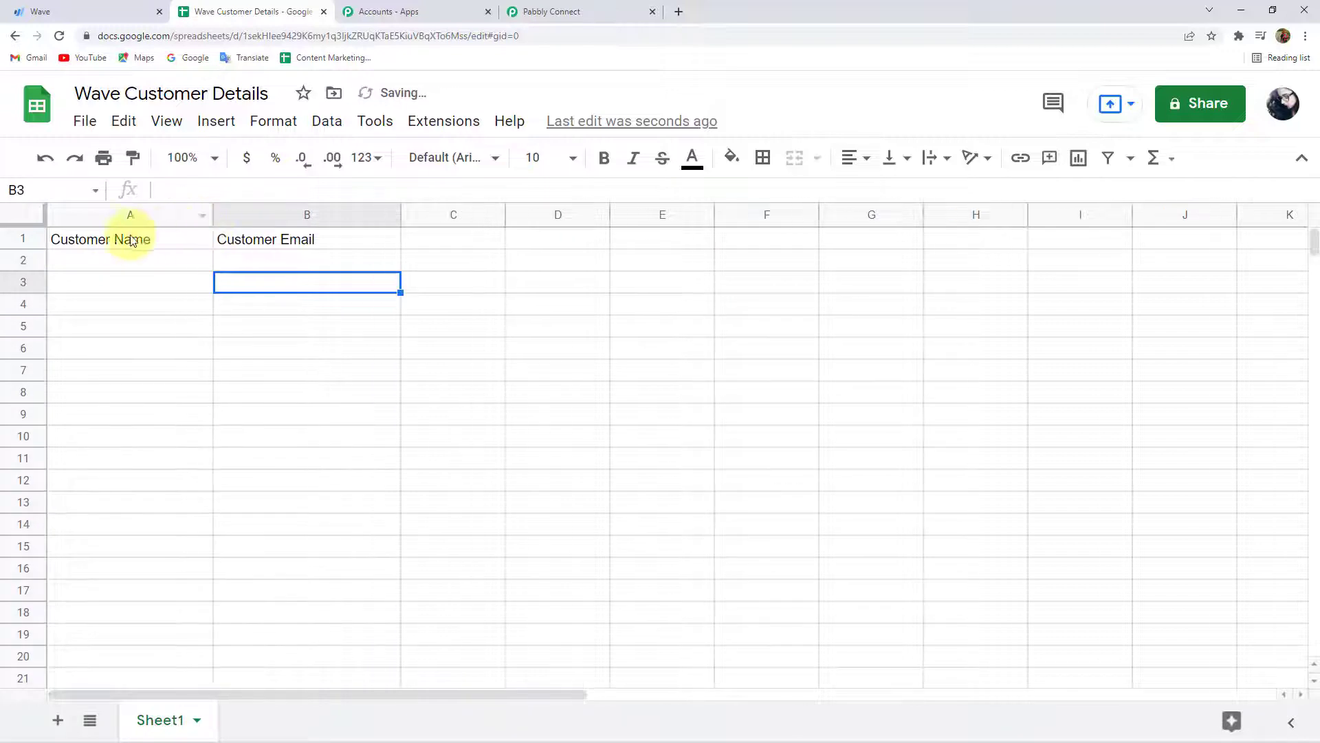
Make the A1:B1 headers bold and centred, then return to the Pabbly Connect workflow.
left_click_drag(130, 237, 294, 246)
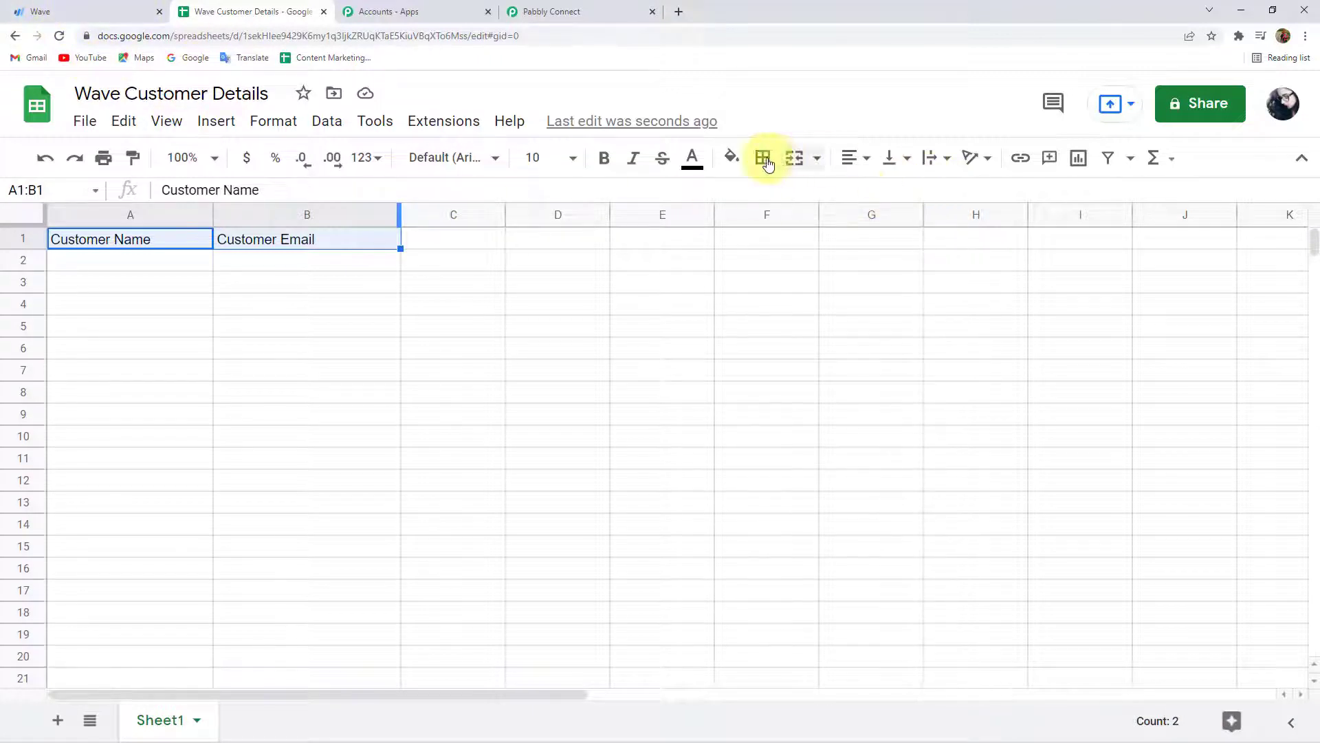
left_click(603, 157)
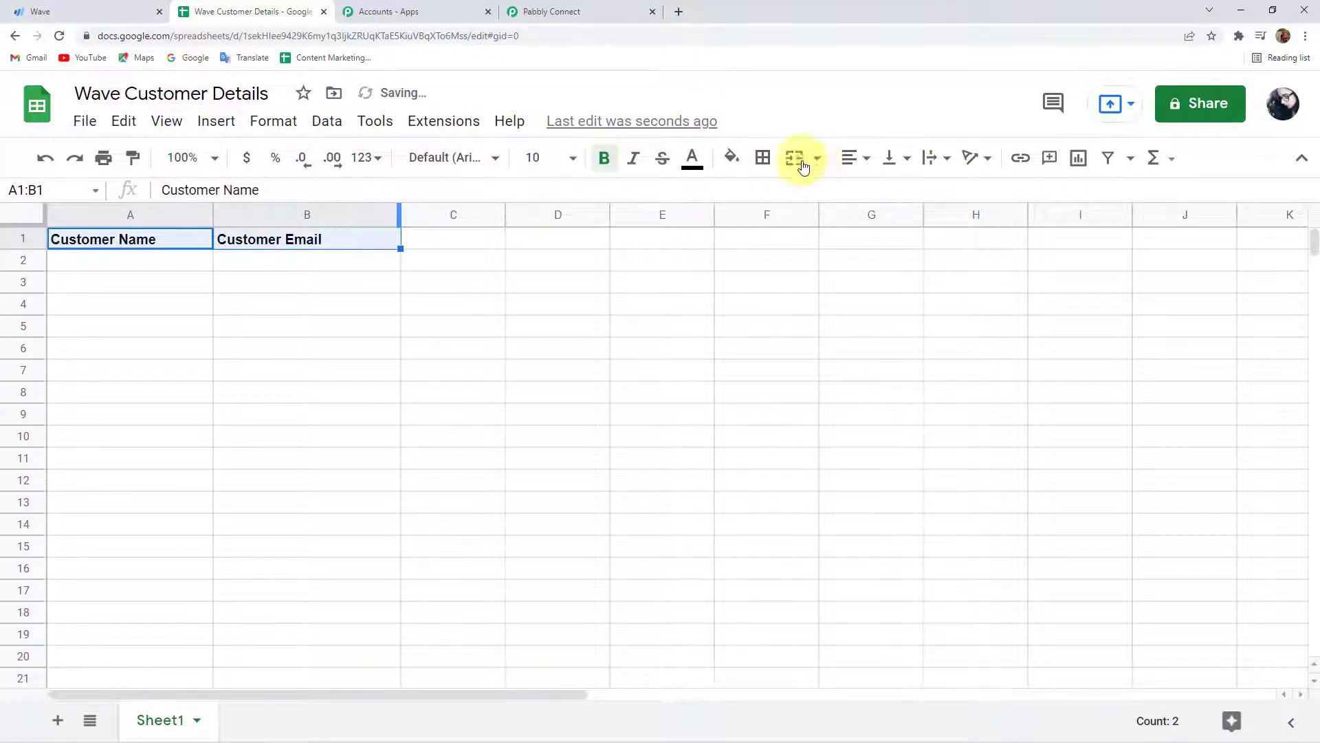
left_click(849, 158)
left_click(885, 196)
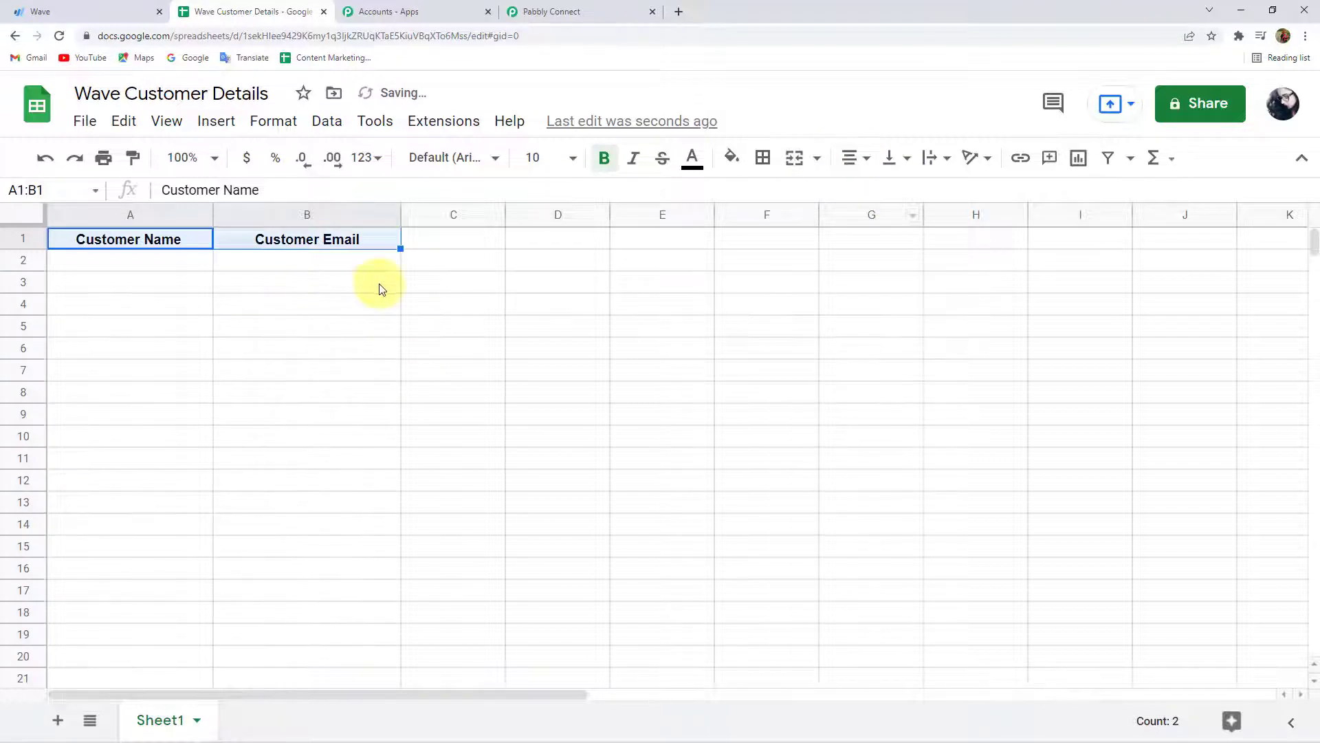
left_click(231, 287)
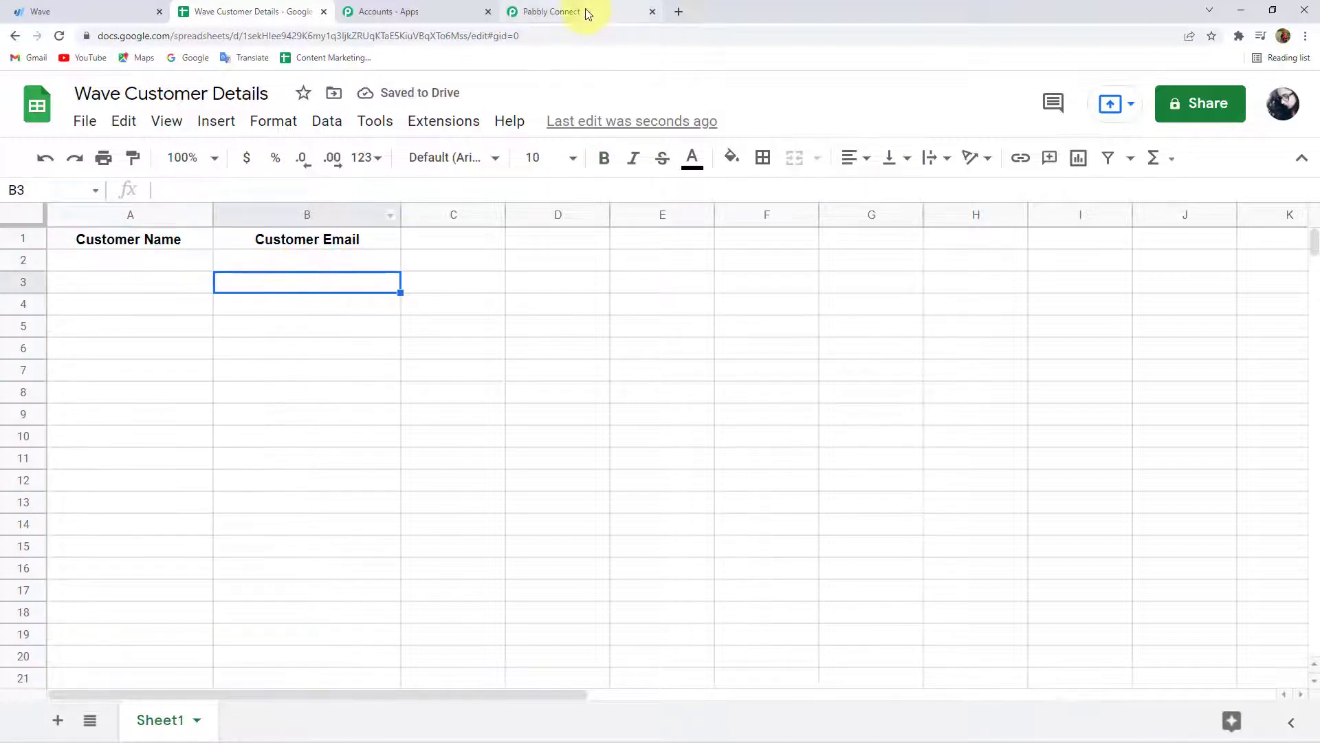
left_click(586, 12)
Refresh the spreadsheet list and target Wave Customer Details, Sheet1, then view that spreadsheet.
left_click(397, 303)
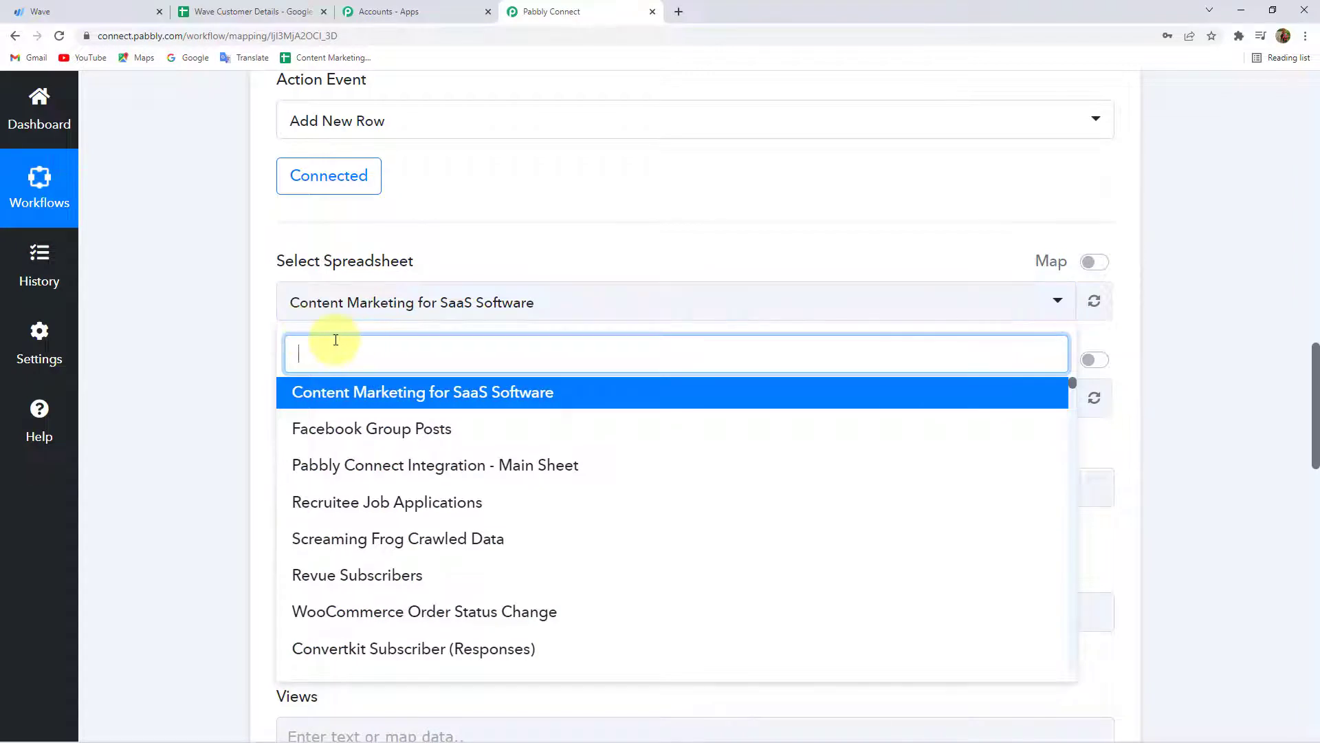
type("Wave")
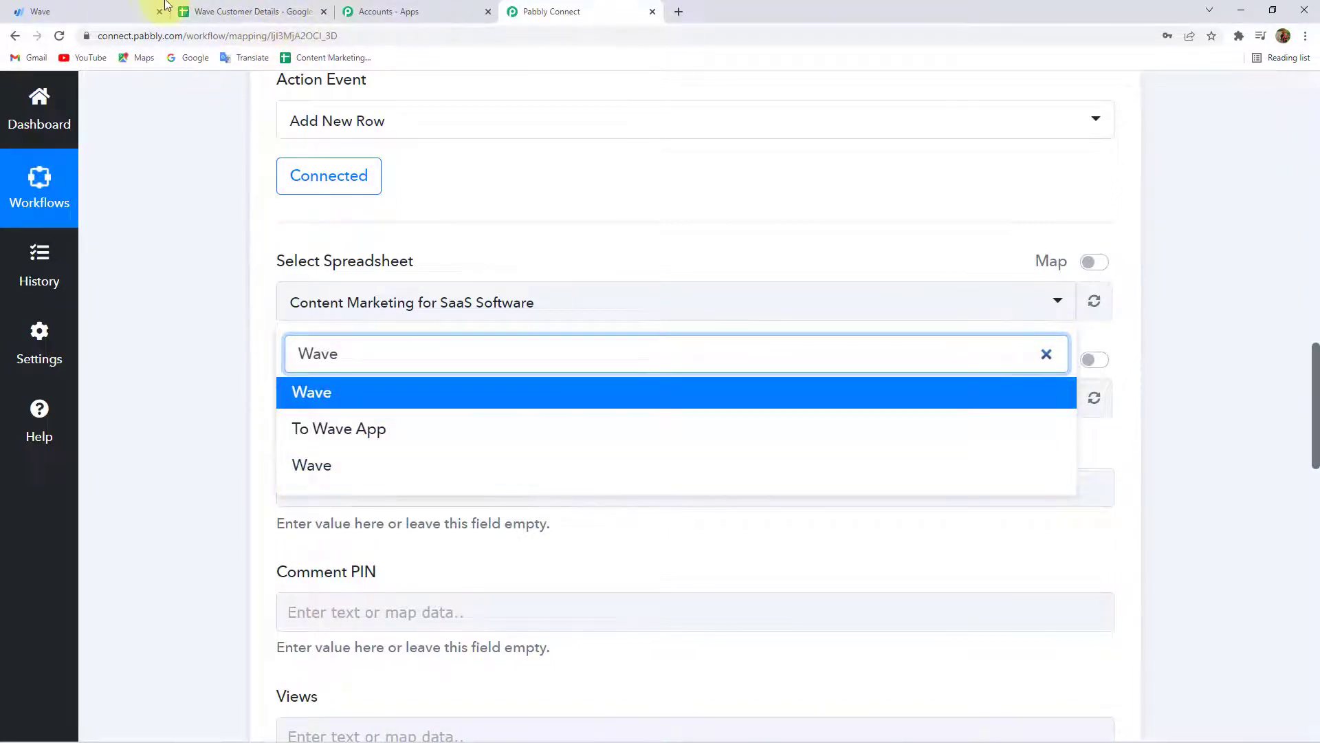
left_click(1046, 354)
left_click(1094, 301)
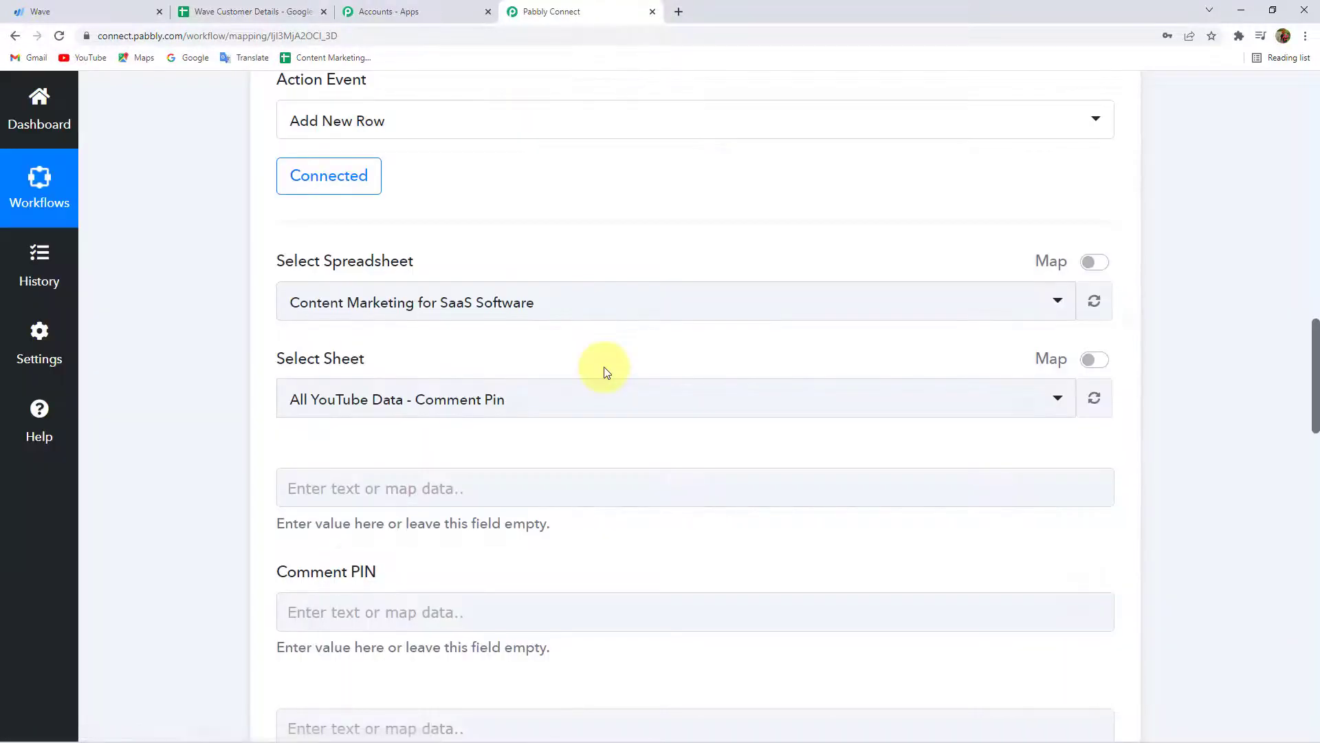
left_click(423, 311)
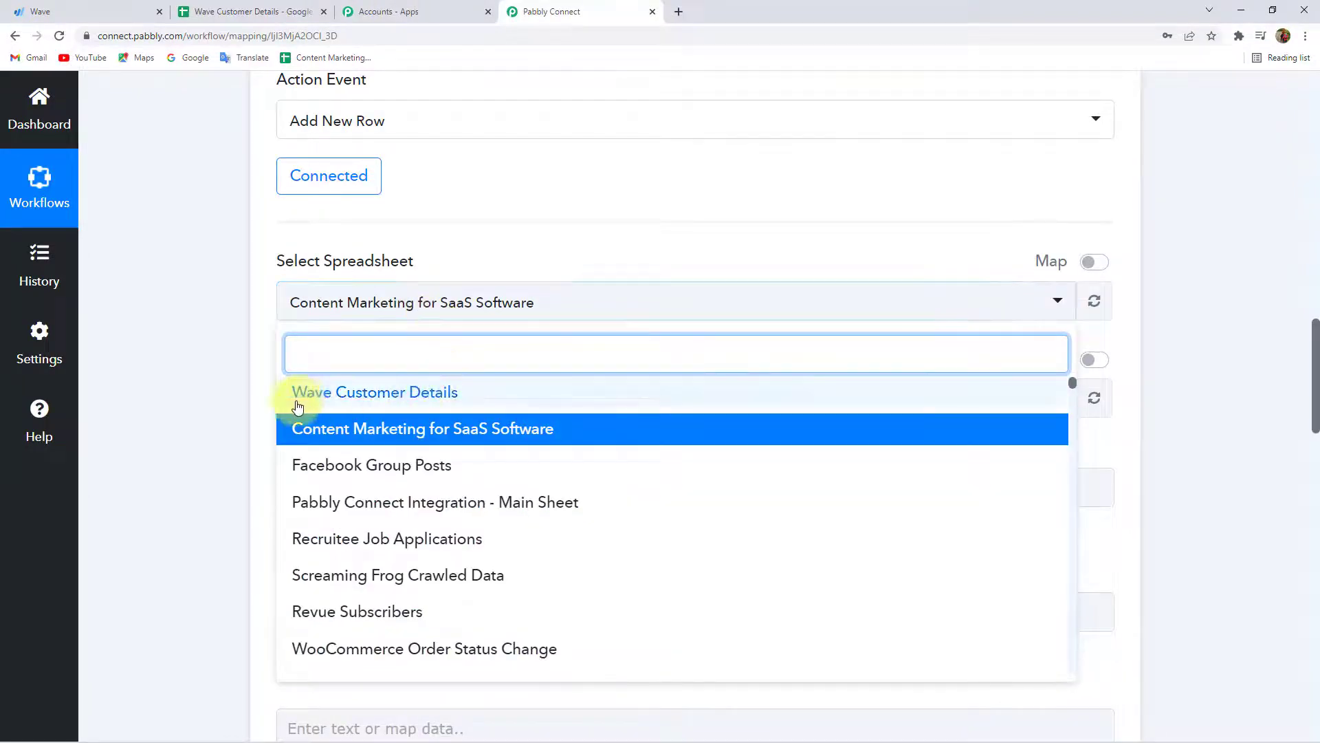
left_click(410, 393)
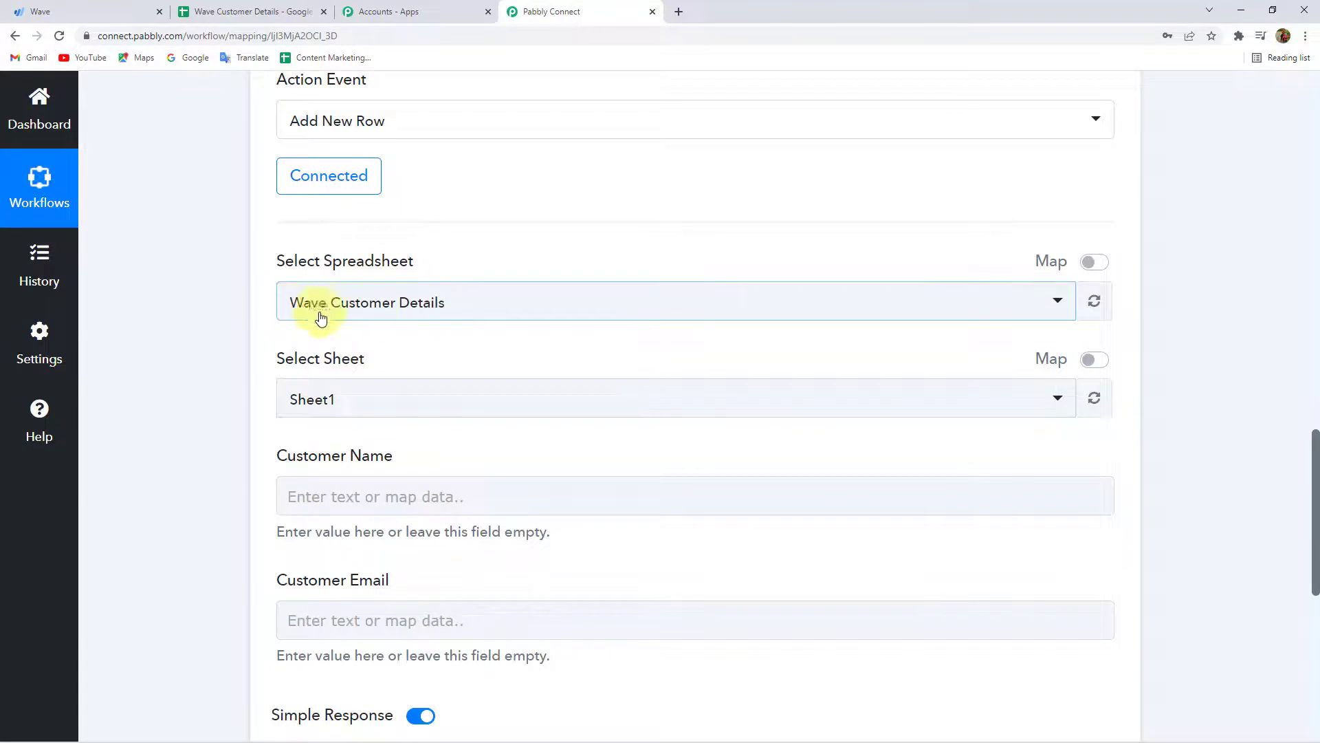
left_click(206, 11)
left_click(208, 370)
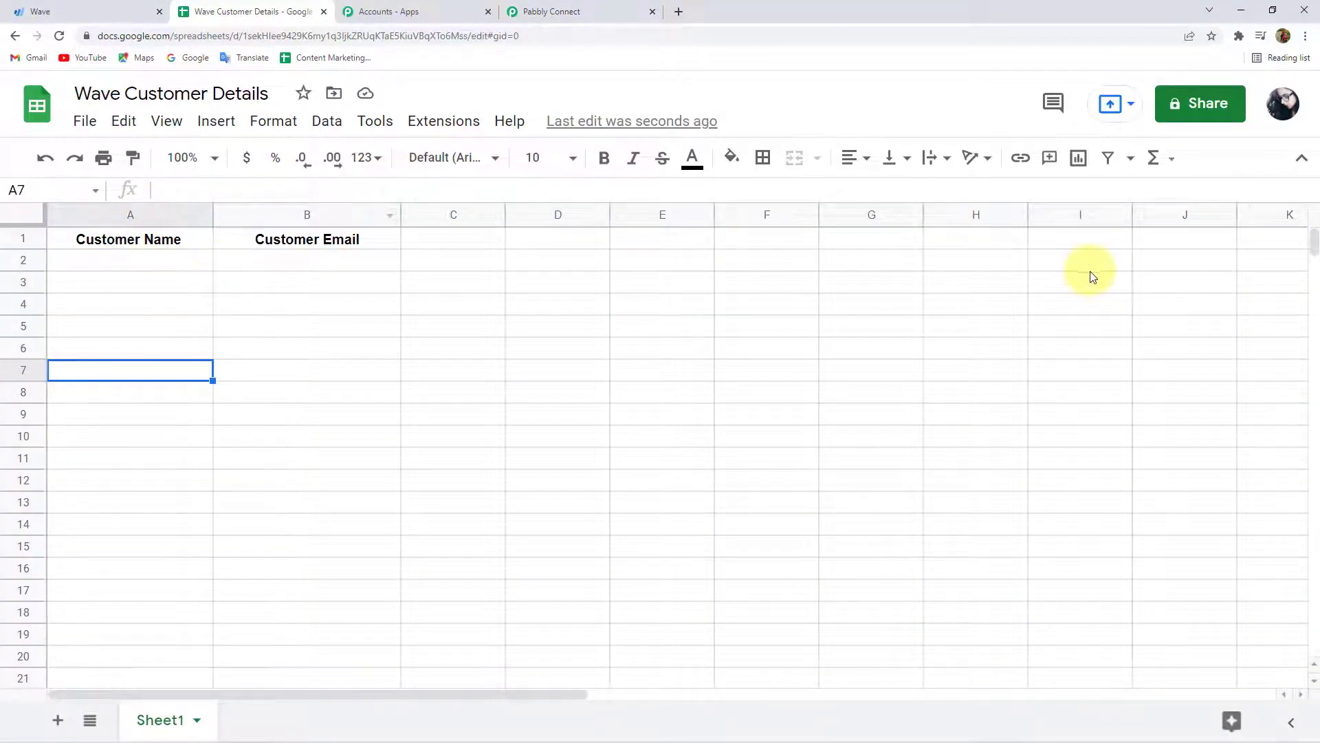
Compare the Customer Name mapping field with the empty cells A2 and B2 in the spreadsheet.
left_click(557, 11)
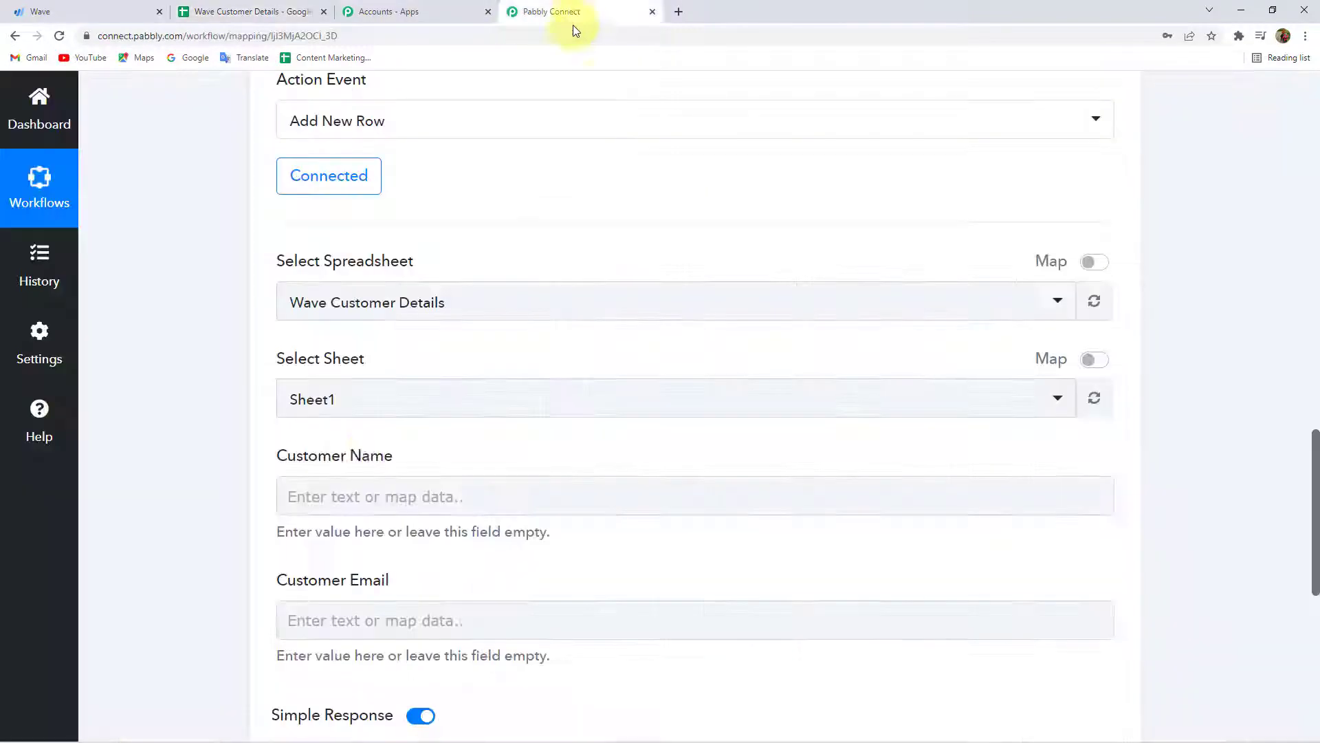
scroll(168, 364, "down", 3)
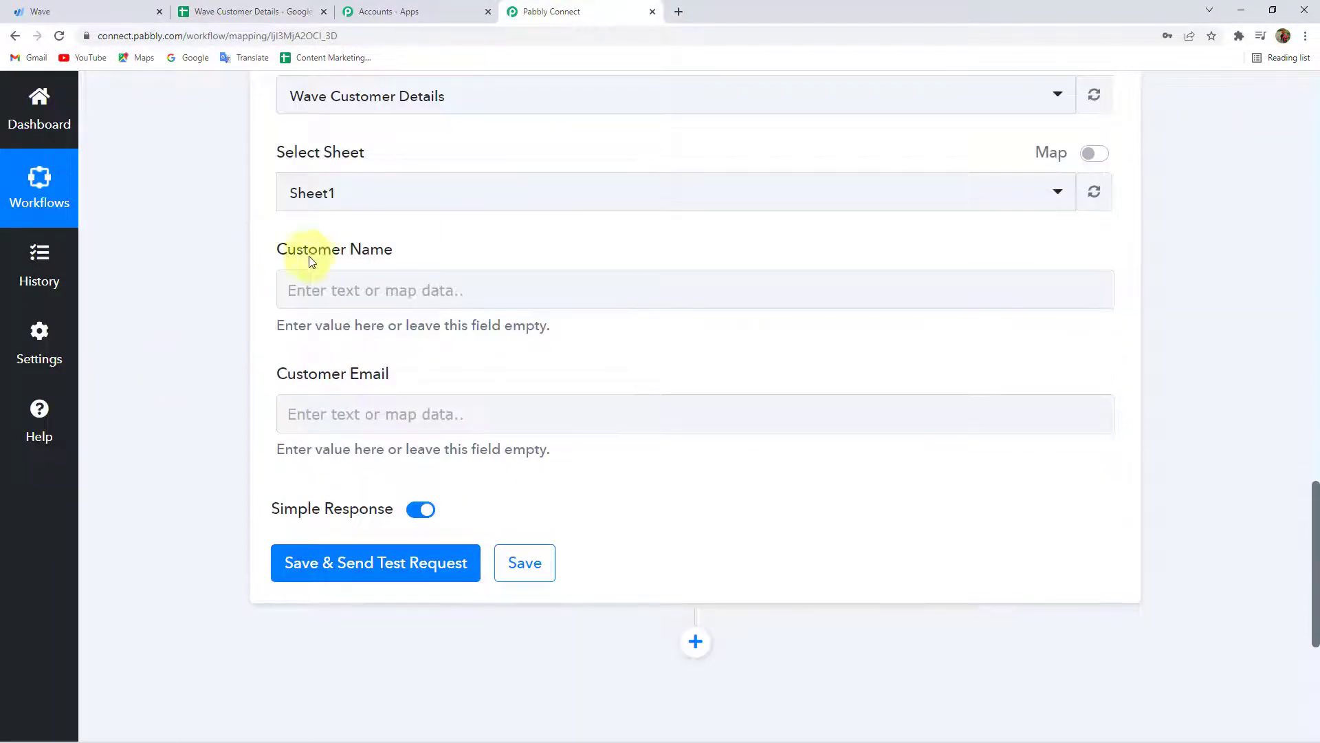
triple_click(309, 374)
left_click(248, 11)
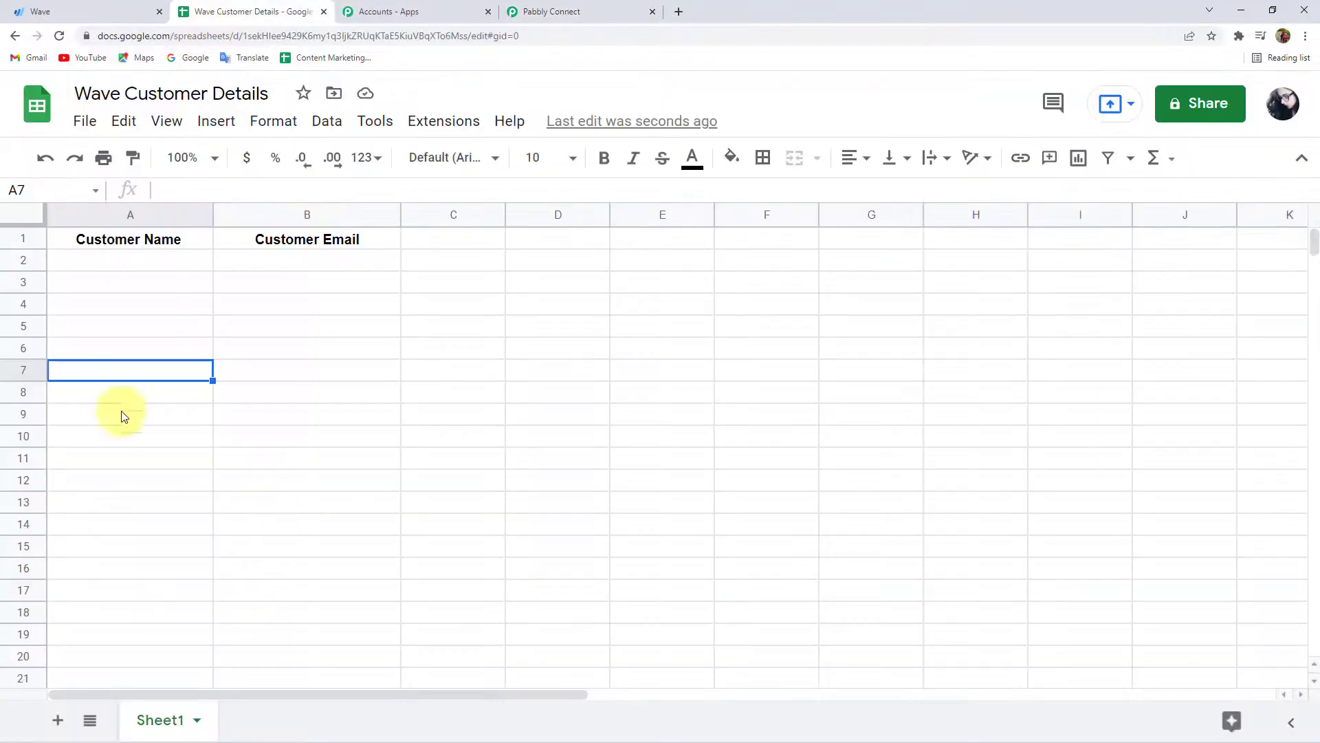
left_click(307, 263)
left_click(142, 259)
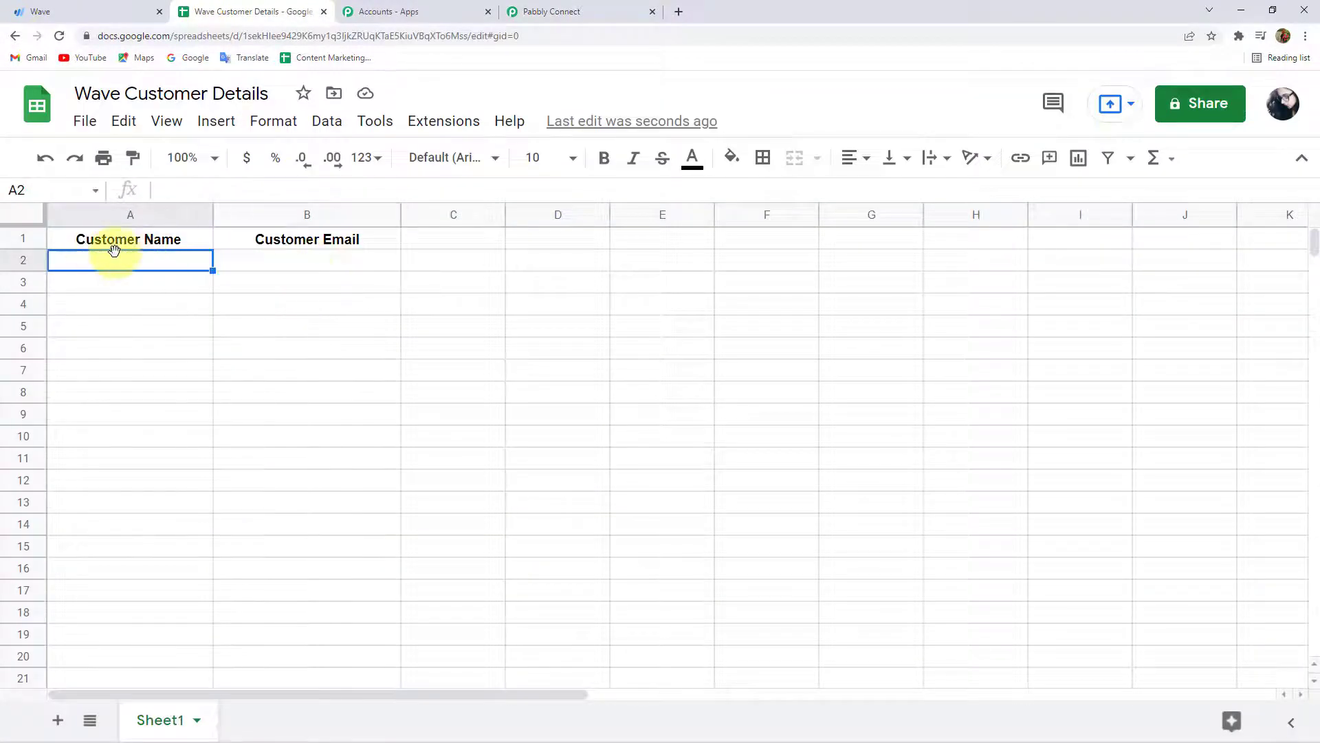
left_click(338, 254)
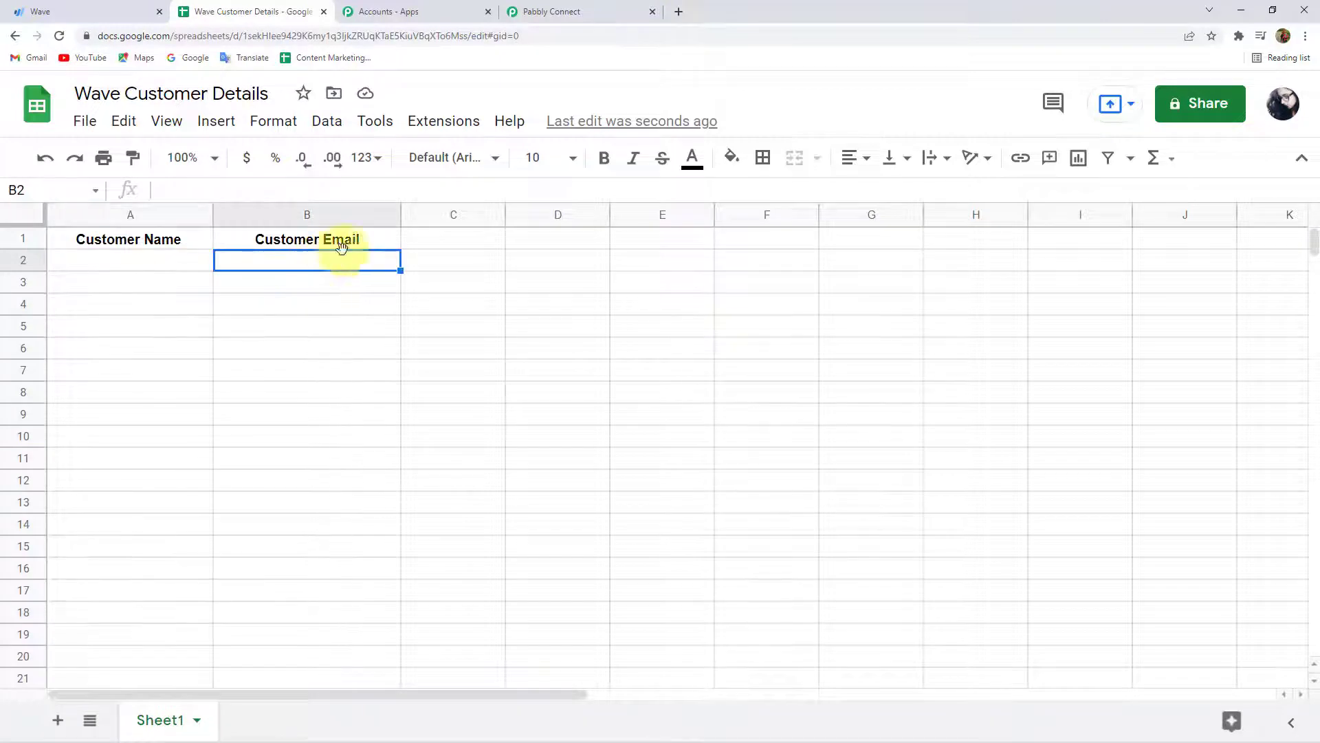
left_click(595, 7)
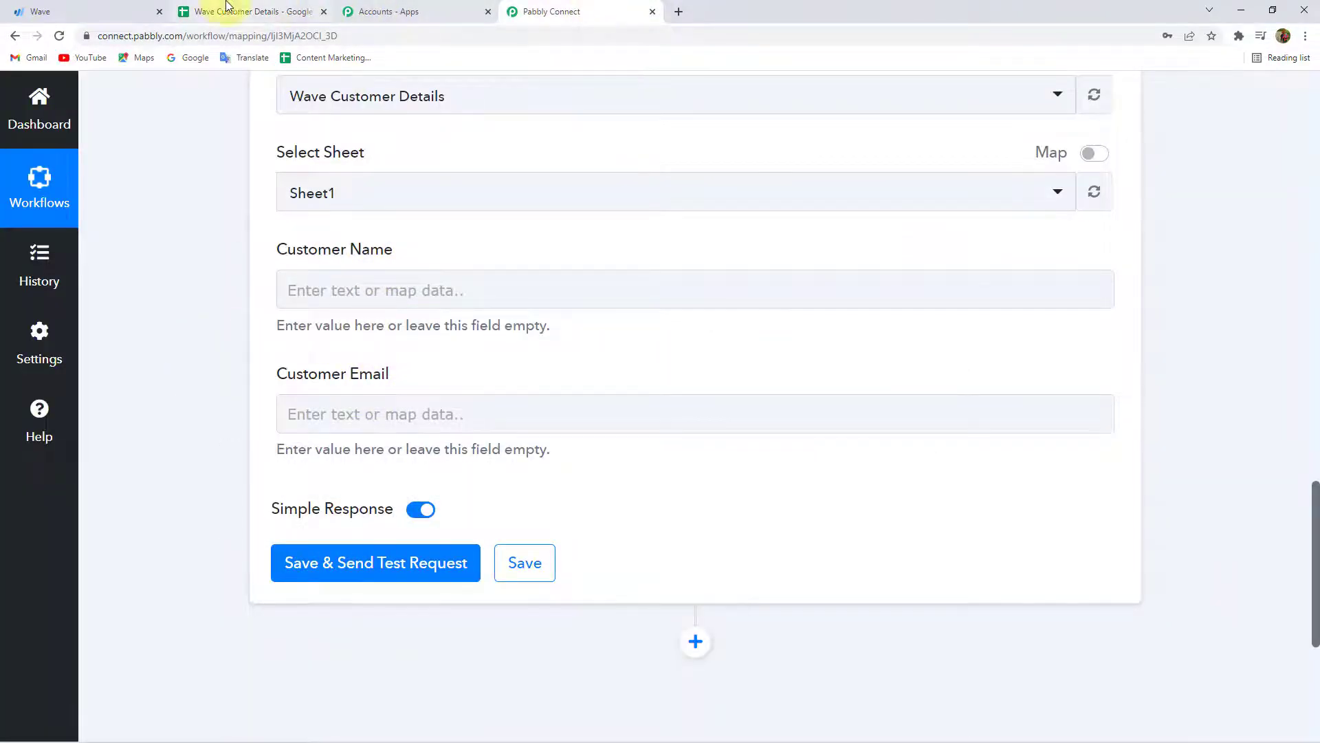
left_click(227, 7)
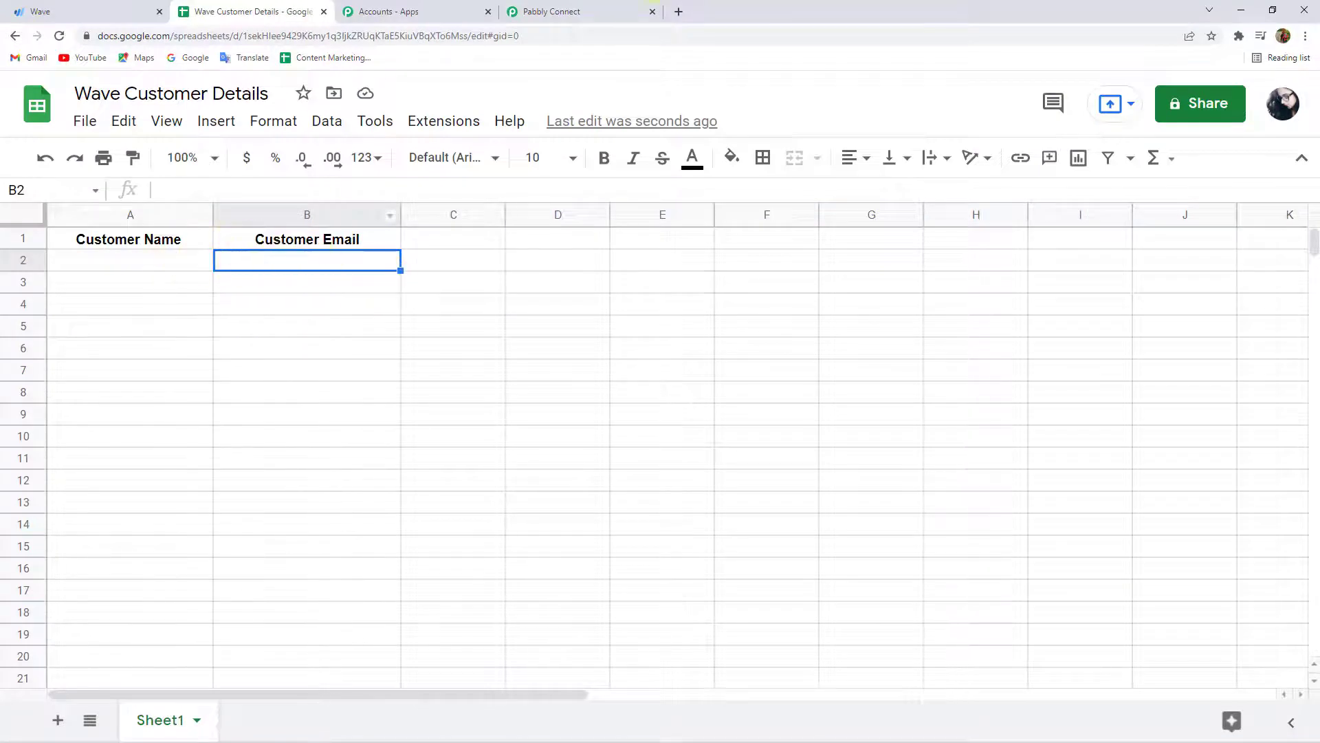
left_click(598, 10)
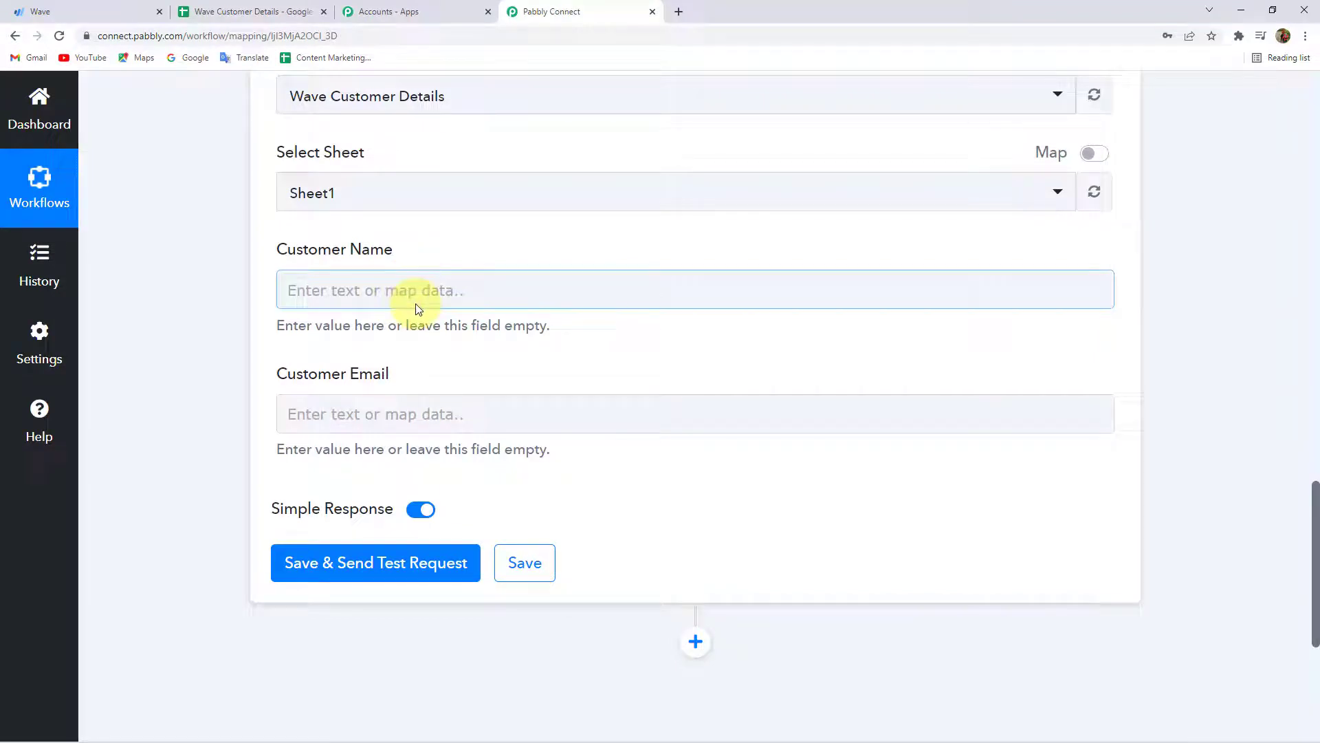
Map Wave New Customer's Node Name to Customer Name and Node Email to Customer Email.
left_click(384, 285)
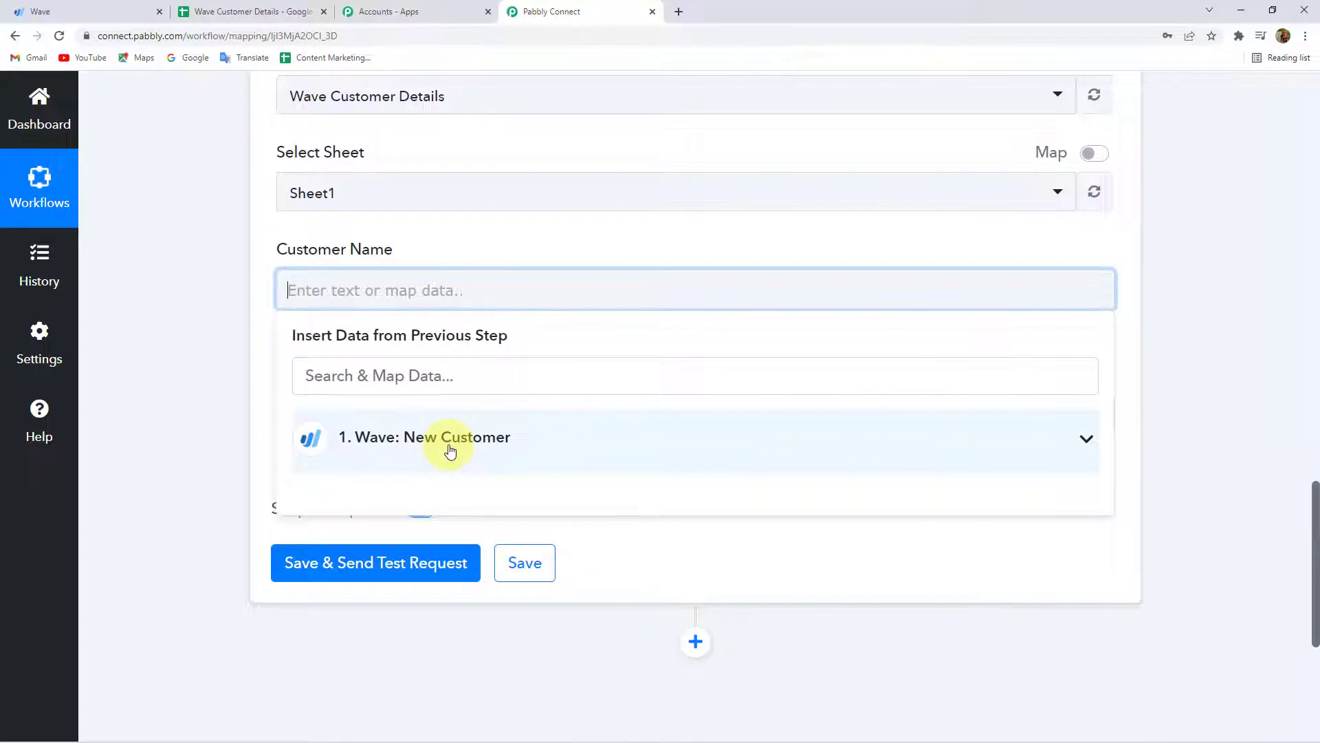
left_click(476, 444)
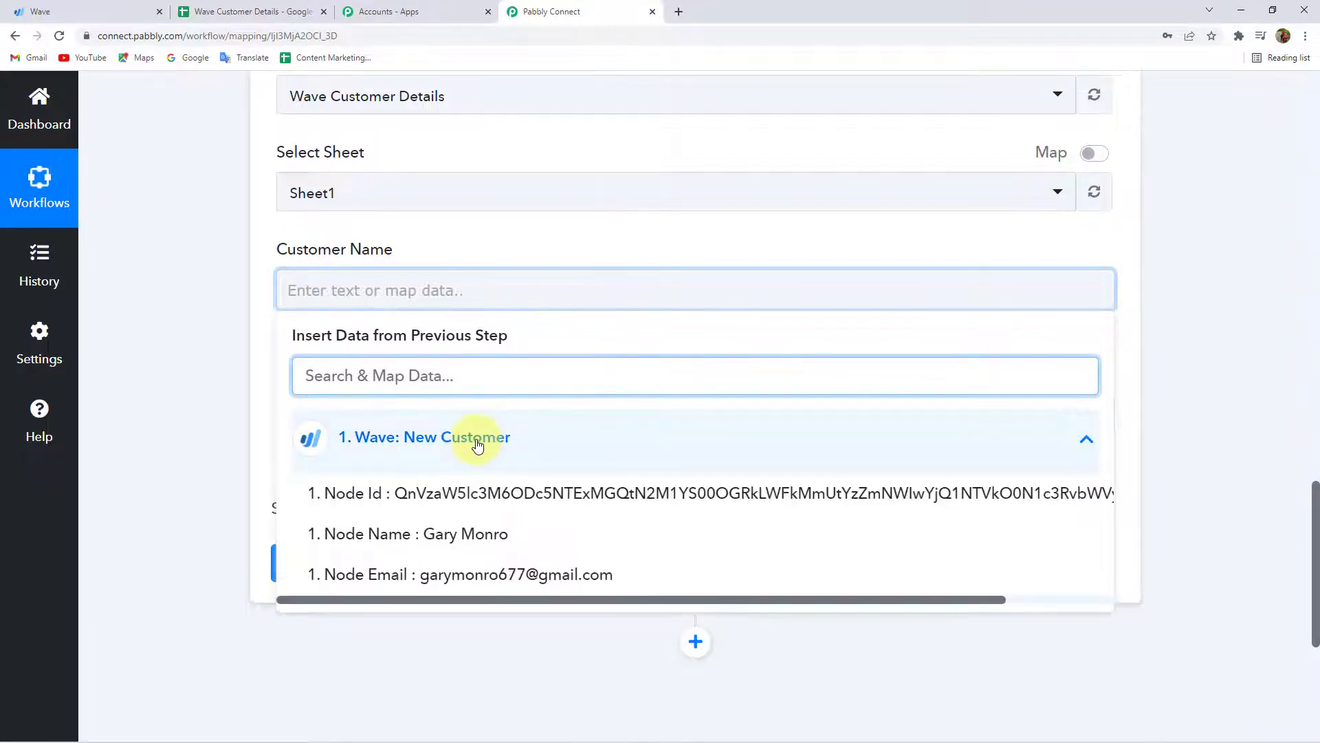
left_click(466, 535)
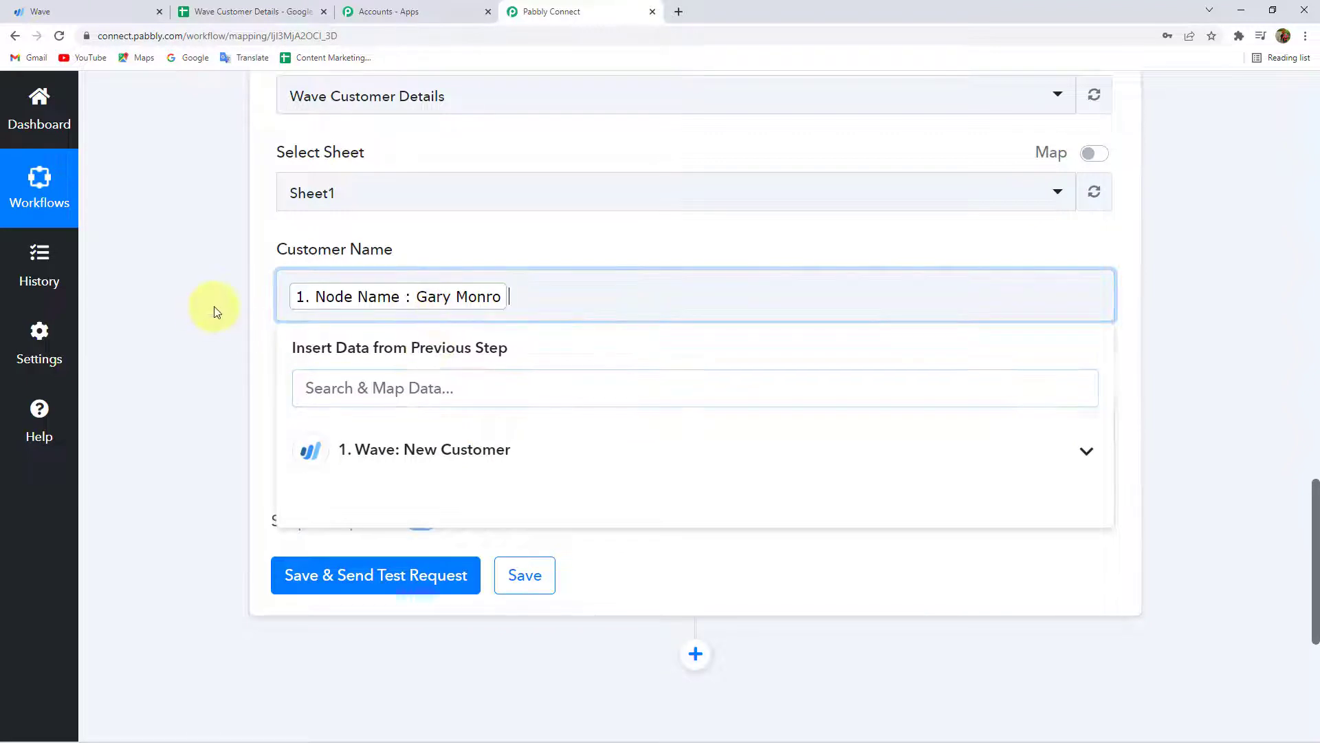
left_click(231, 336)
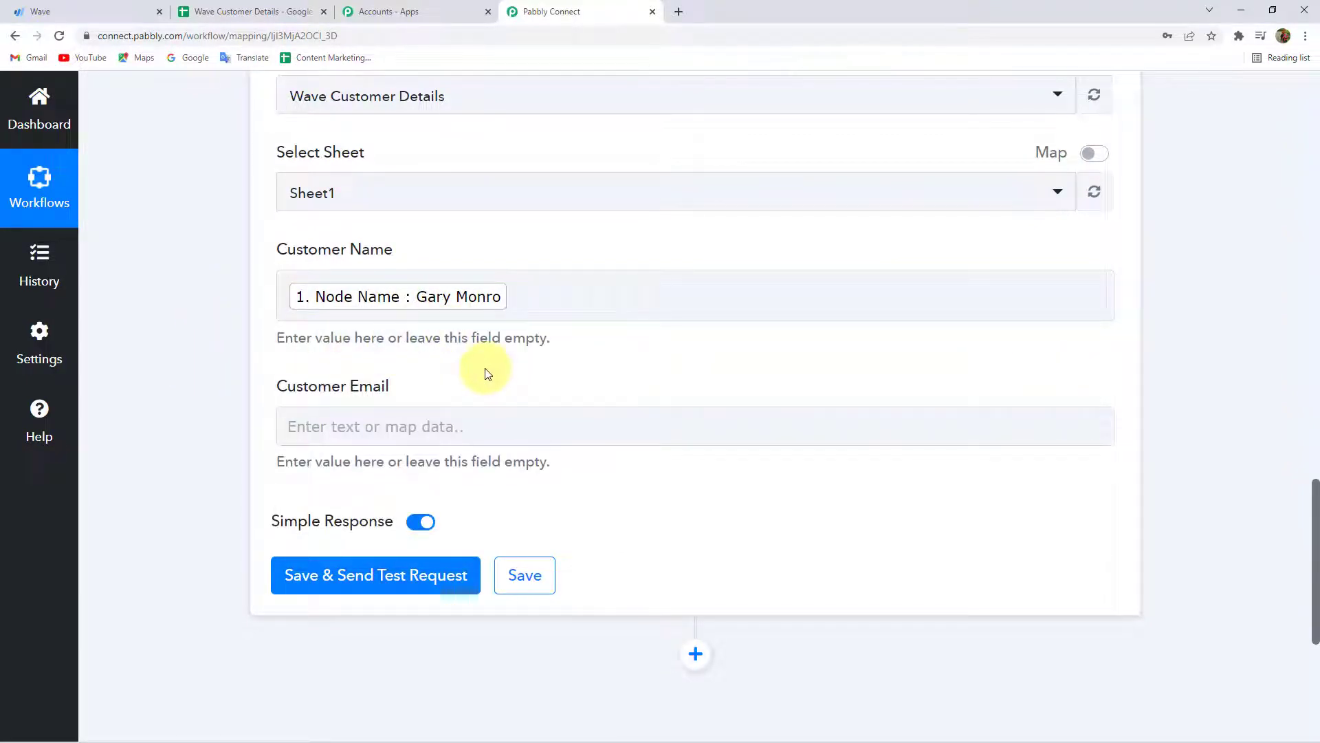
left_click(364, 423)
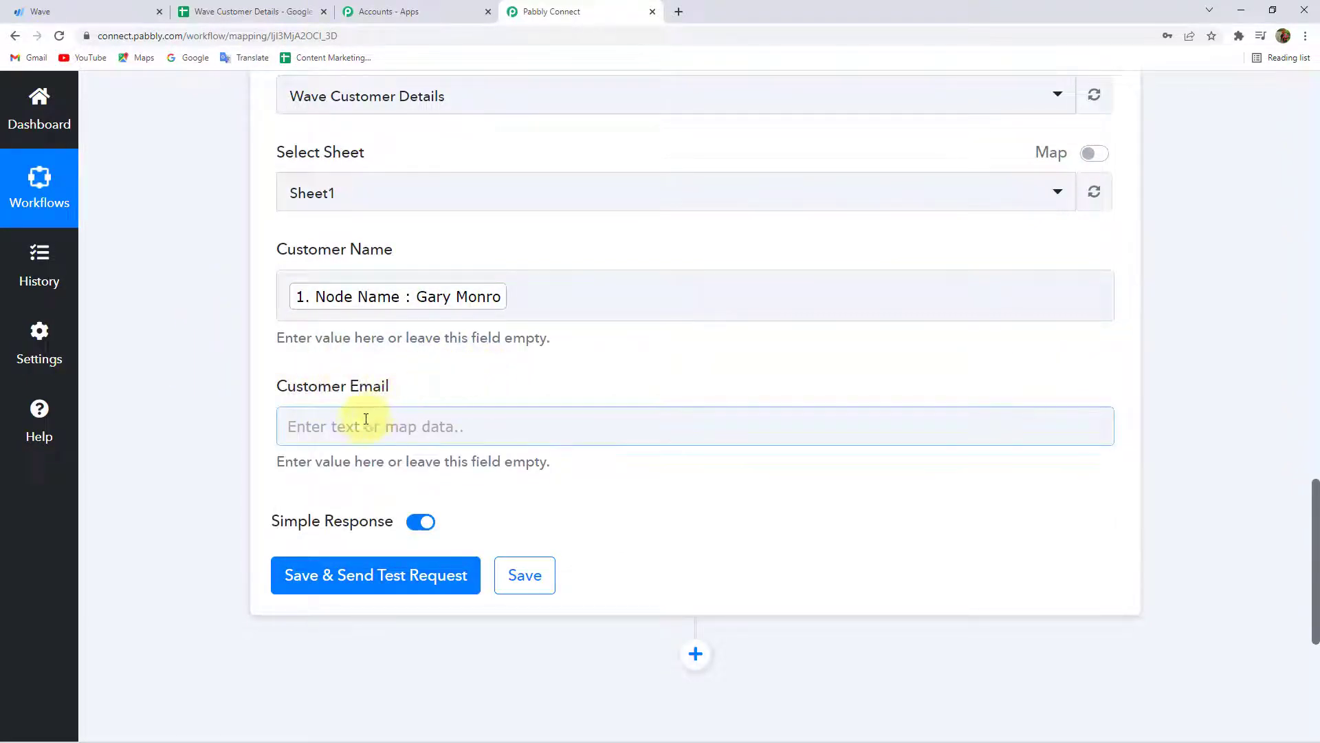
left_click(429, 428)
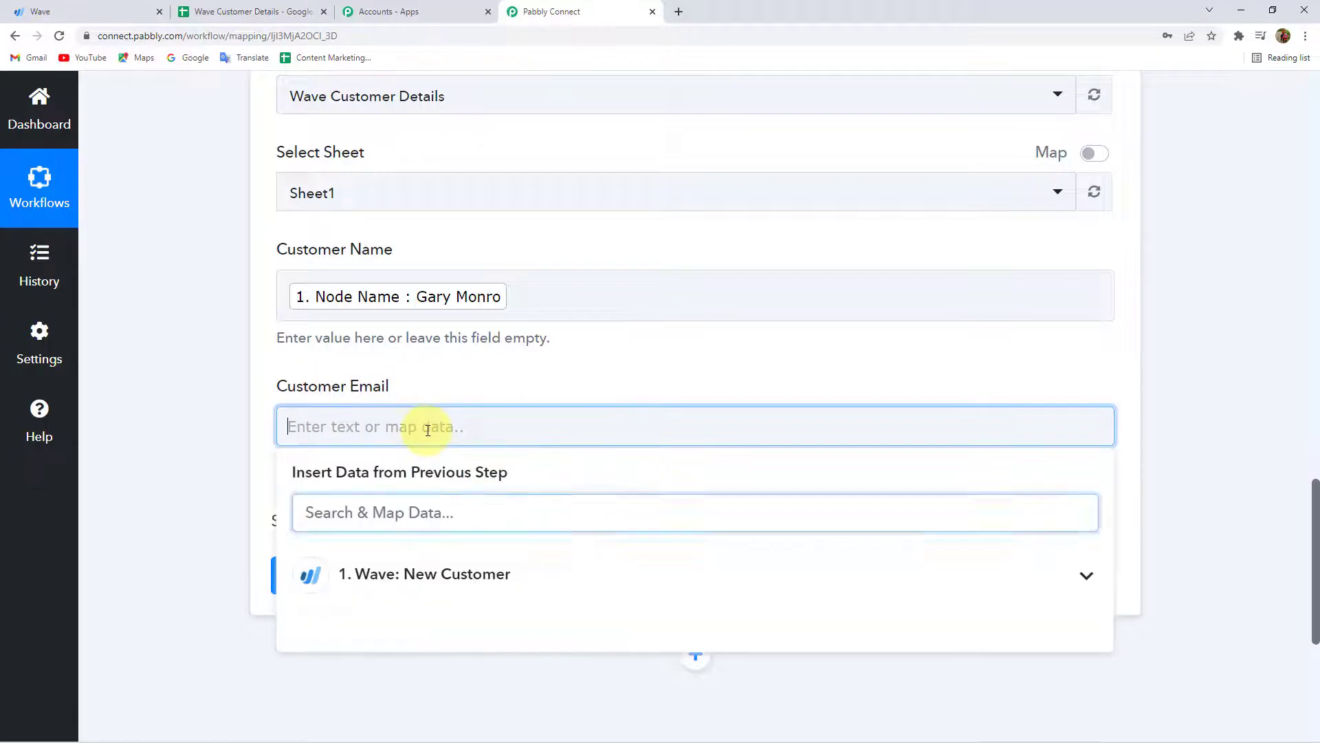
left_click(390, 576)
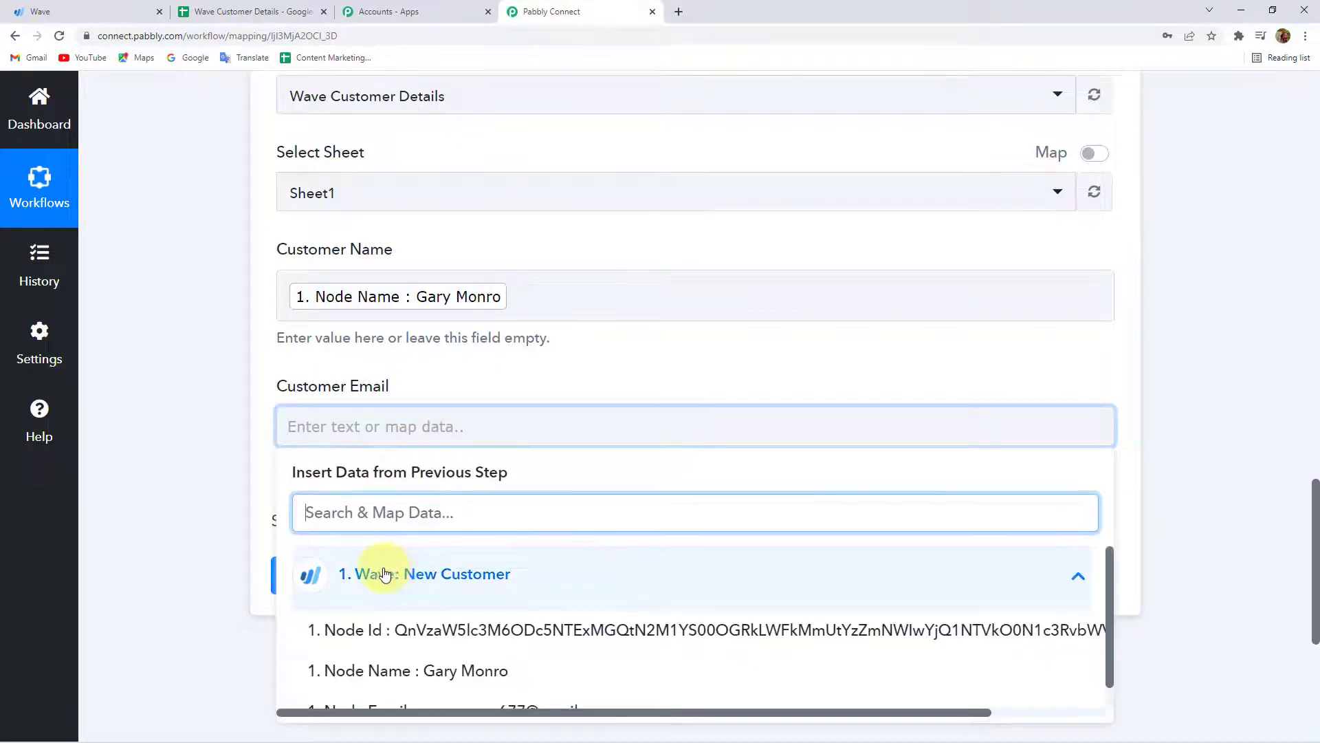
scroll(201, 509, "down", 2)
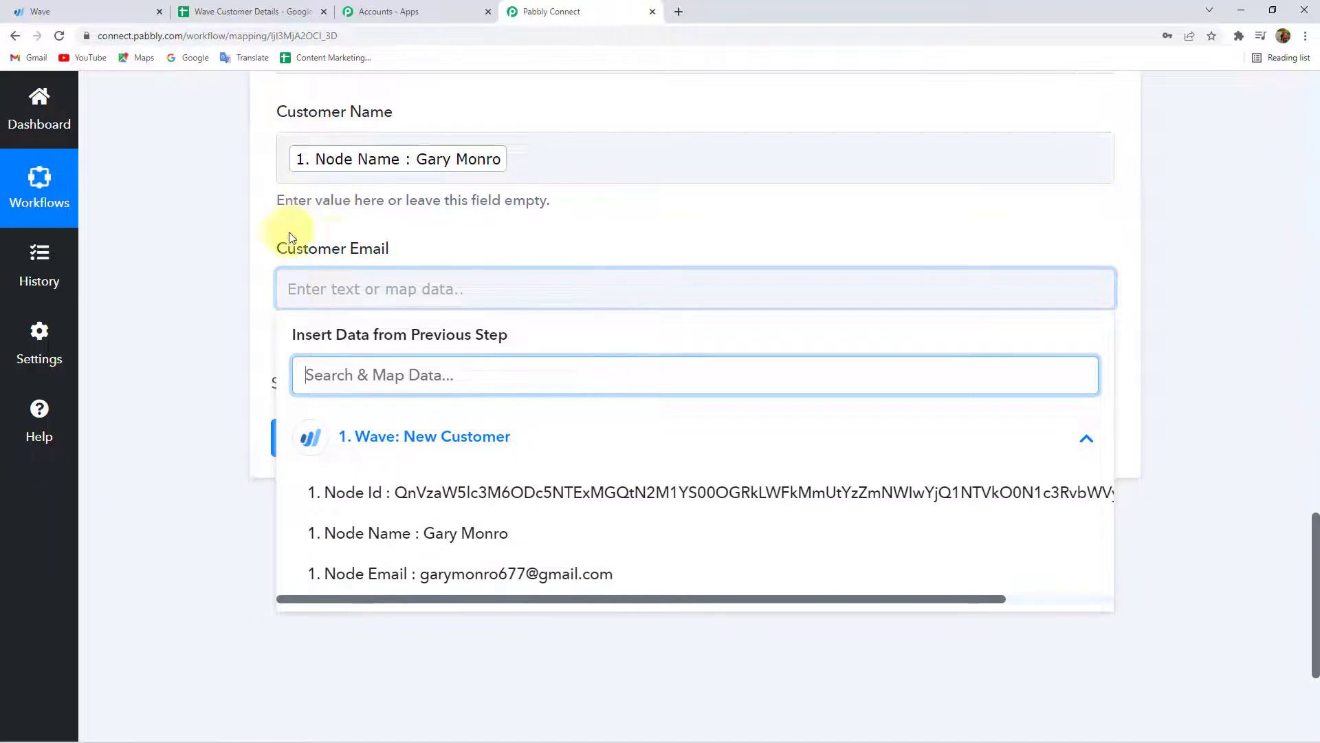
left_click(464, 577)
left_click(155, 264)
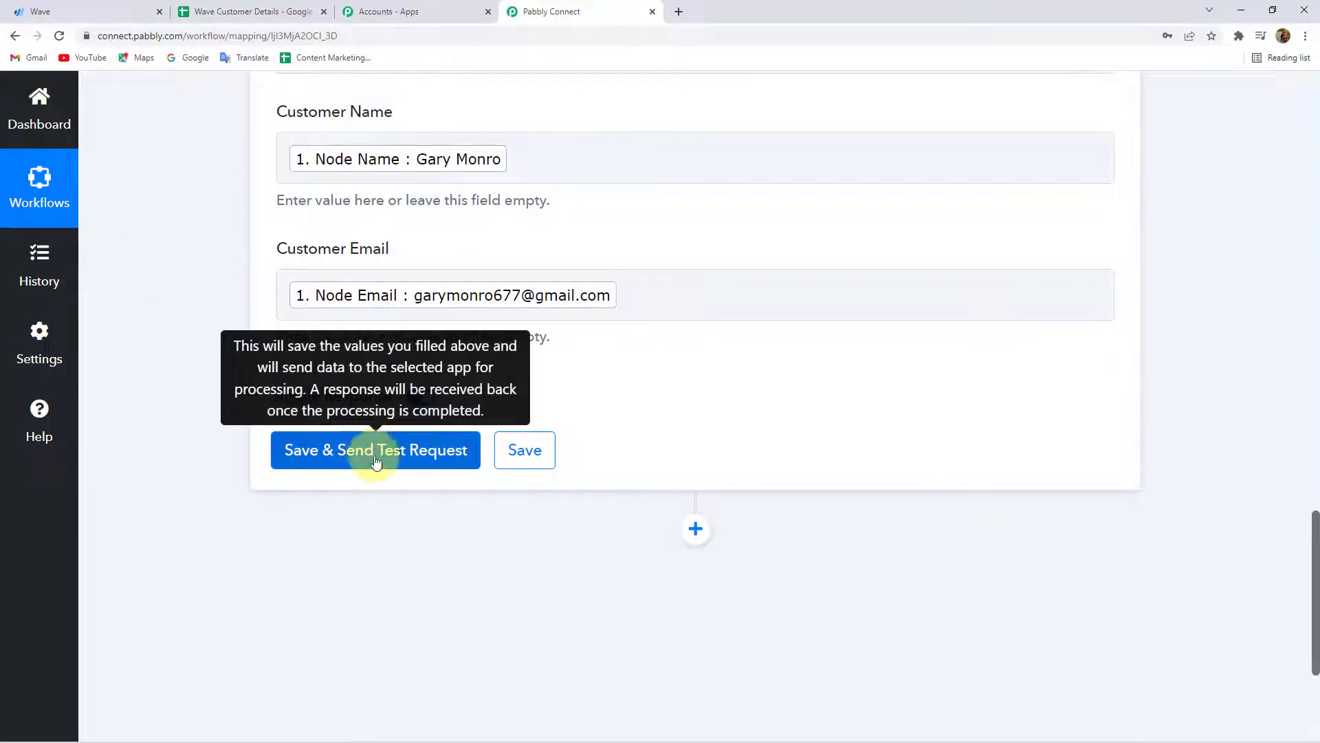
Show the Wave Customer Details sheet with its headers and empty row beneath.
left_click(38, 11)
left_click(237, 11)
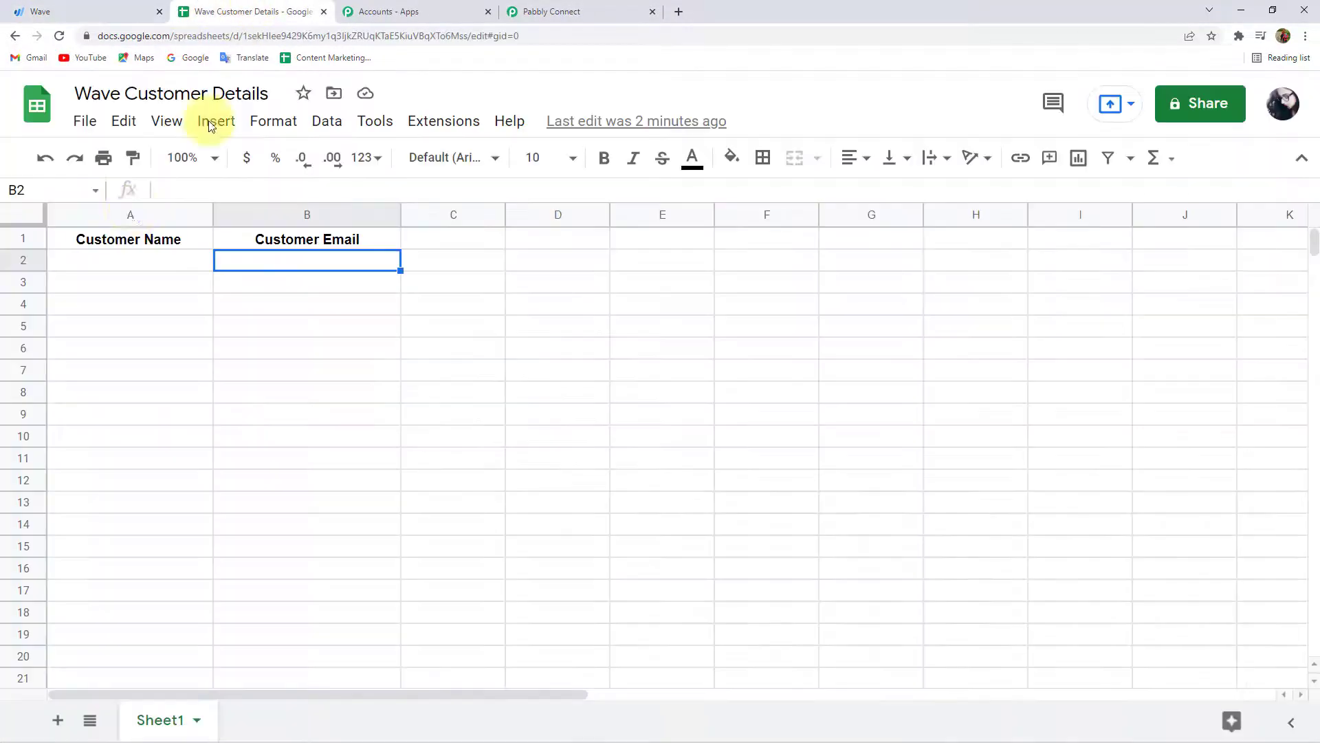
left_click_drag(82, 264, 218, 247)
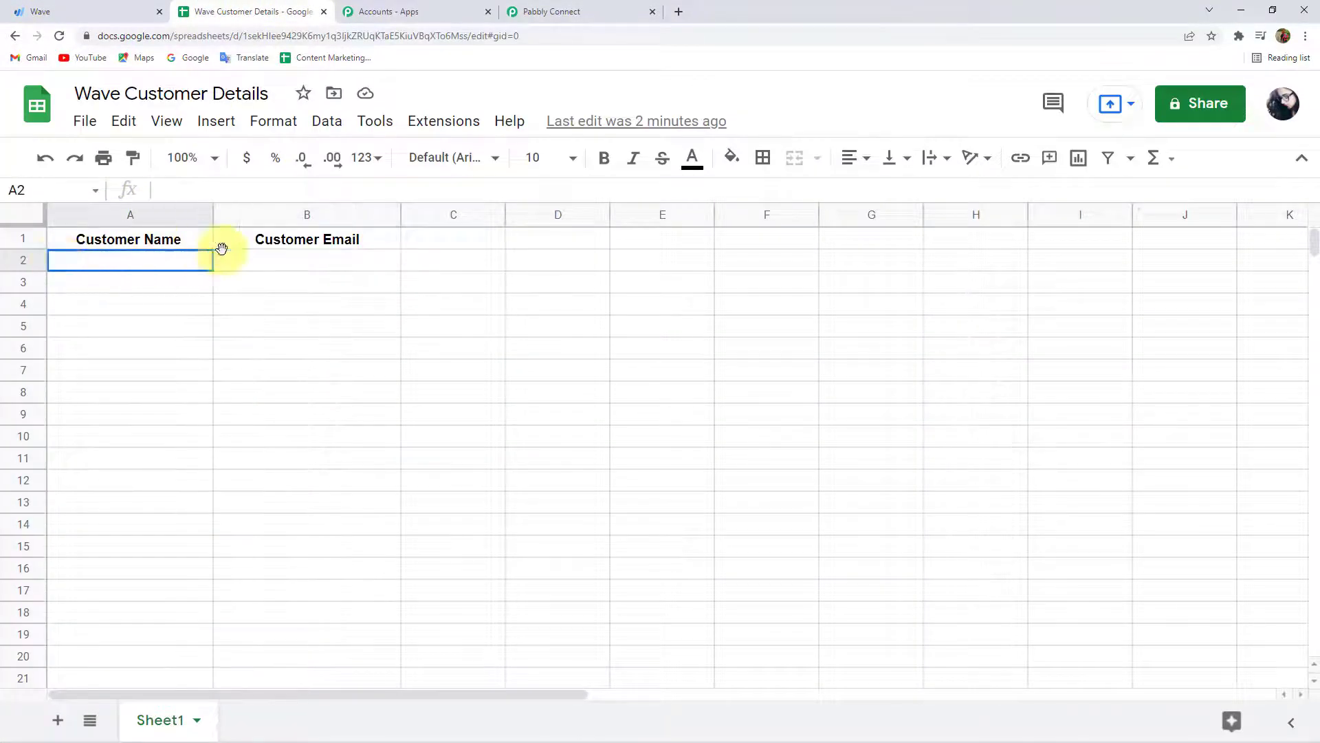
left_click(374, 265)
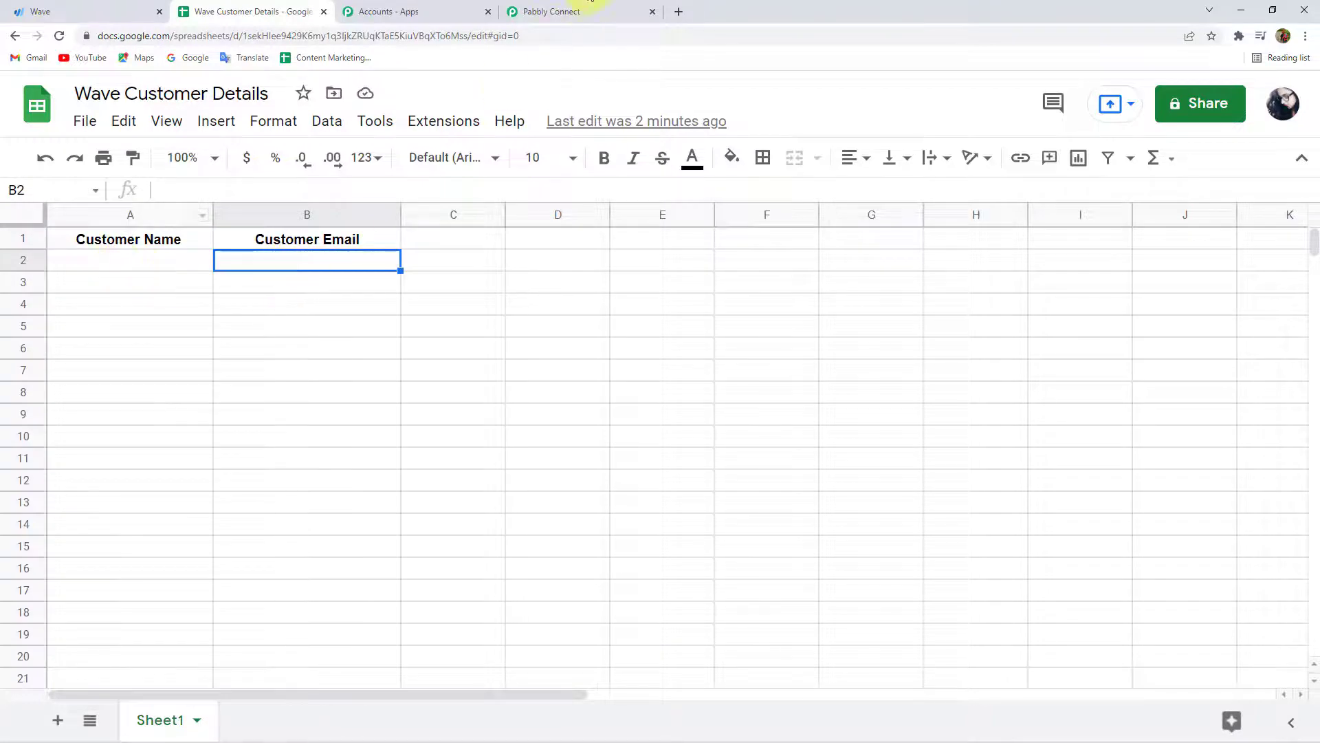
Save the Add New Row mapping and send a test row to Google Sheets.
left_click(581, 11)
left_click(361, 454)
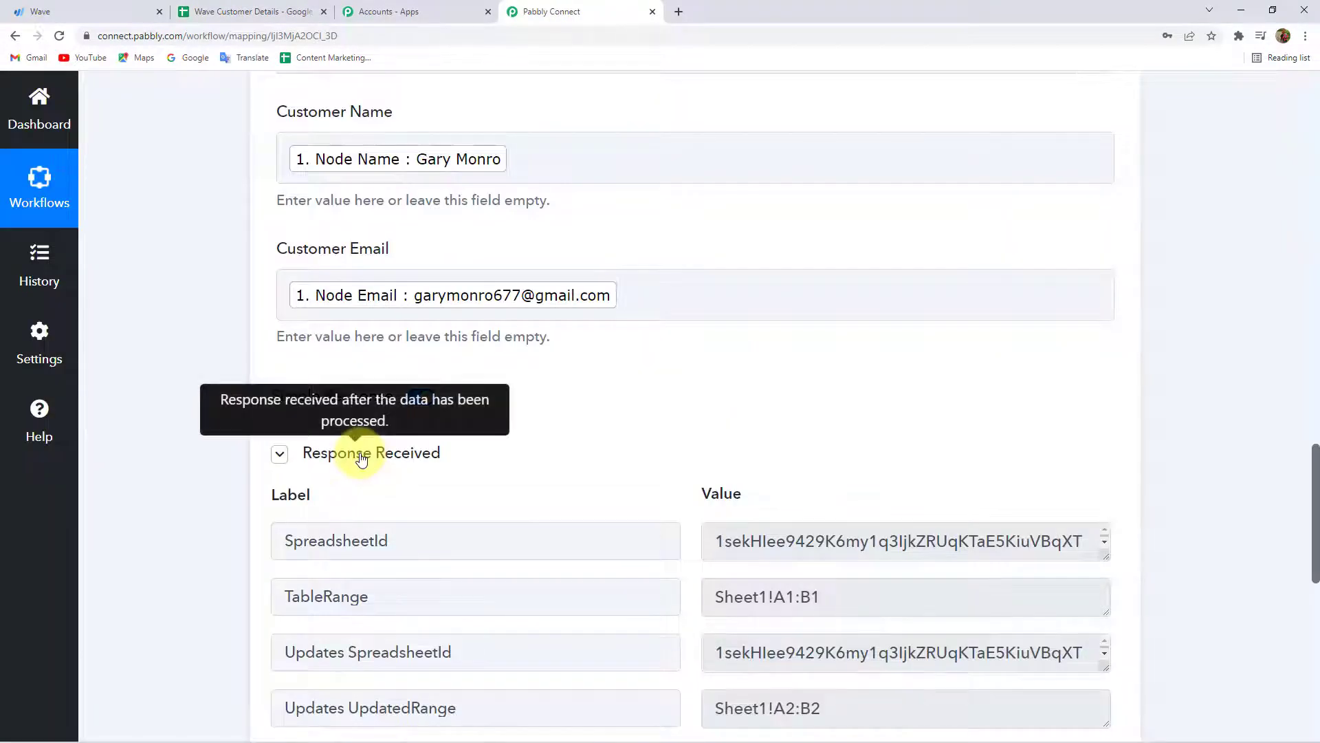
scroll(179, 328, "down", 5)
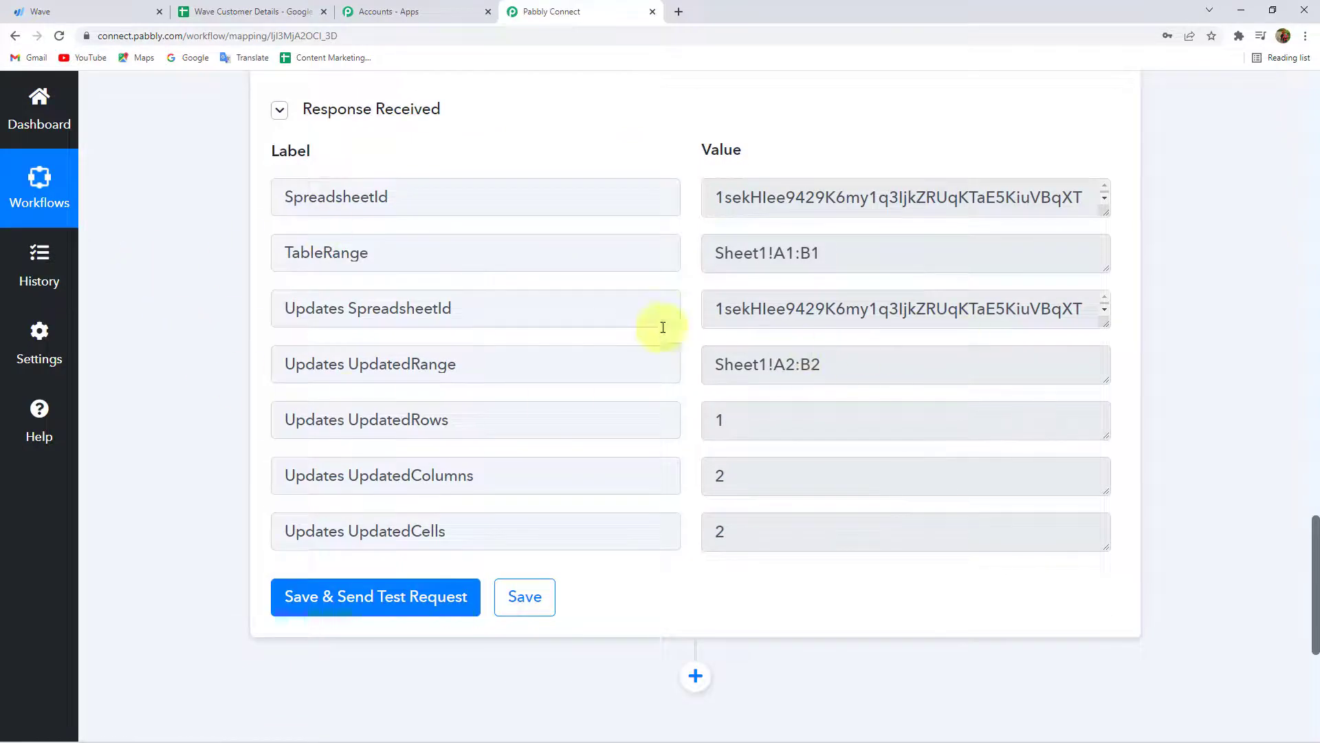
Check that row 2 holds the test customer's name and email, then review Pabbly's Sheet1!A2:B2 response.
left_click(242, 11)
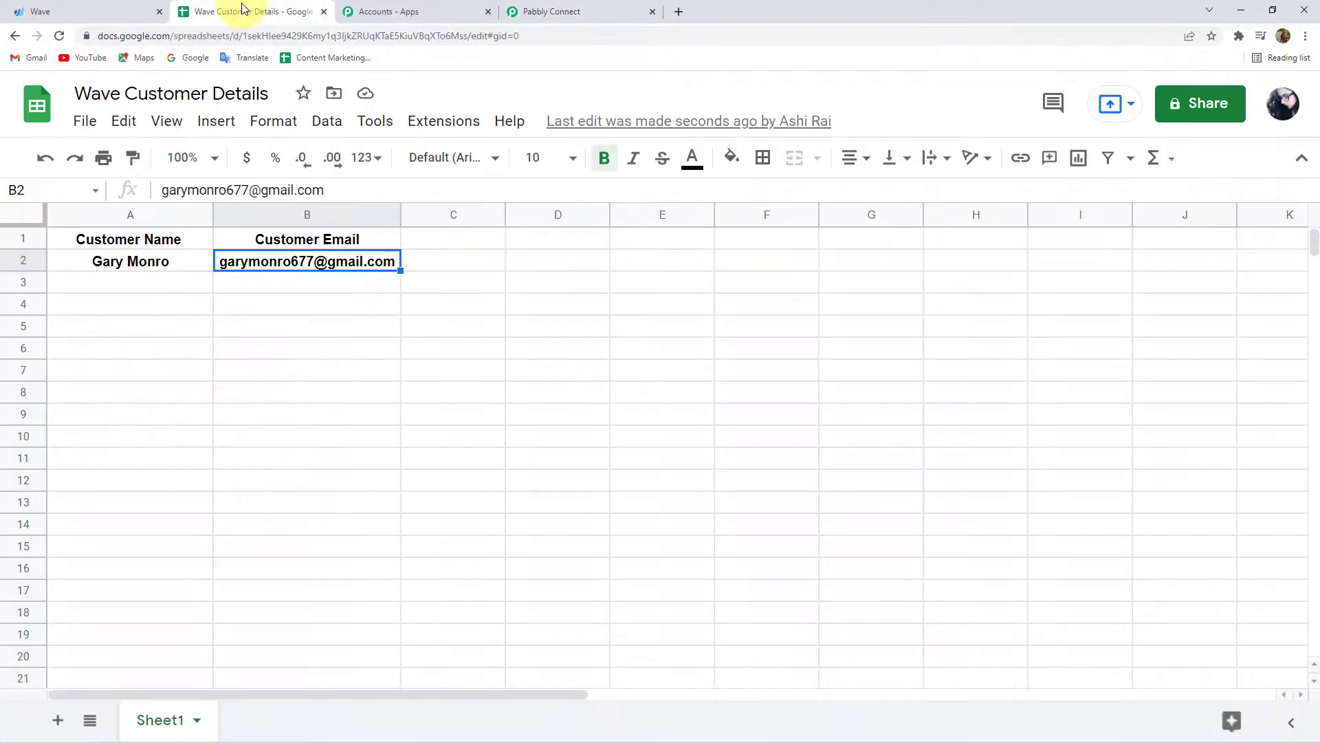
left_click(95, 303)
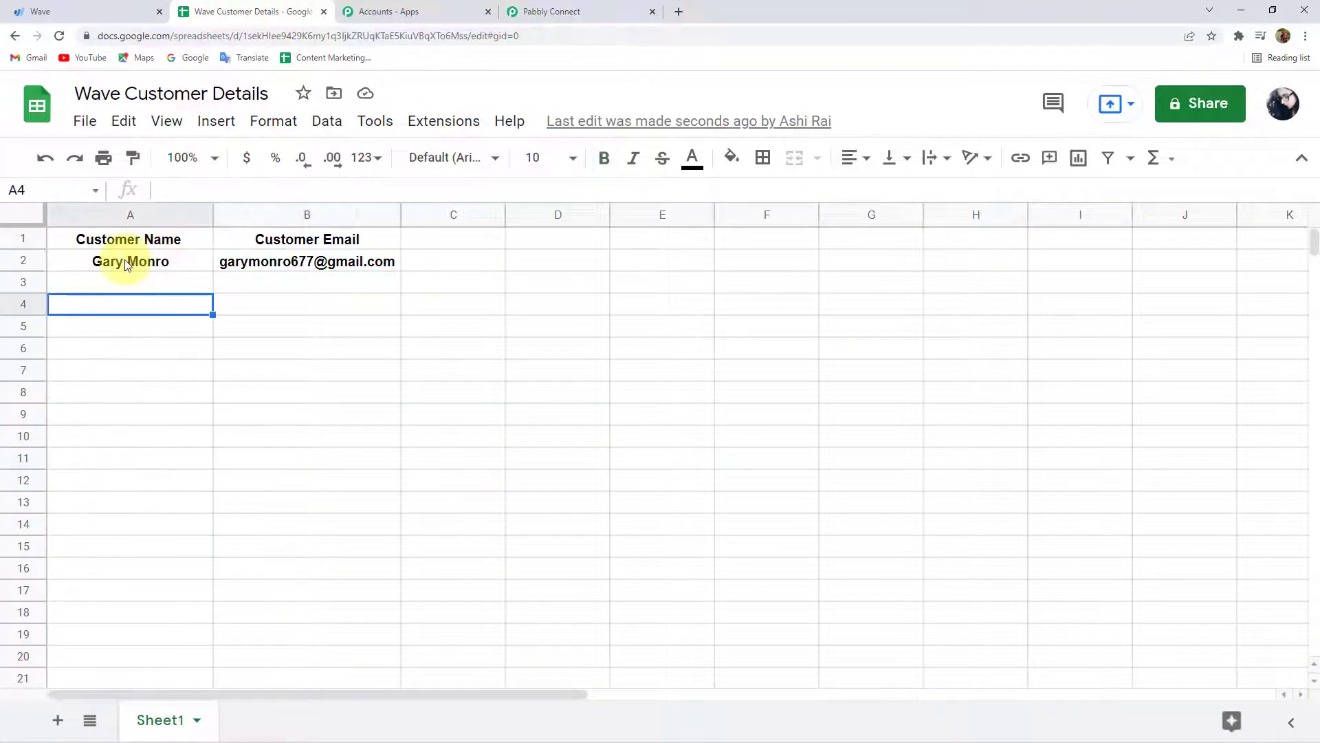
left_click_drag(112, 266, 330, 260)
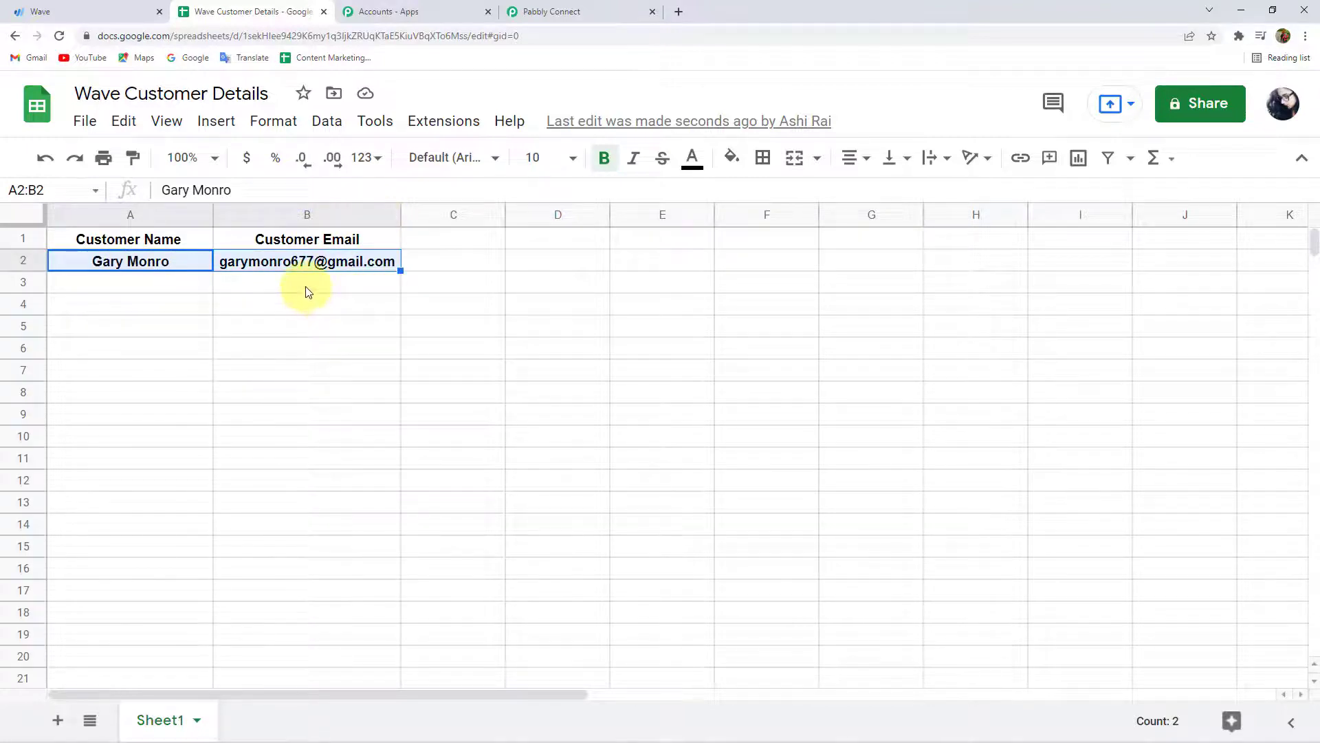
left_click(577, 6)
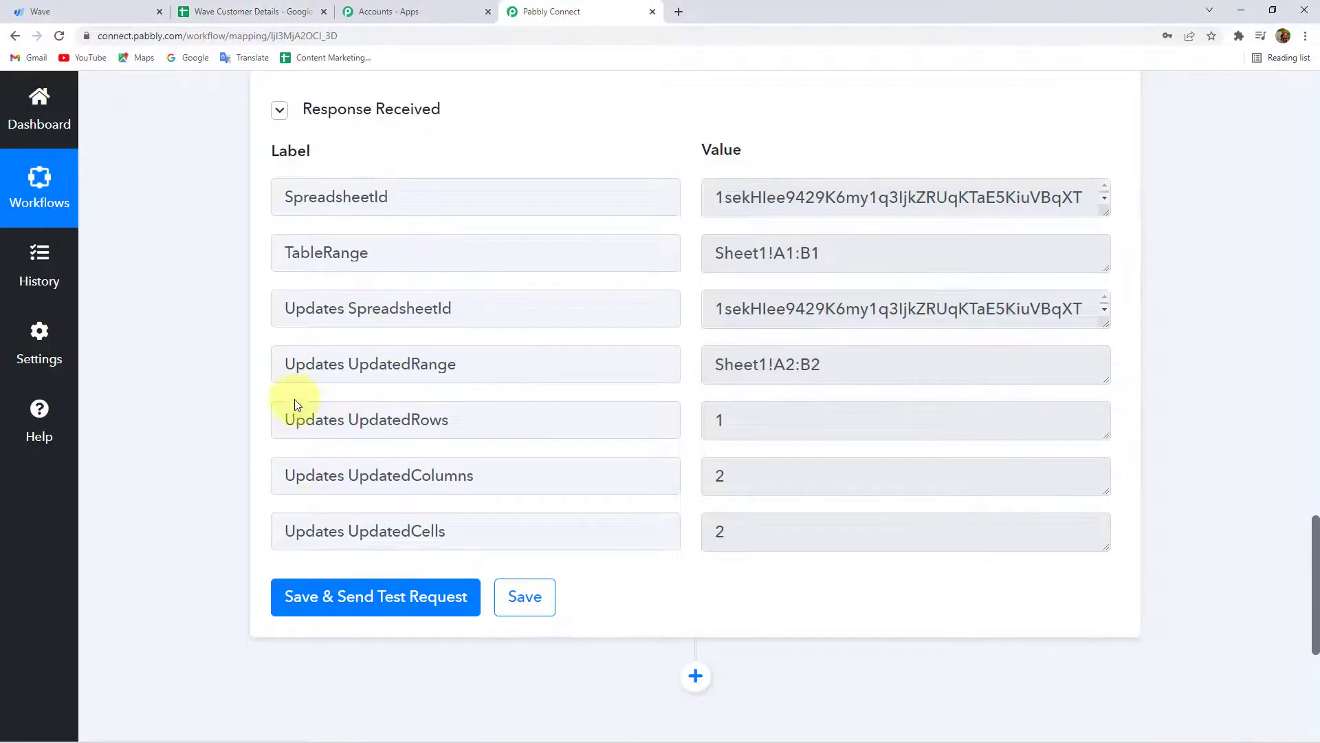
scroll(217, 428, "up", 10)
scroll(275, 422, "down", 11)
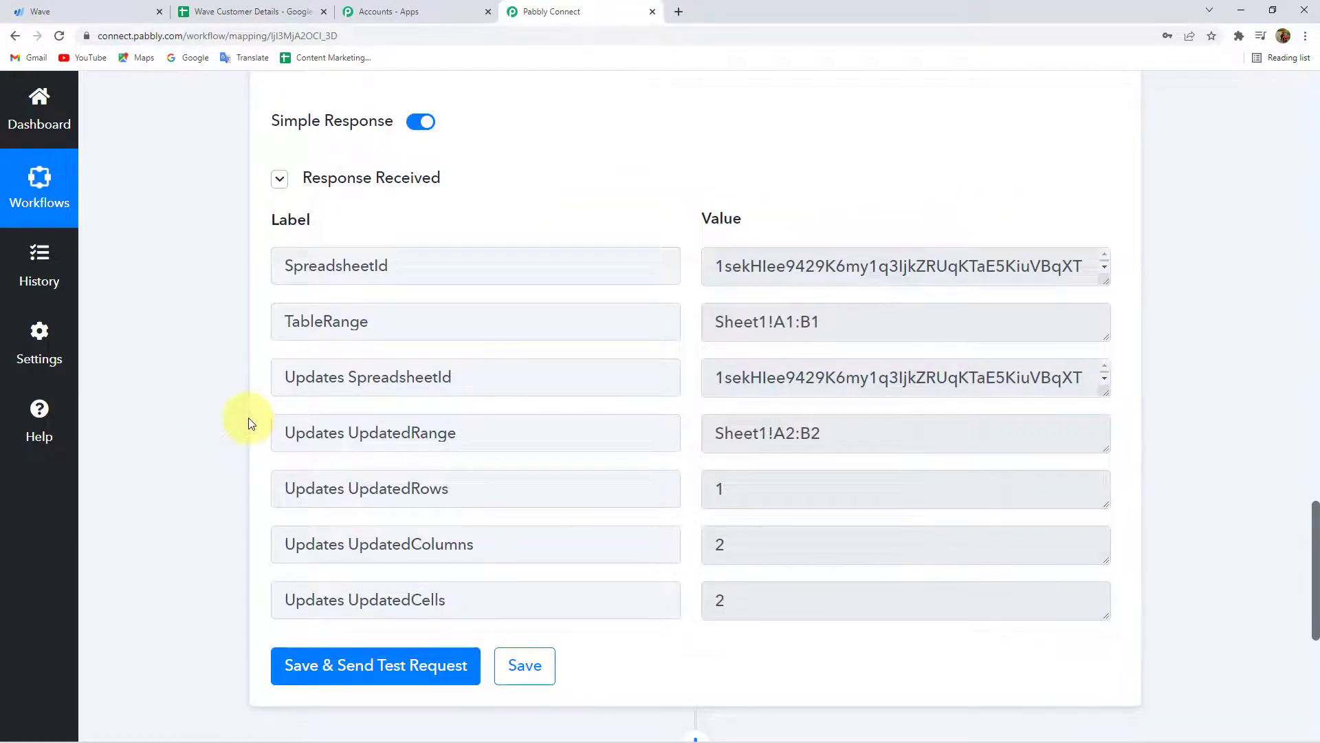
scroll(255, 412, "down", 3)
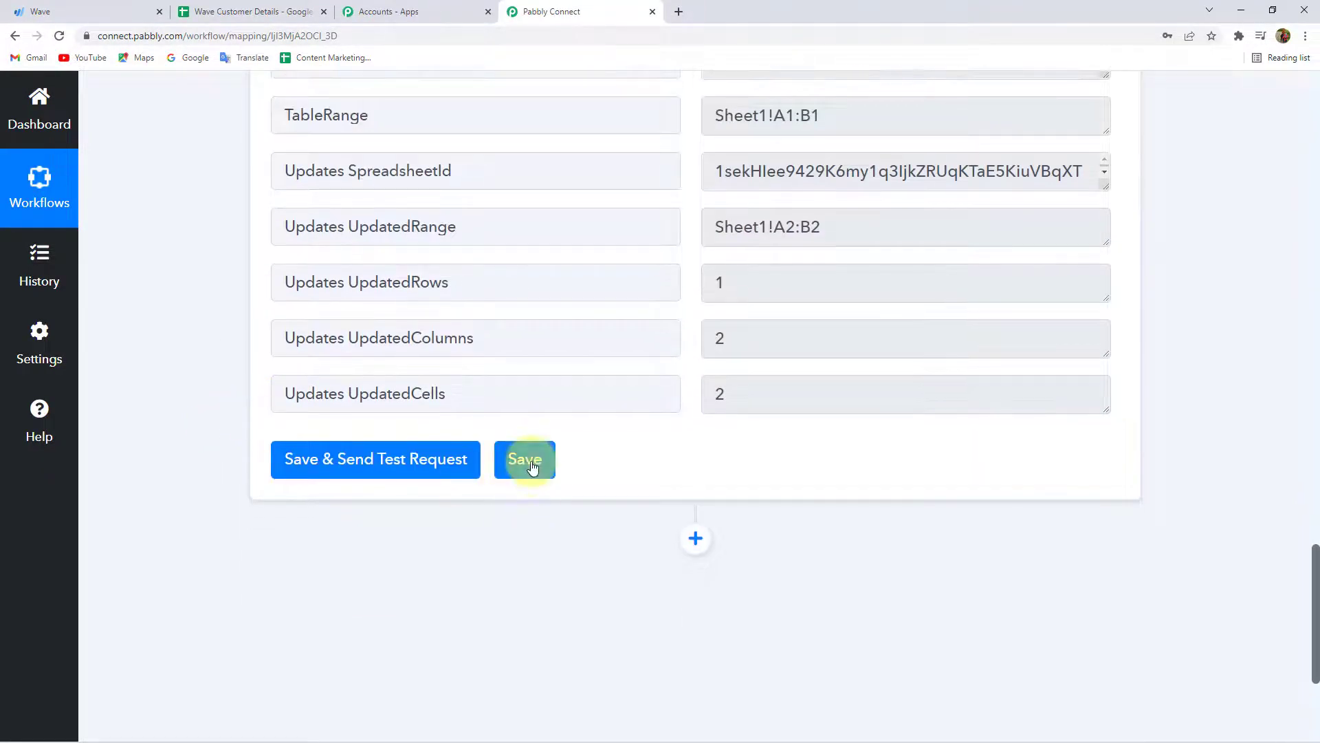
Save the Google Sheets action and collapse both the action and Wave trigger steps.
left_click(528, 462)
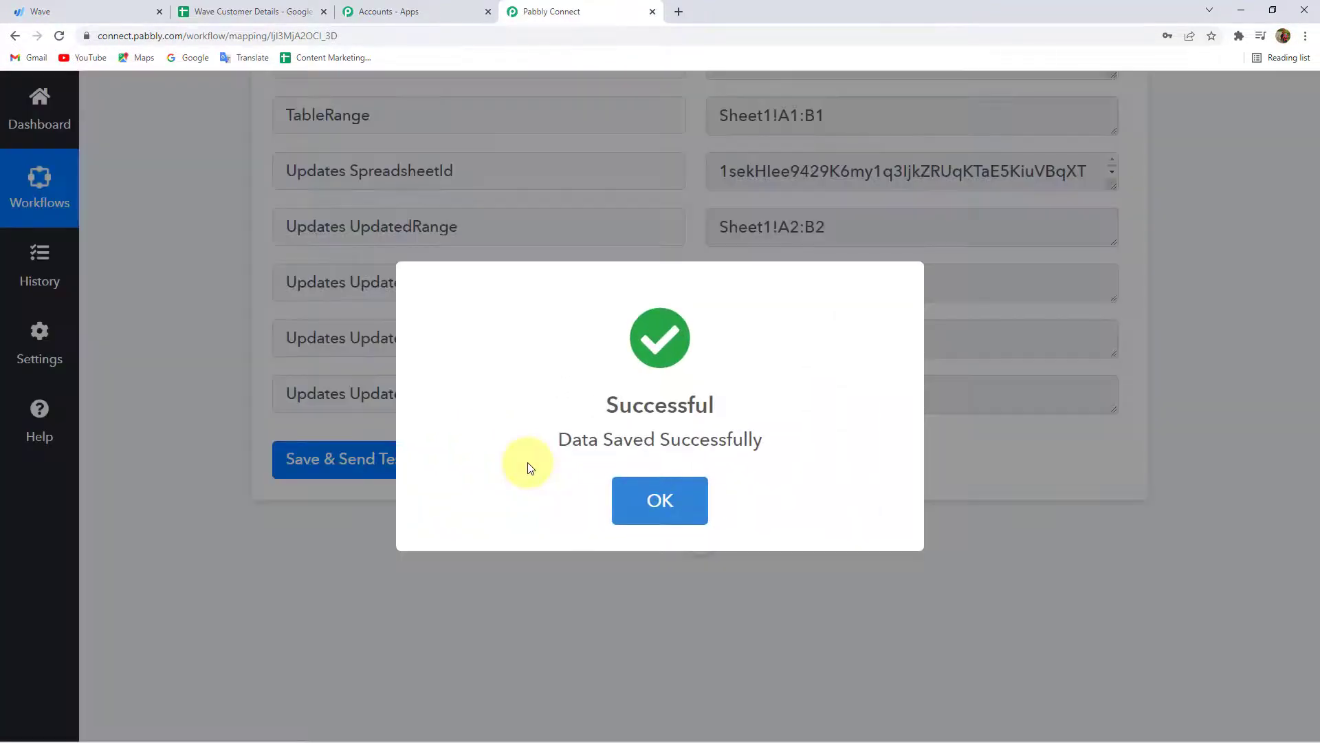
scroll(237, 416, "up", 15)
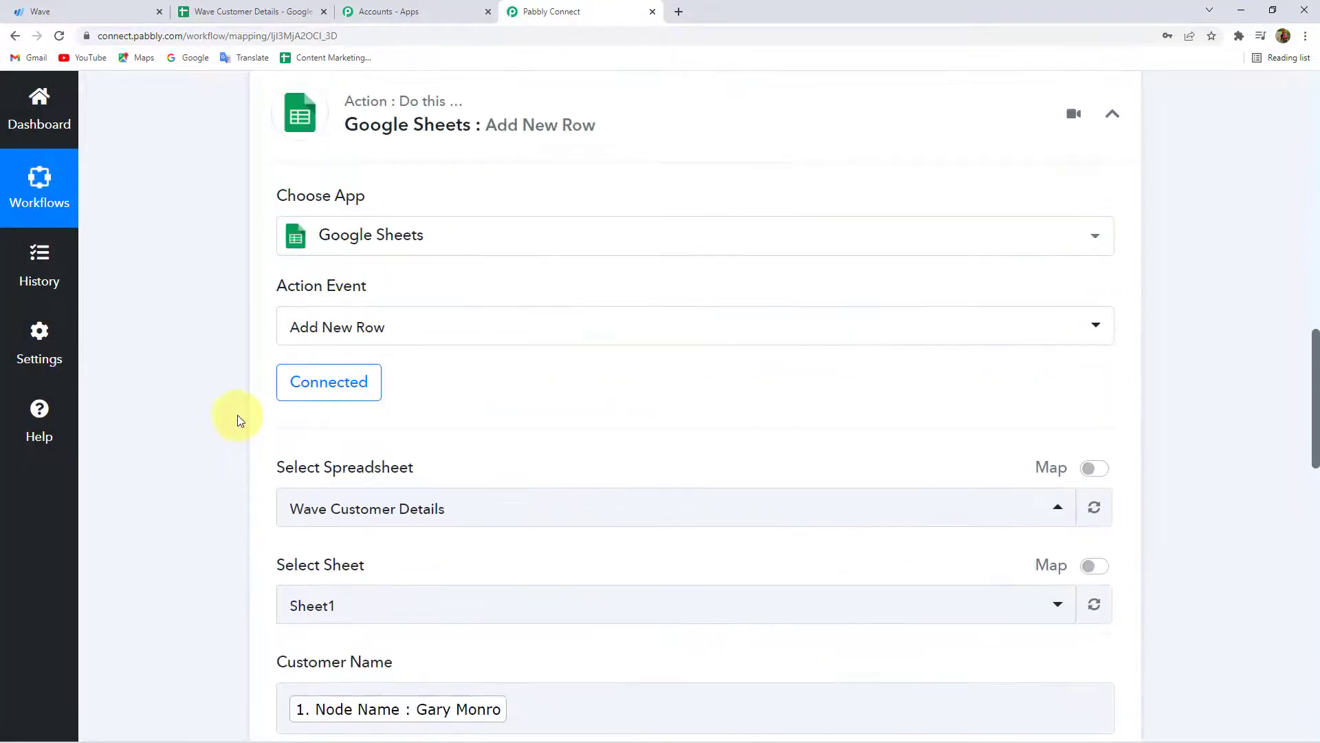
left_click(377, 364)
scroll(325, 354, "up", 10)
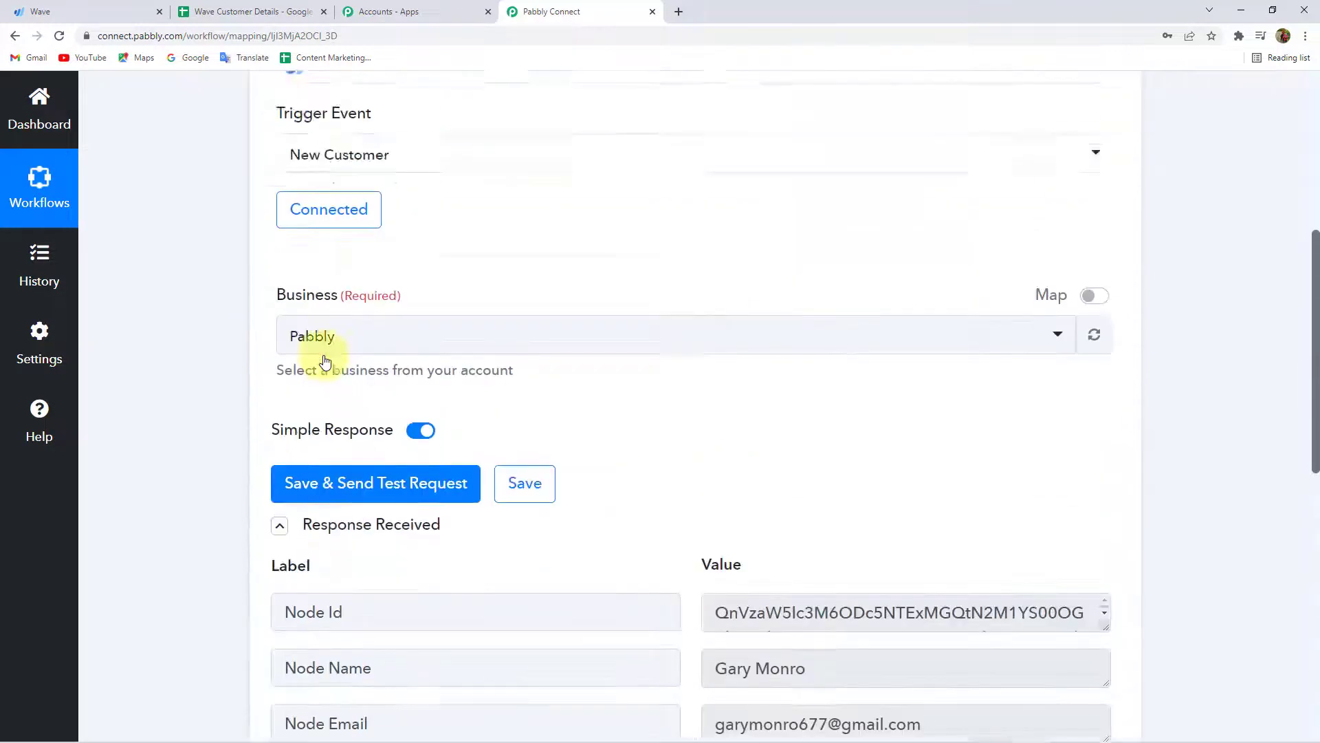
scroll(325, 363, "up", 1)
left_click(474, 367)
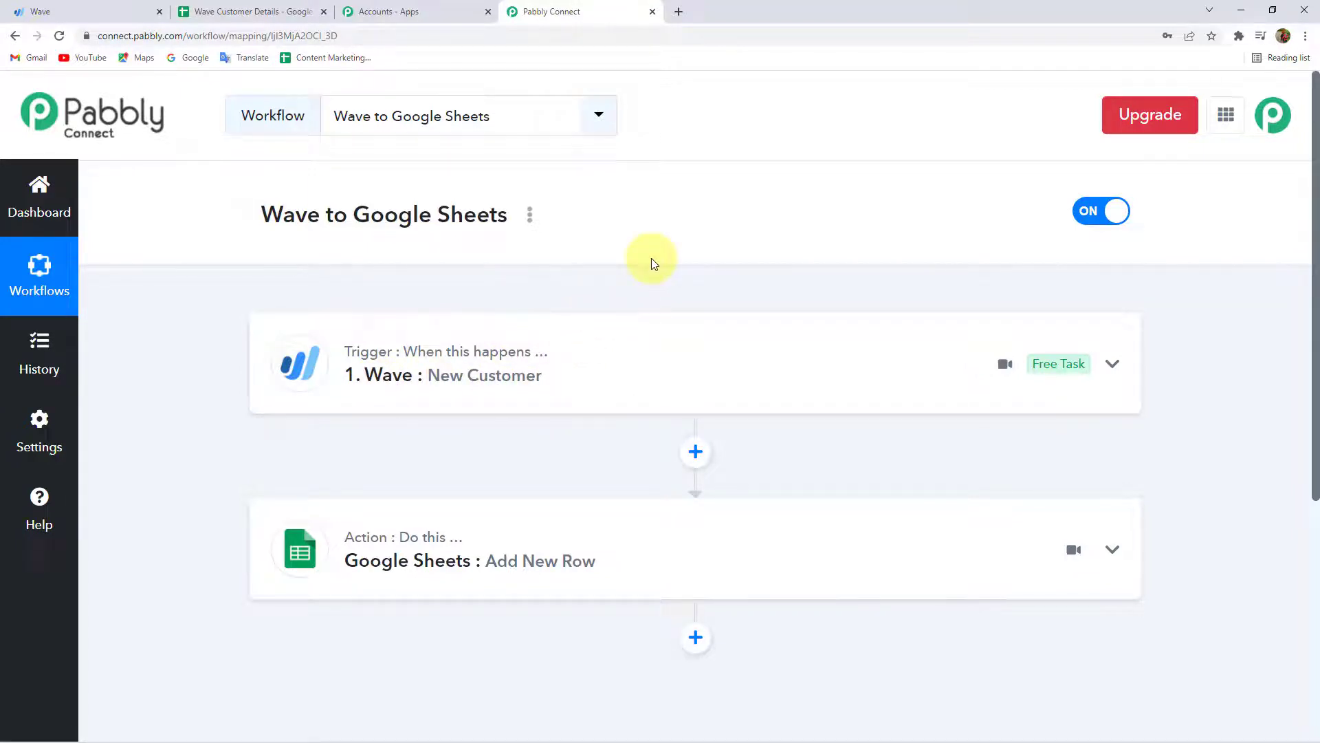
Point out the empty rows below the entry in the spreadsheet, then go to Wave.
left_click(259, 11)
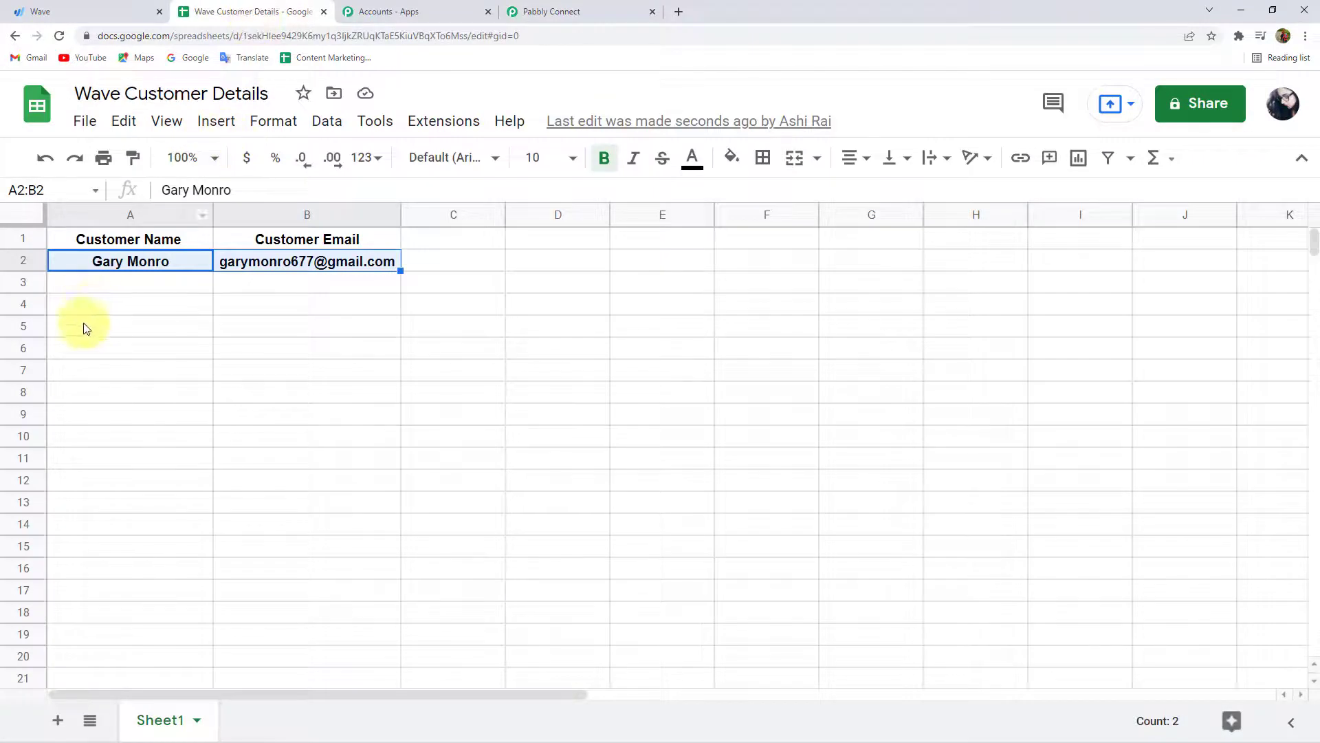
left_click_drag(88, 286, 378, 275)
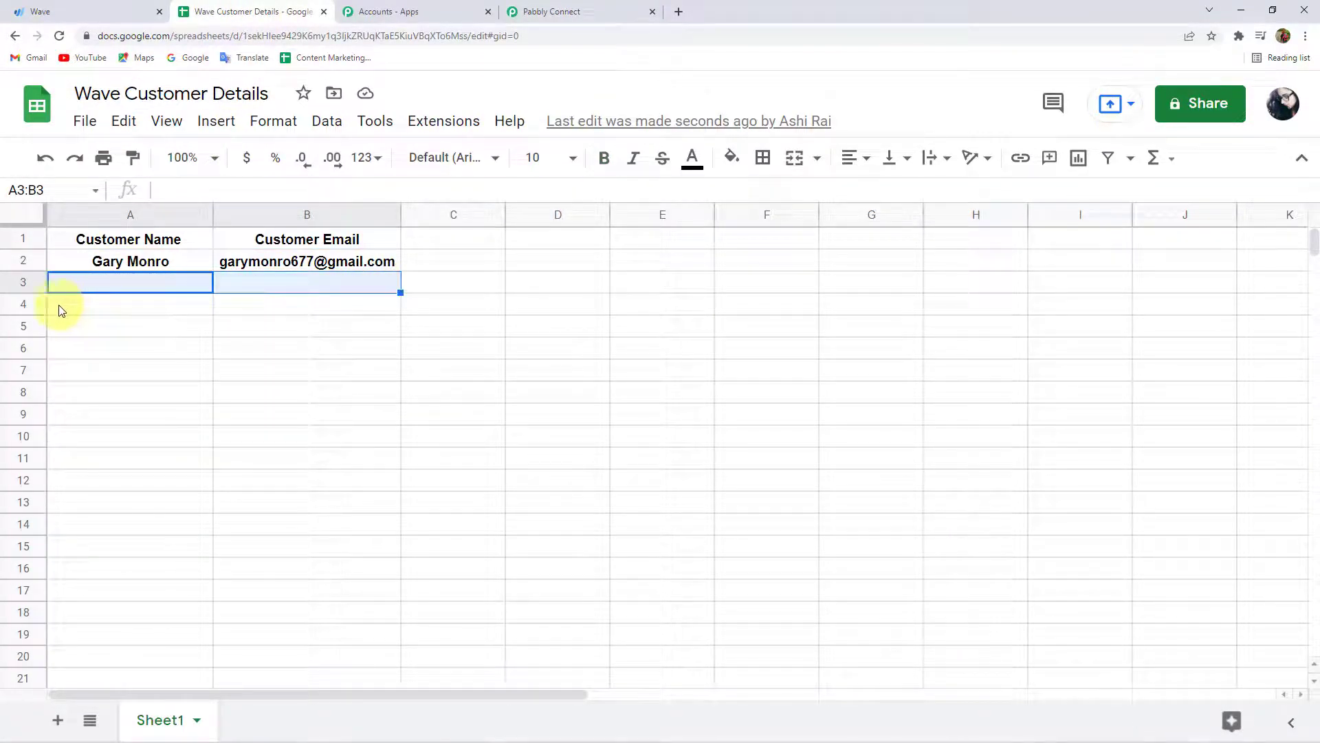
left_click_drag(64, 306, 295, 304)
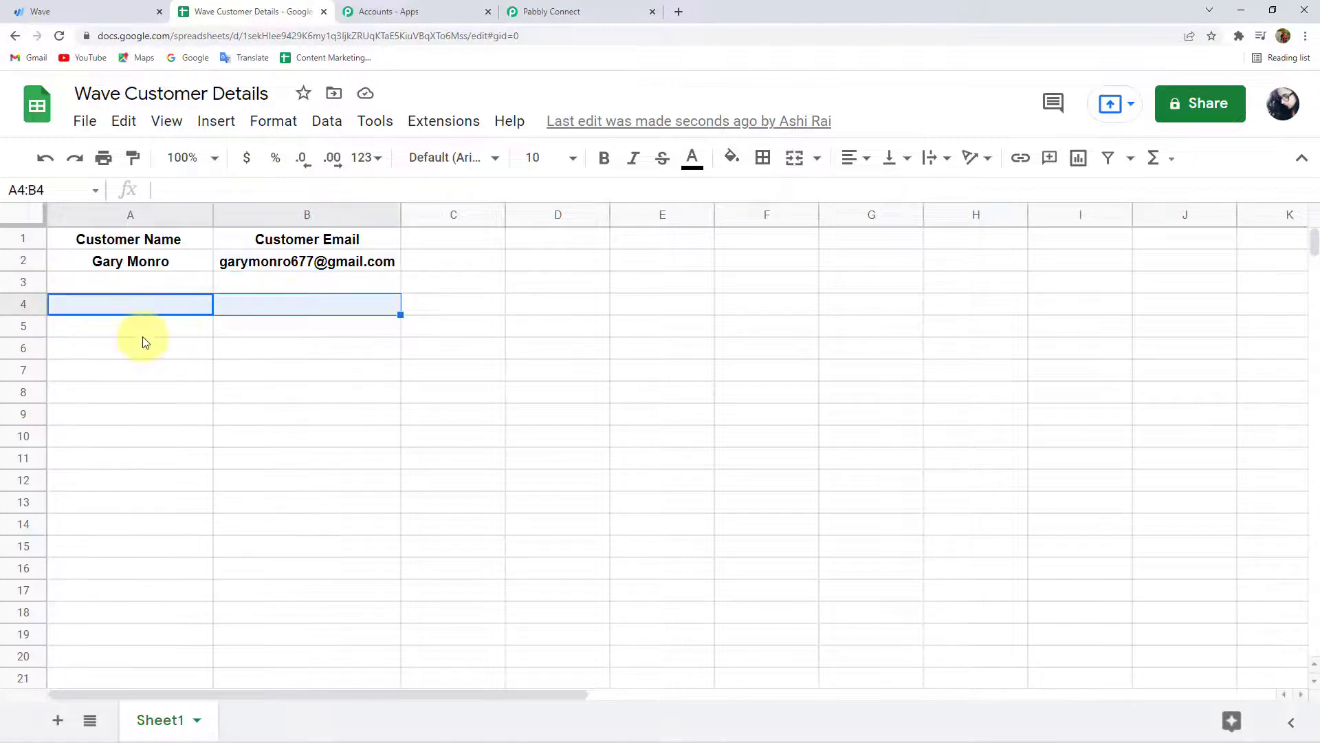
left_click_drag(103, 330, 413, 330)
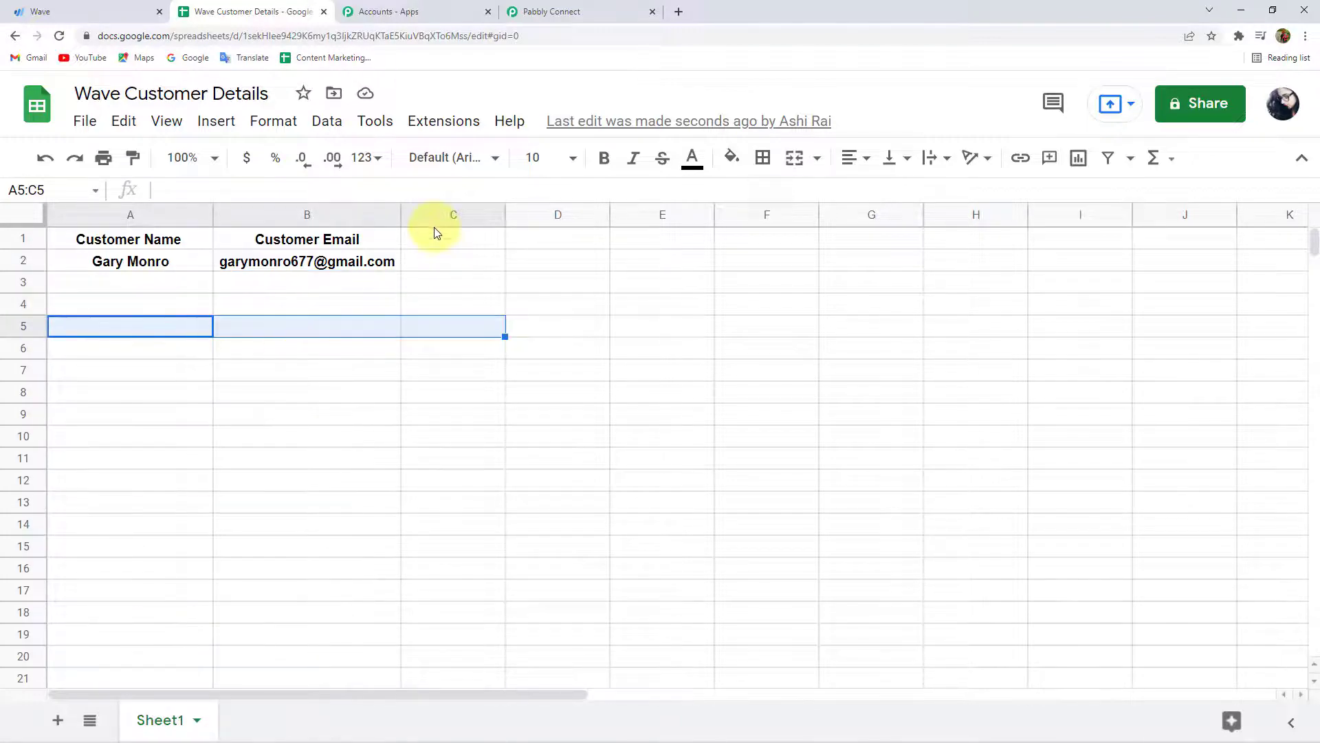
left_click(622, 11)
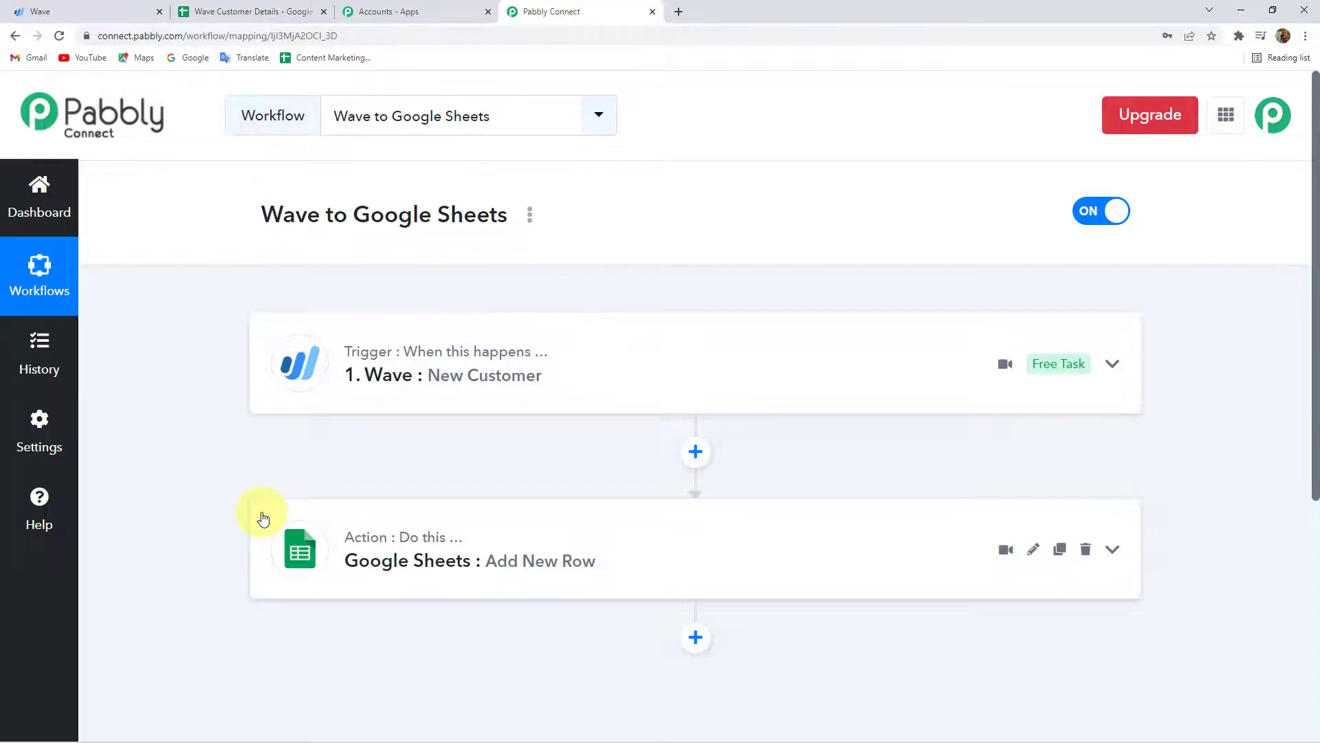
left_click(46, 5)
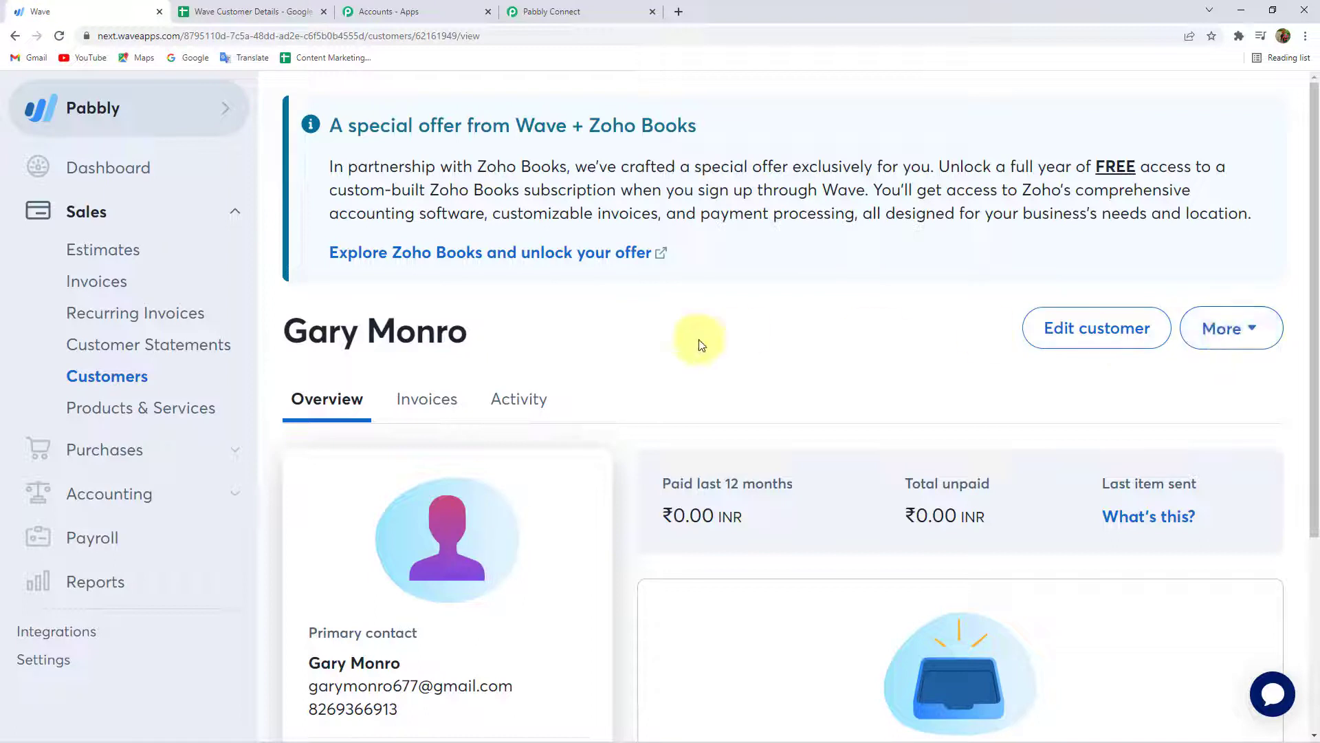
Start a new customer from the Wave dashboard and fill in Magnet Brains as the customer name.
left_click(79, 173)
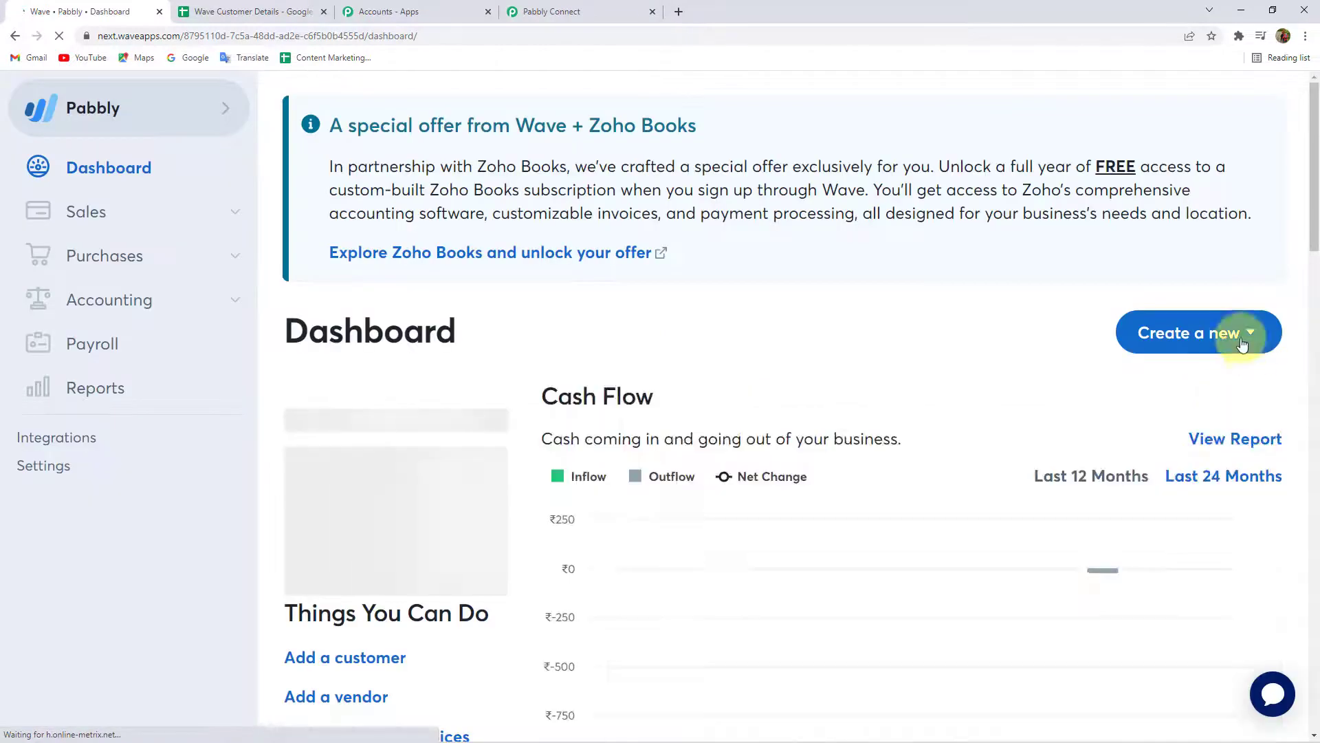
left_click(1221, 342)
left_click(1158, 543)
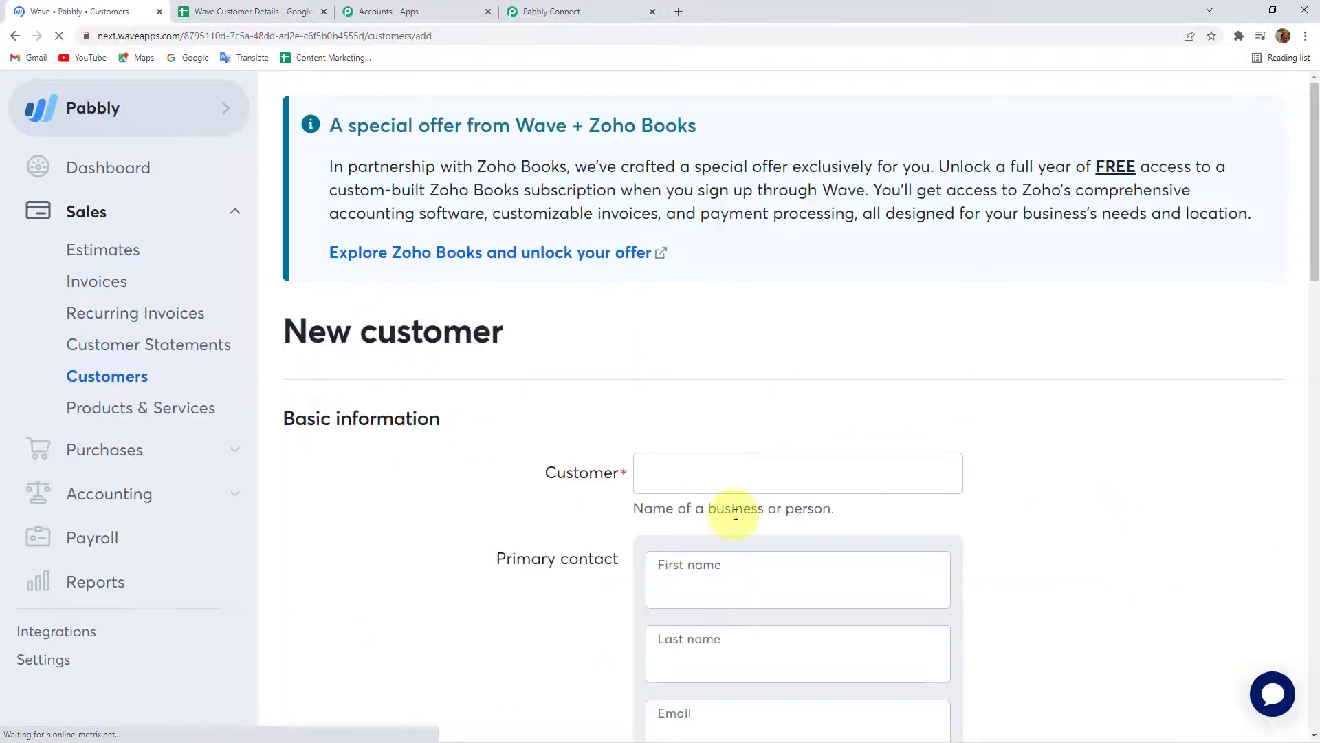
left_click(694, 471)
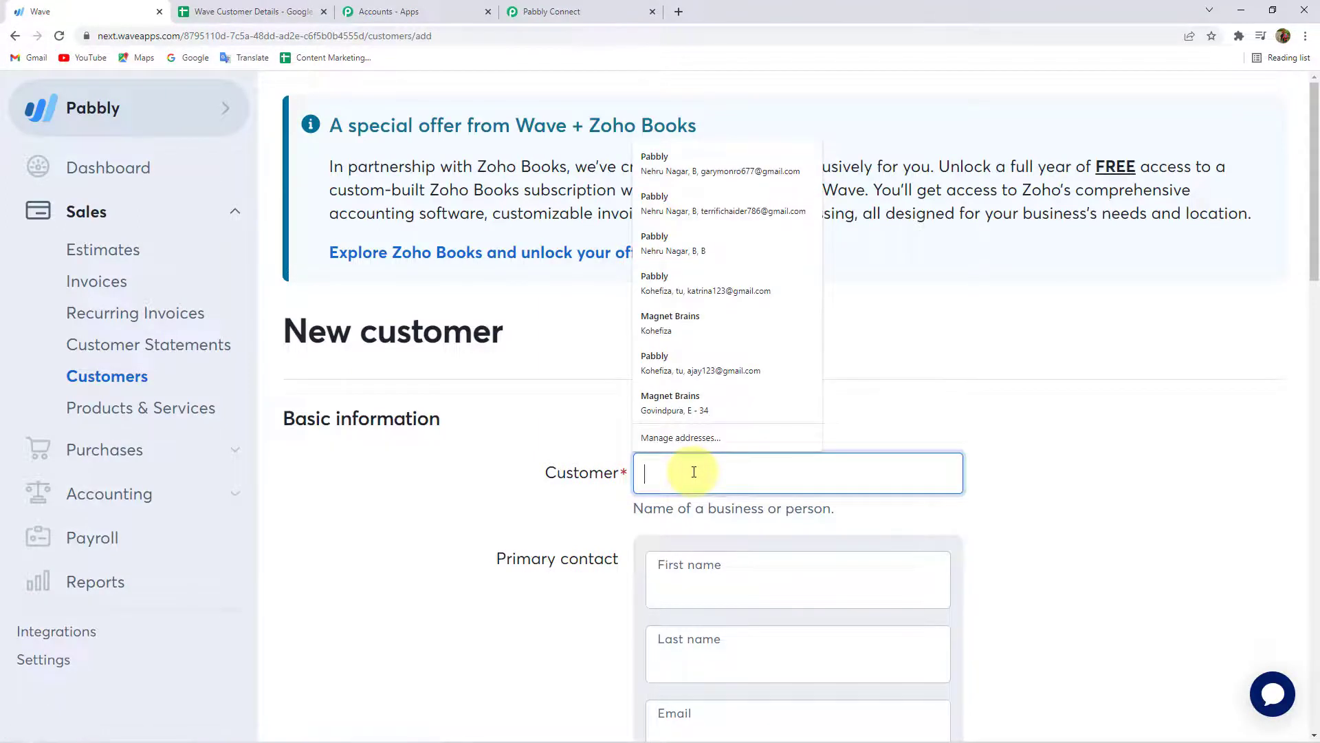
type("dab")
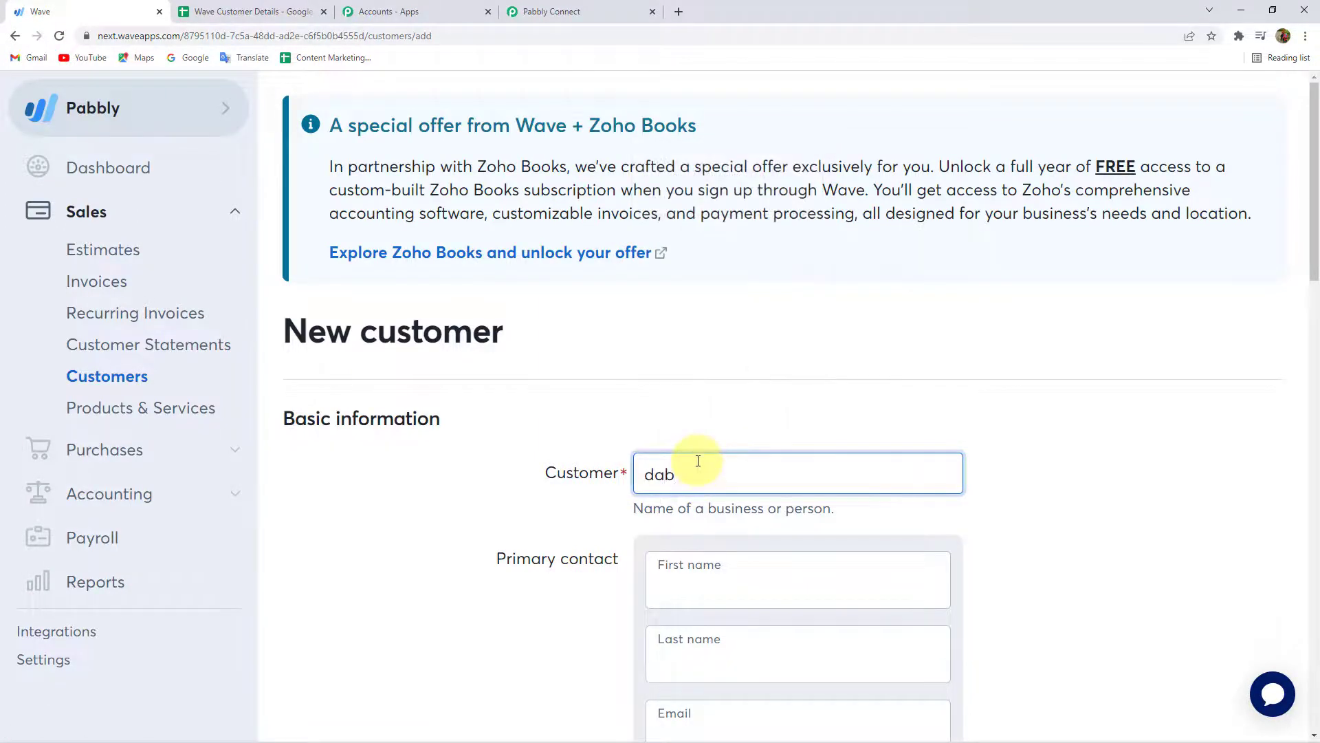
key("BackSpace")
key("BackSpace")
key("BackSpace")
type("magnet")
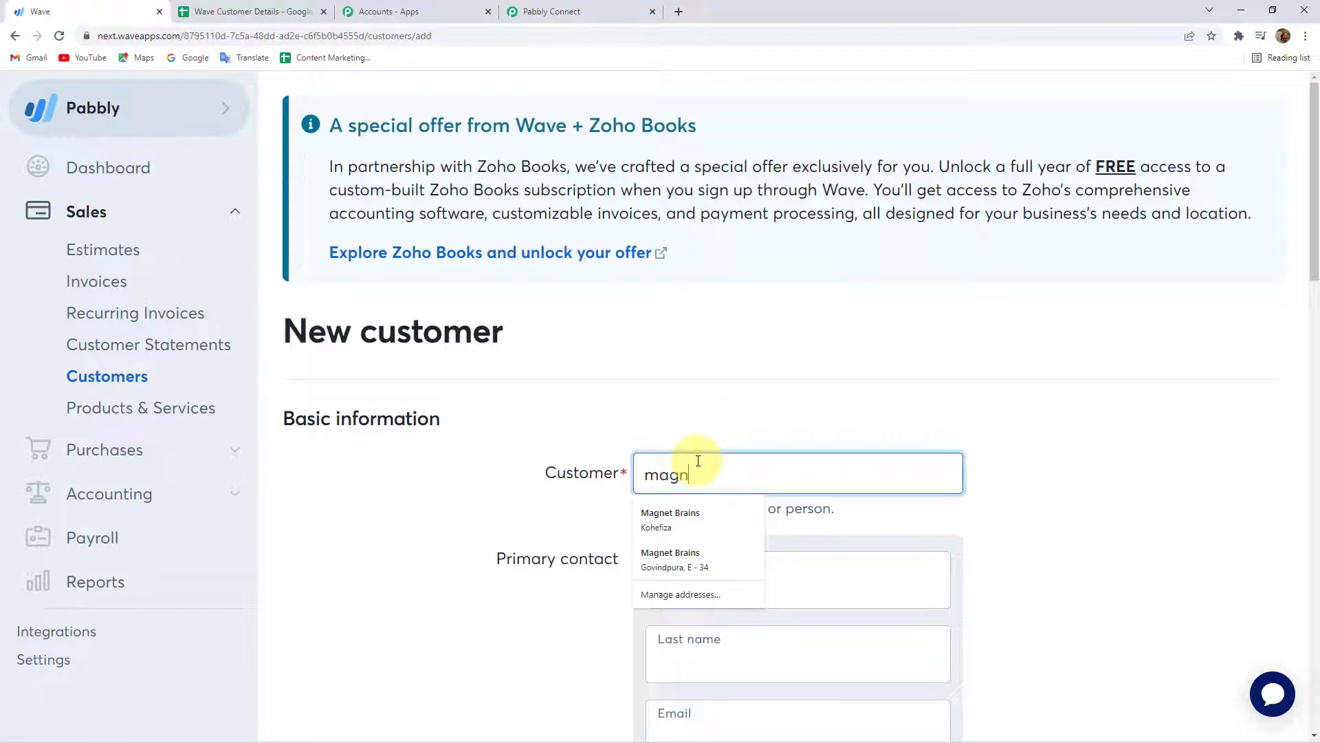
left_click(658, 517)
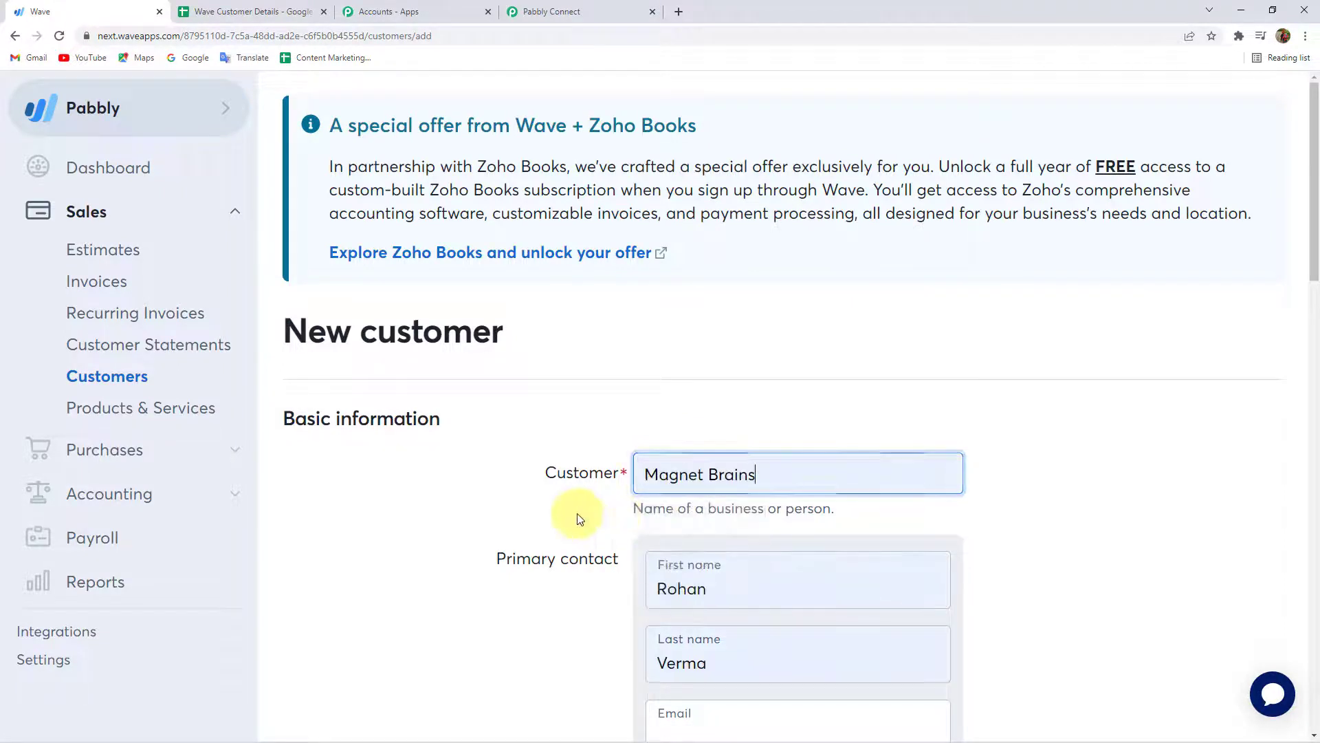
Replace the contact's first name, email and last name with new values.
scroll(688, 512, "down", 3)
left_click(689, 378)
left_click_drag(739, 379, 535, 407)
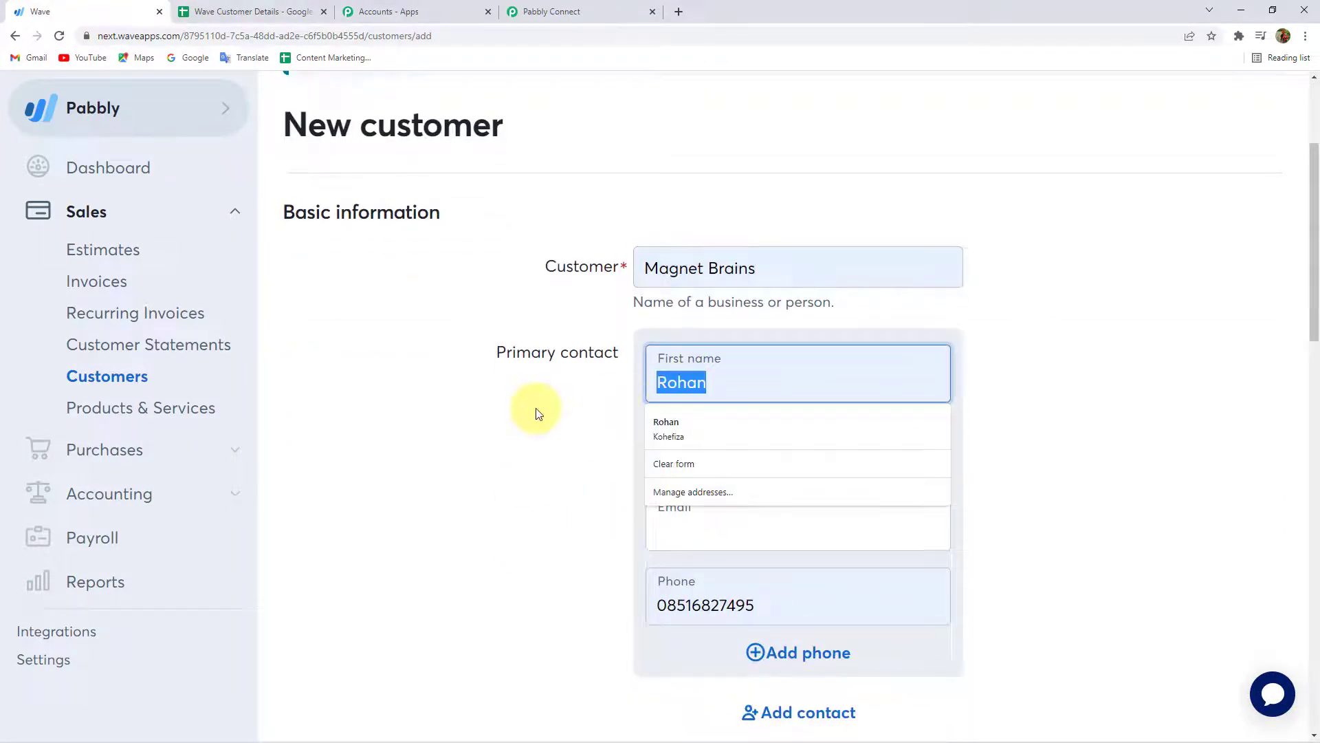
type("da")
left_click(678, 440)
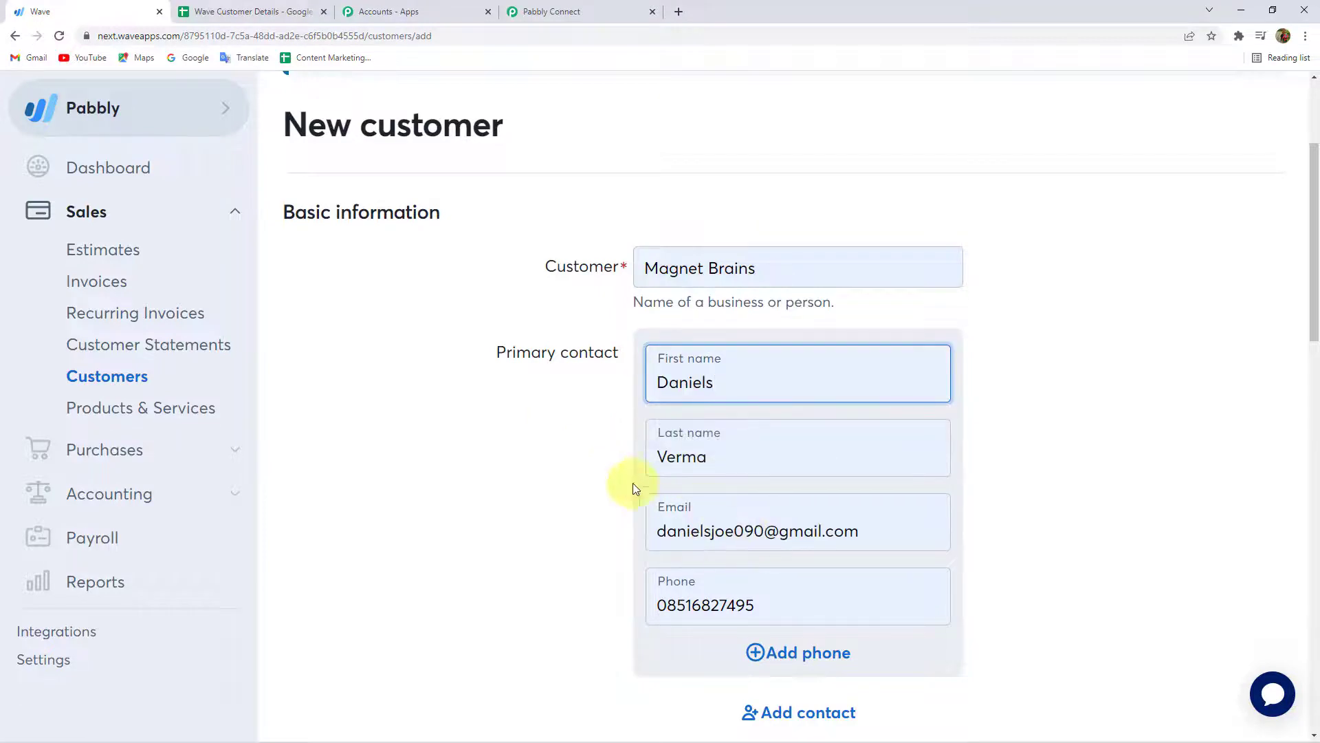
double_click(685, 457)
type("Joe")
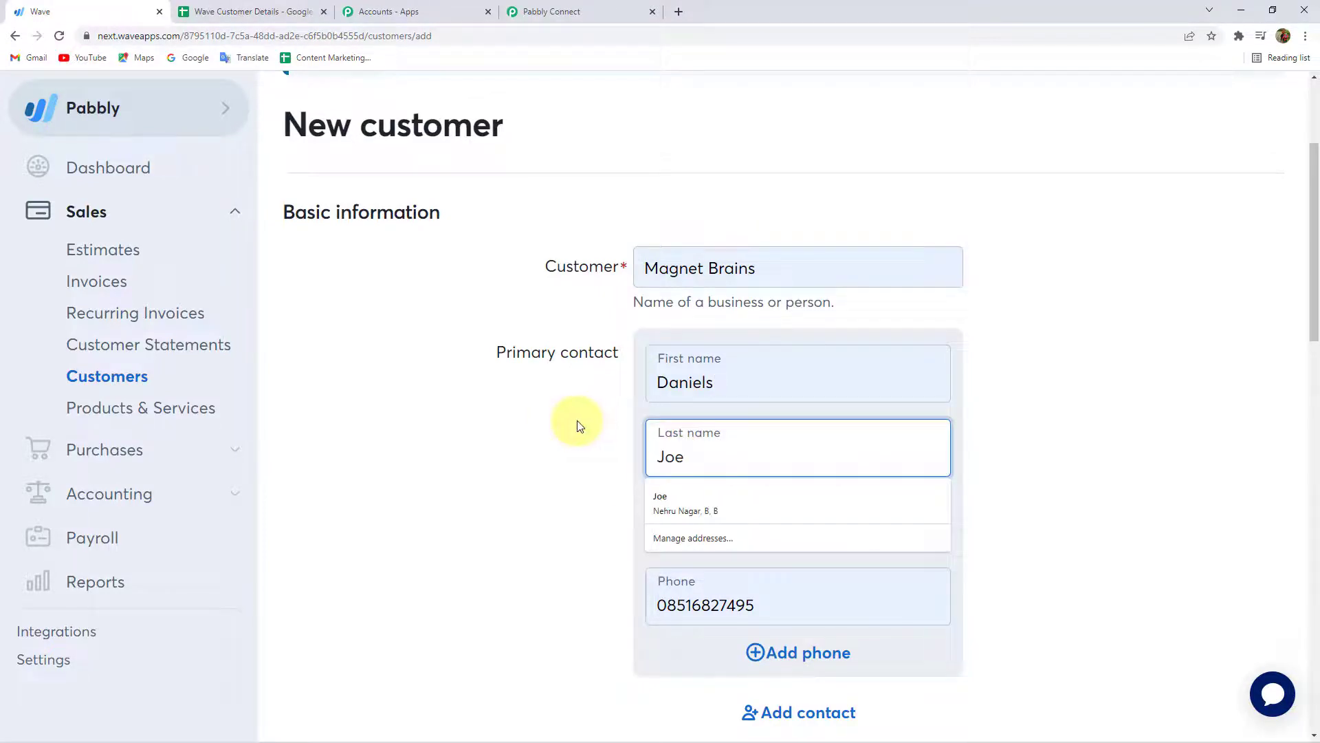
key("shift+Tab")
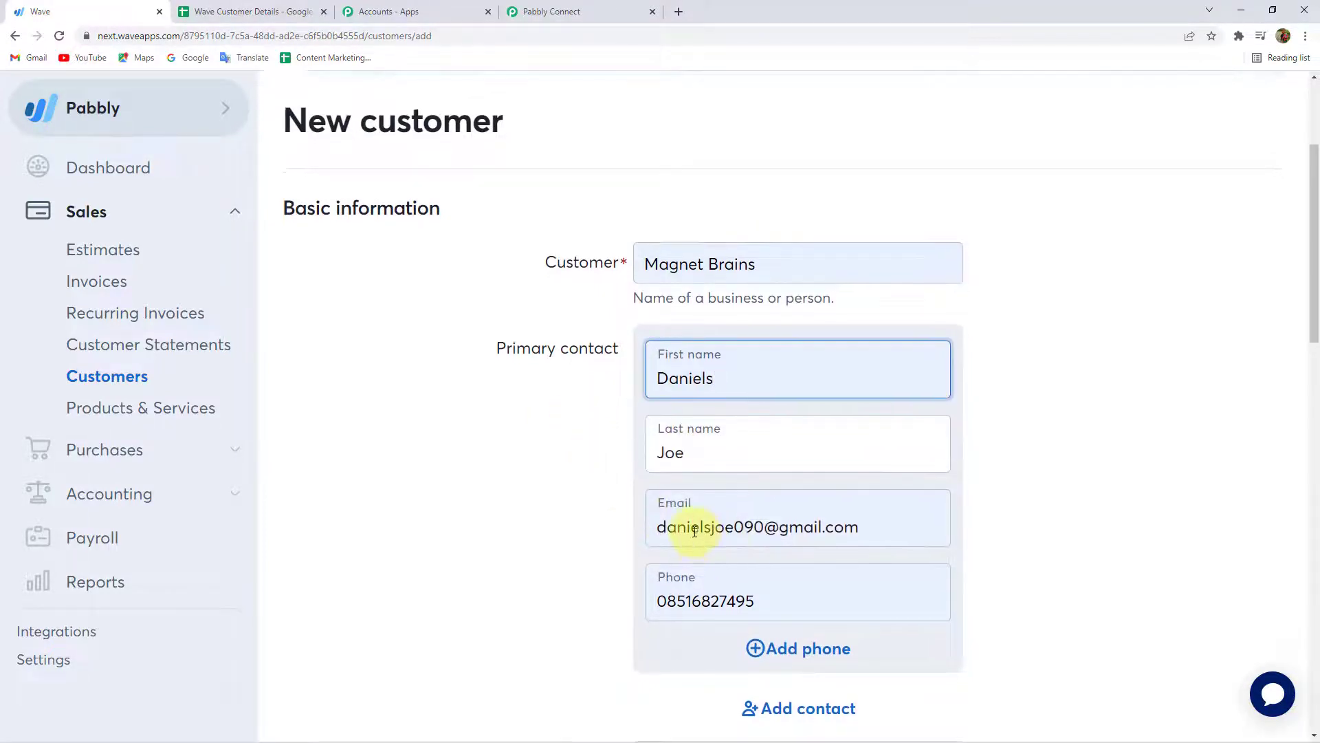
Enter the contact's phone number and save the new customer.
scroll(756, 495, "down", 2)
left_click_drag(798, 457, 626, 464)
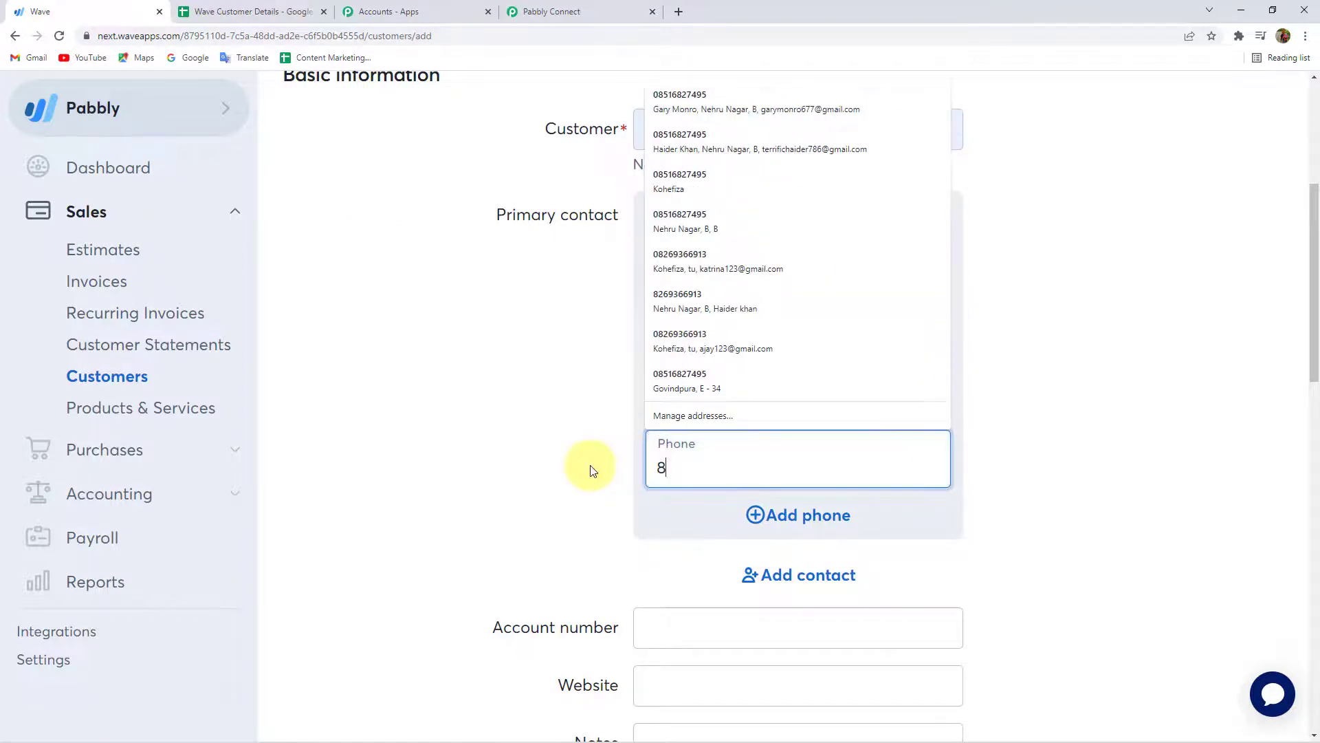
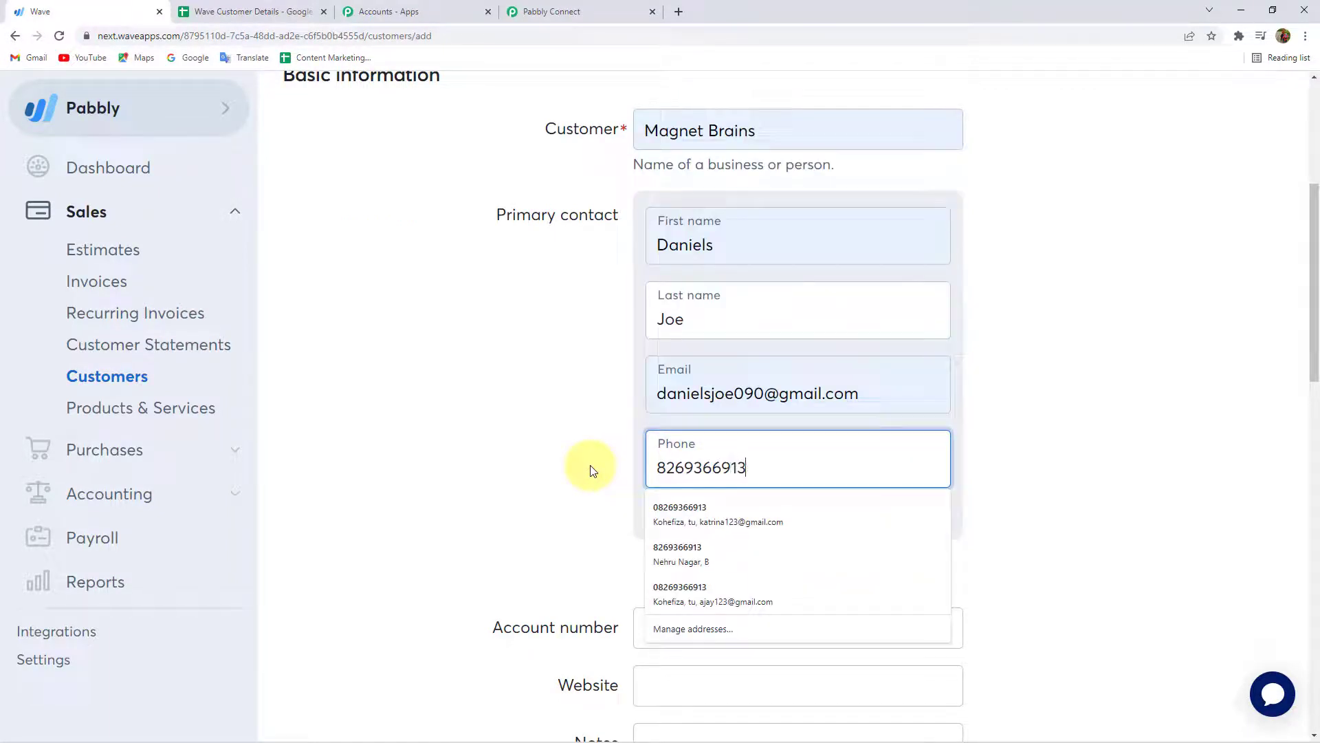
left_click(590, 471)
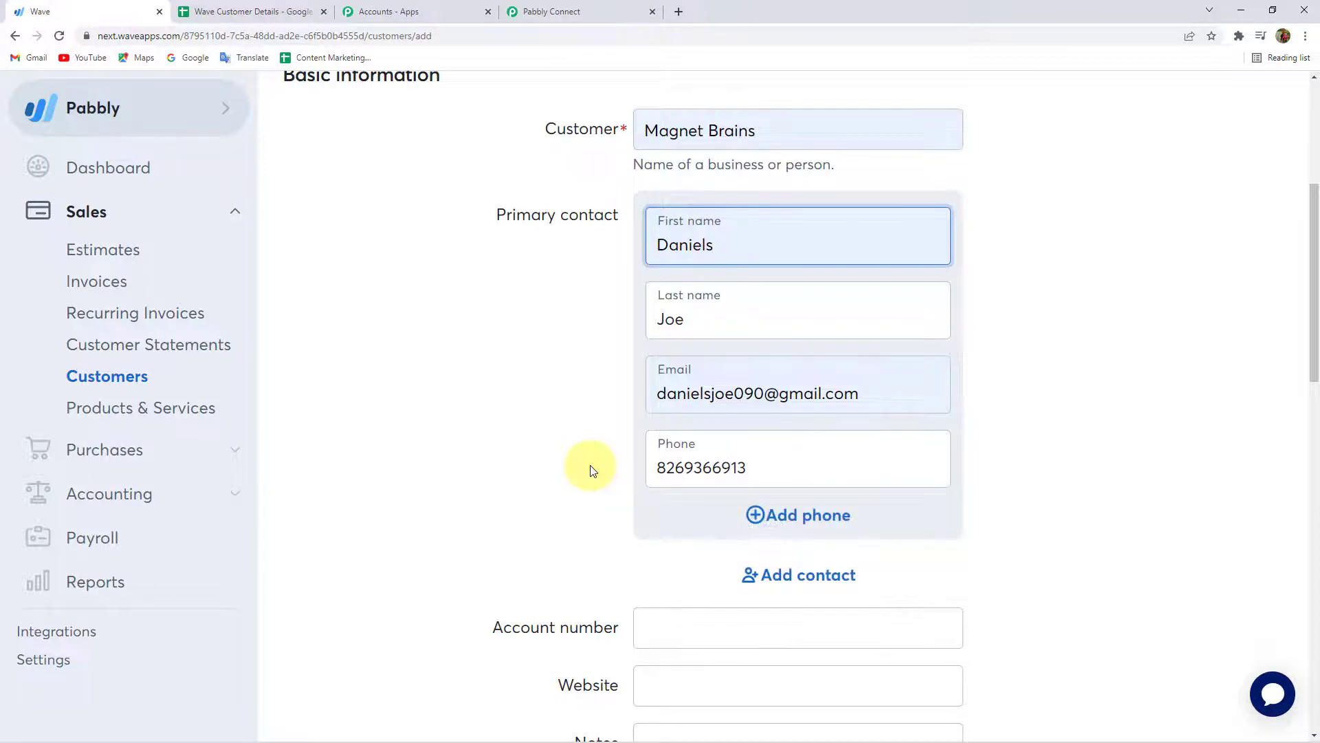
scroll(590, 471, "down", 10)
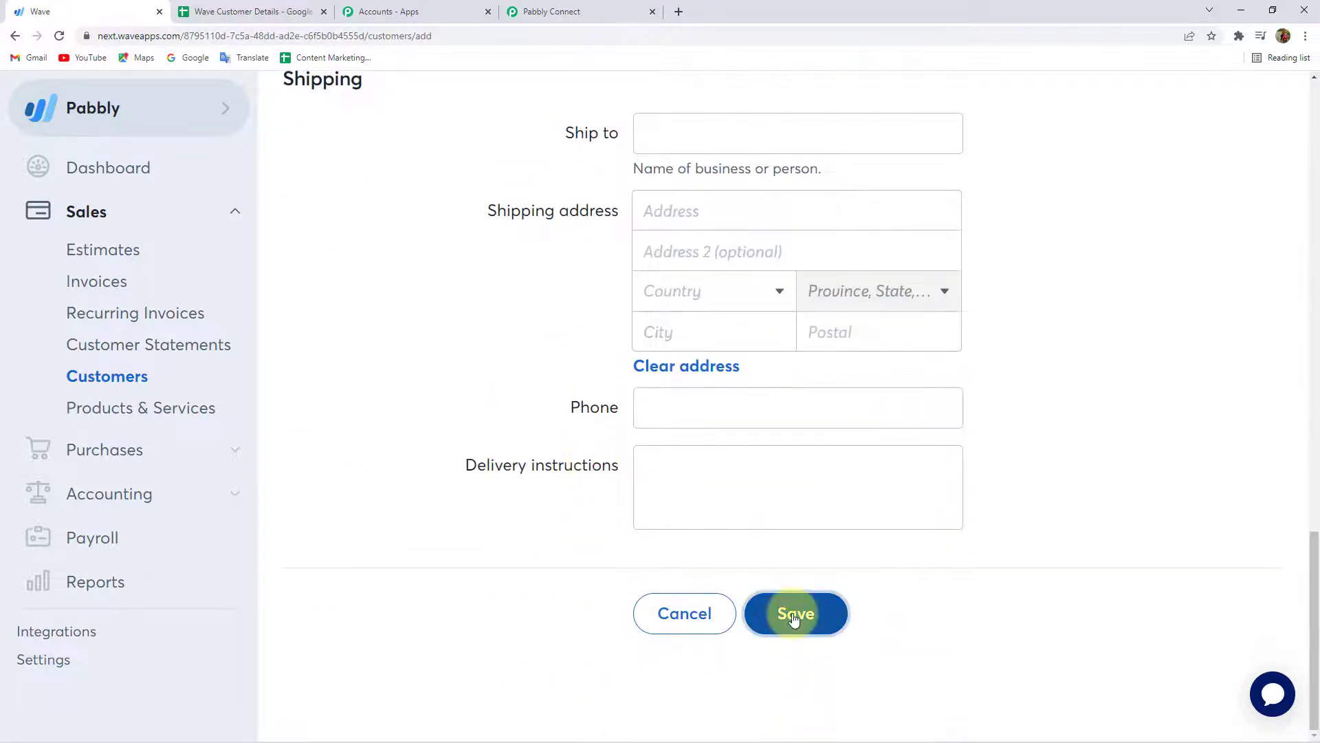
left_click(792, 618)
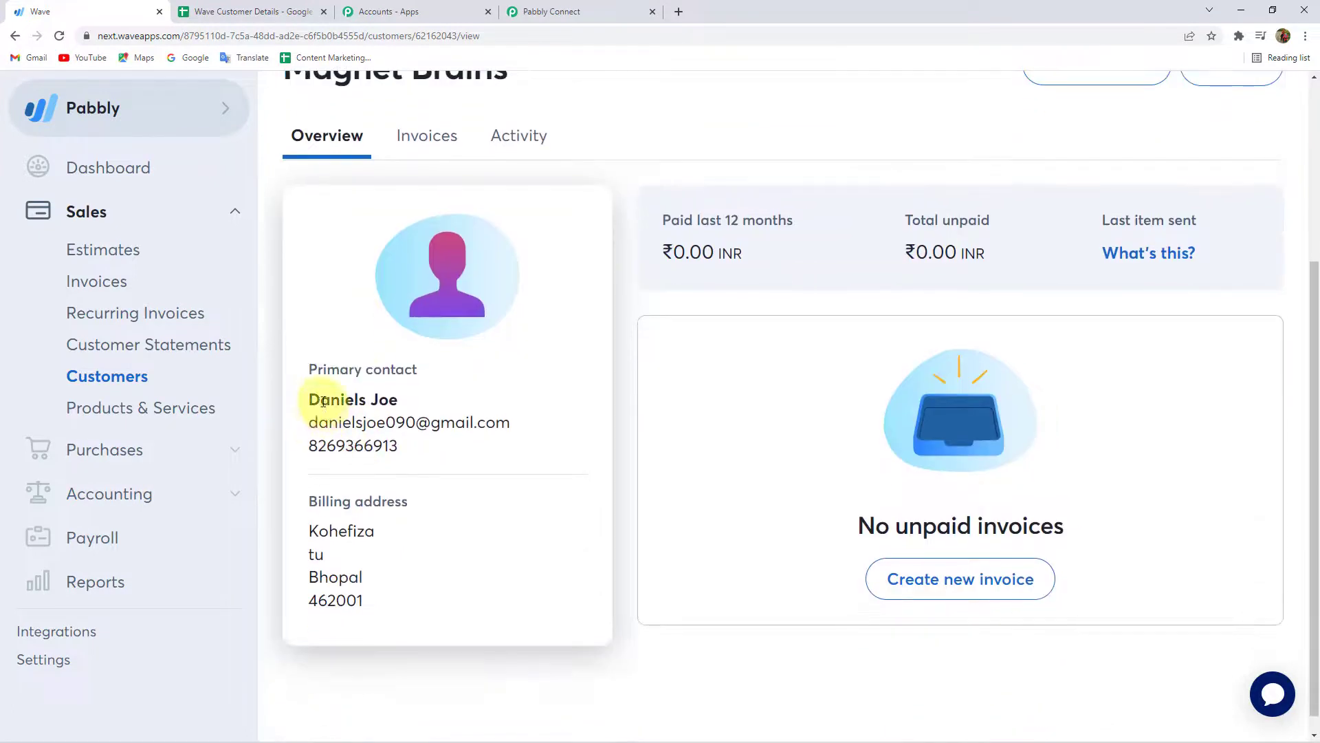
Review Magnet Brains' contact name and email, glance at row 3 in the sheet, and return to the workflow.
triple_click(321, 396)
triple_click(329, 423)
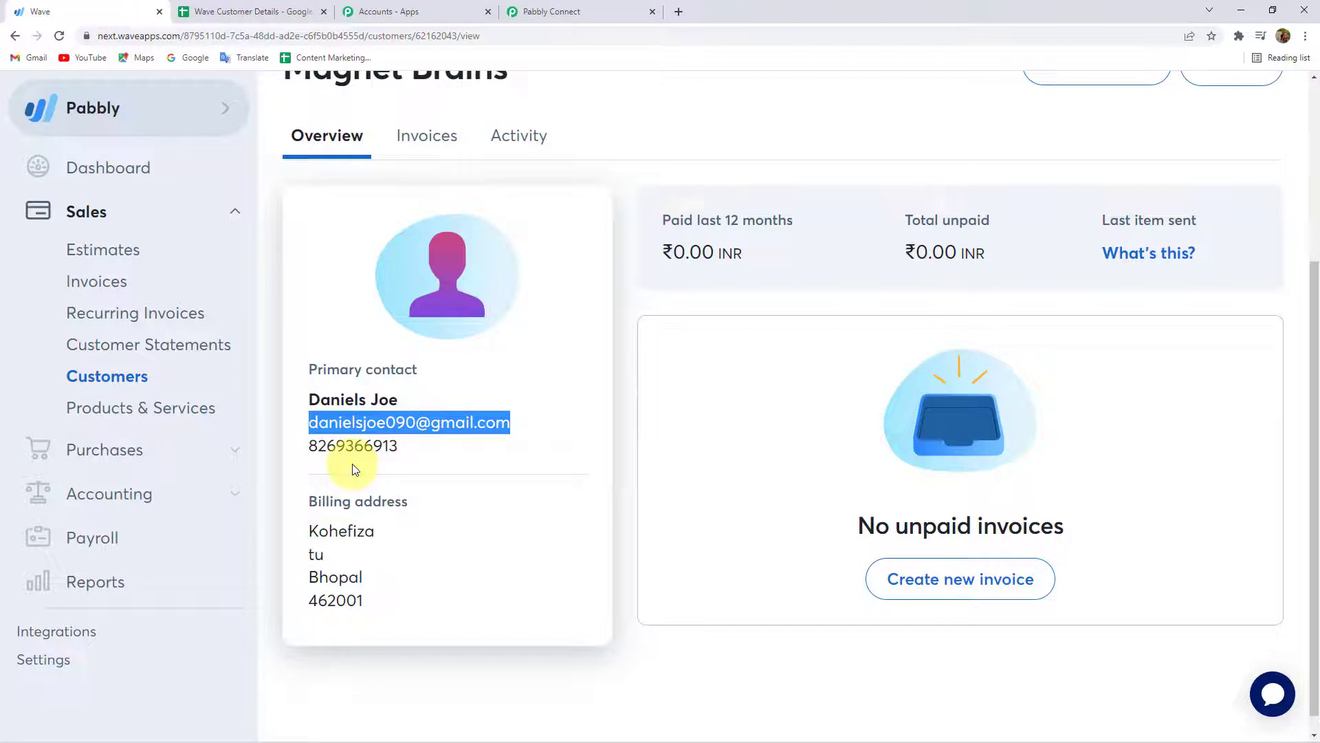
left_click(241, 11)
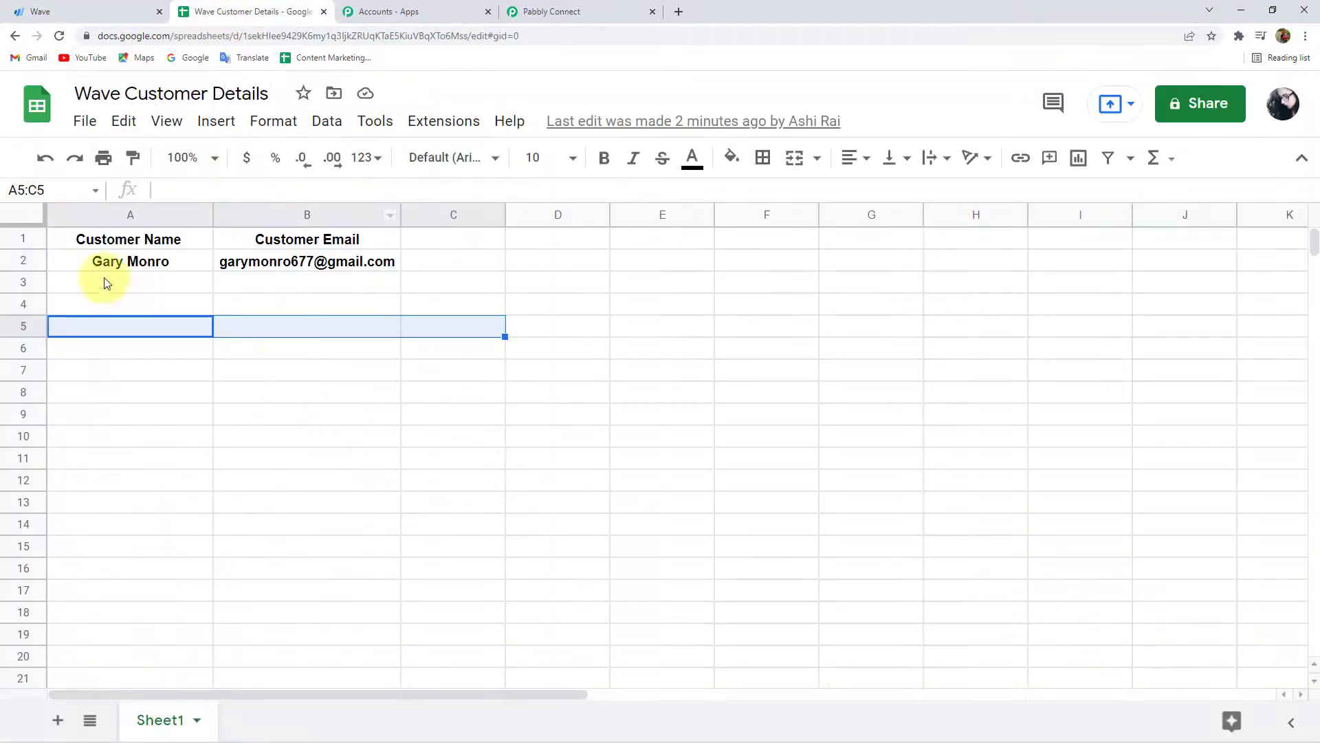
left_click(109, 282)
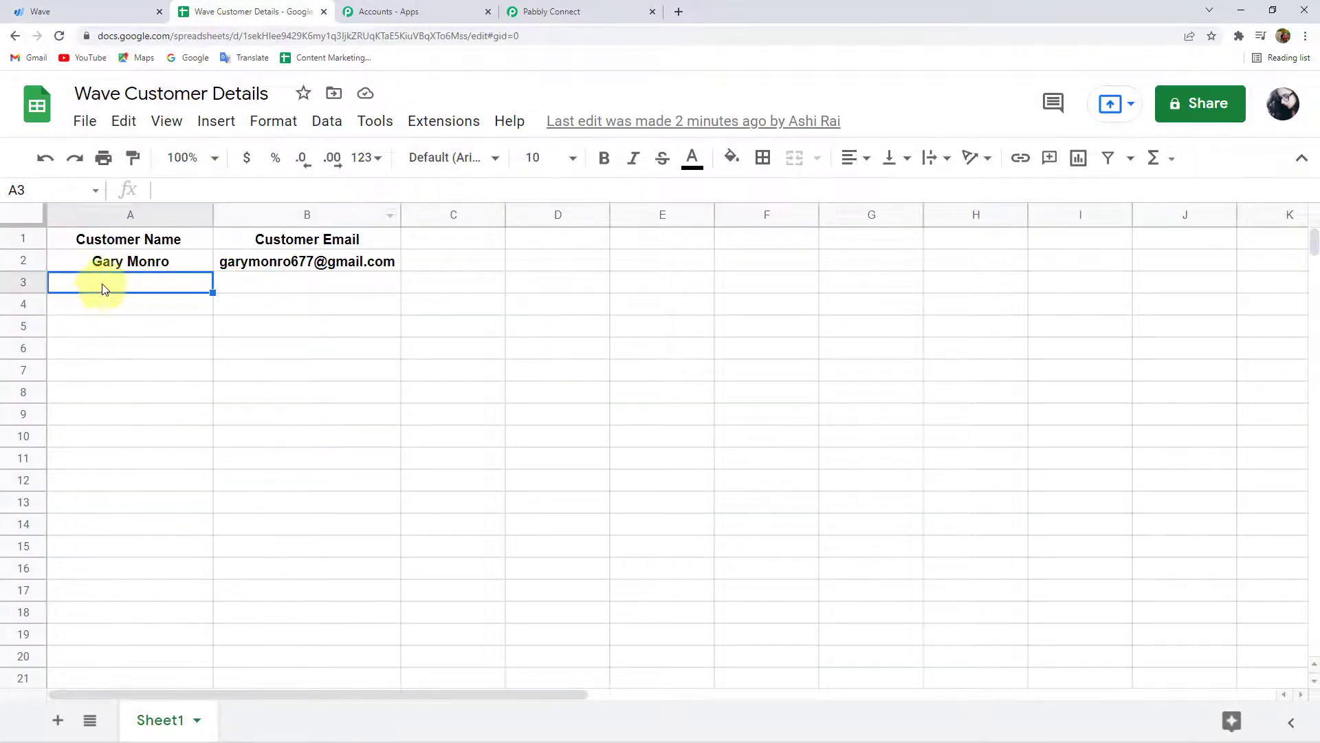
left_click_drag(104, 288, 320, 278)
left_click(558, 11)
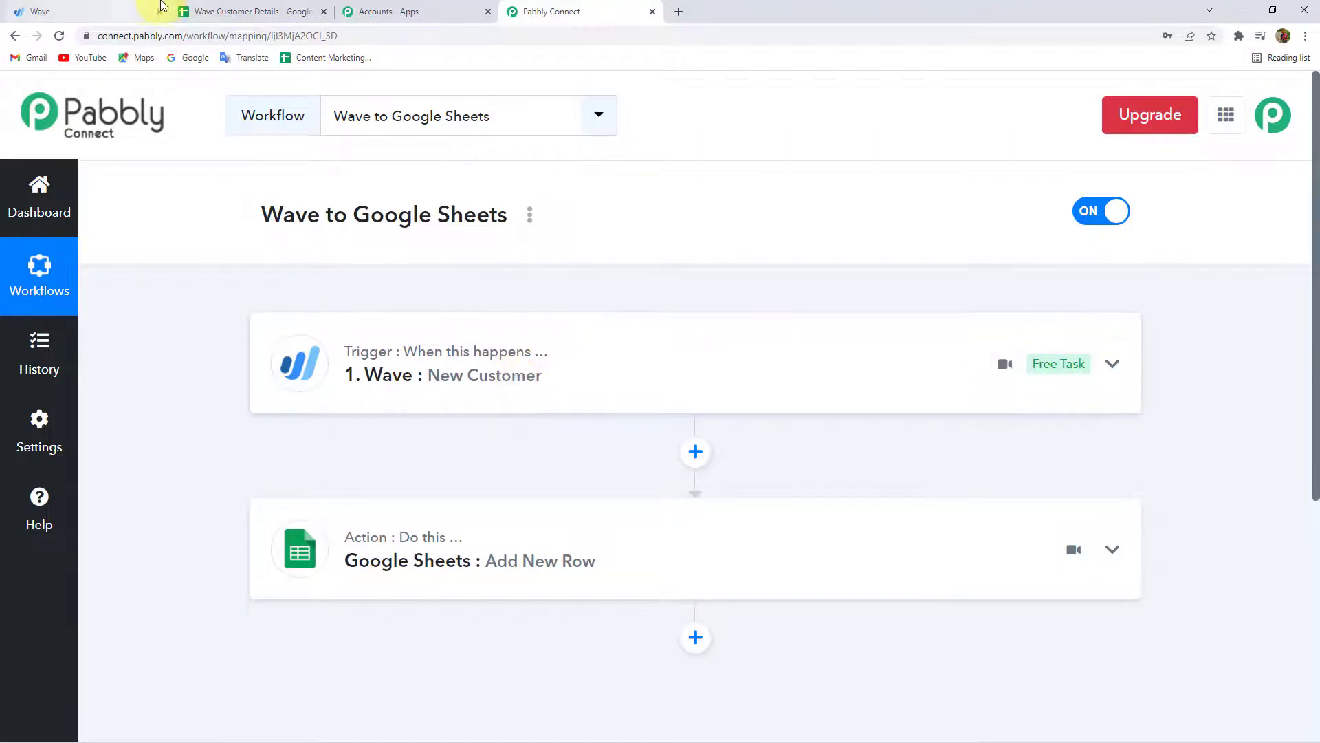
Verify the new customer's name in A3 and email in B3 of Wave Customer Details.
left_click(248, 11)
left_click(167, 287)
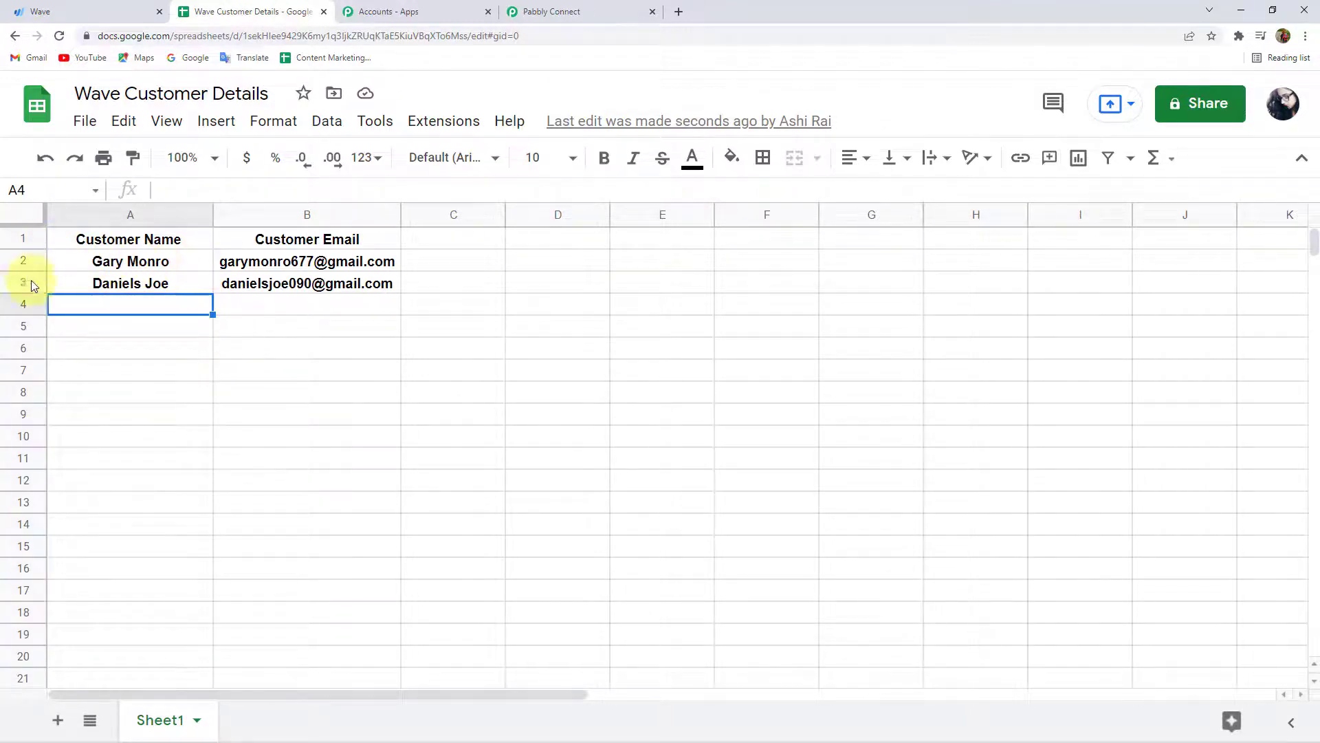
left_click(129, 286)
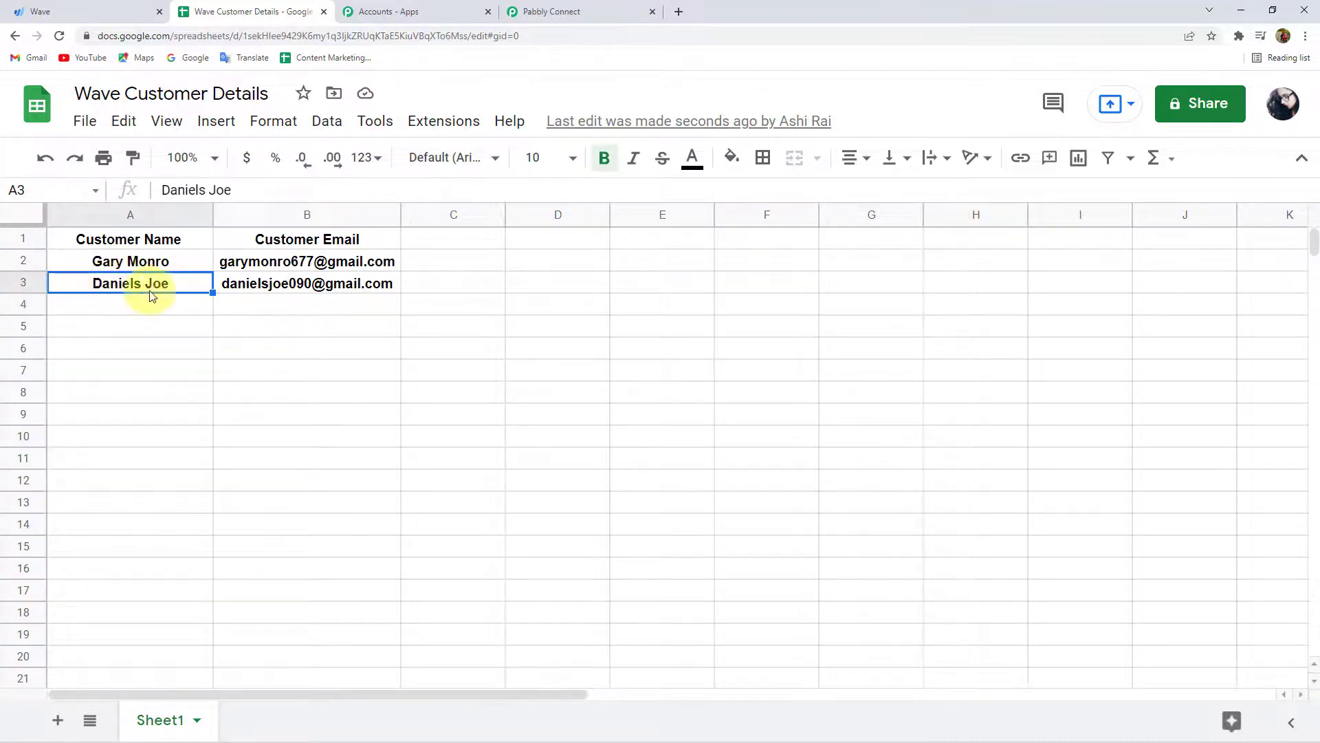
left_click(268, 289)
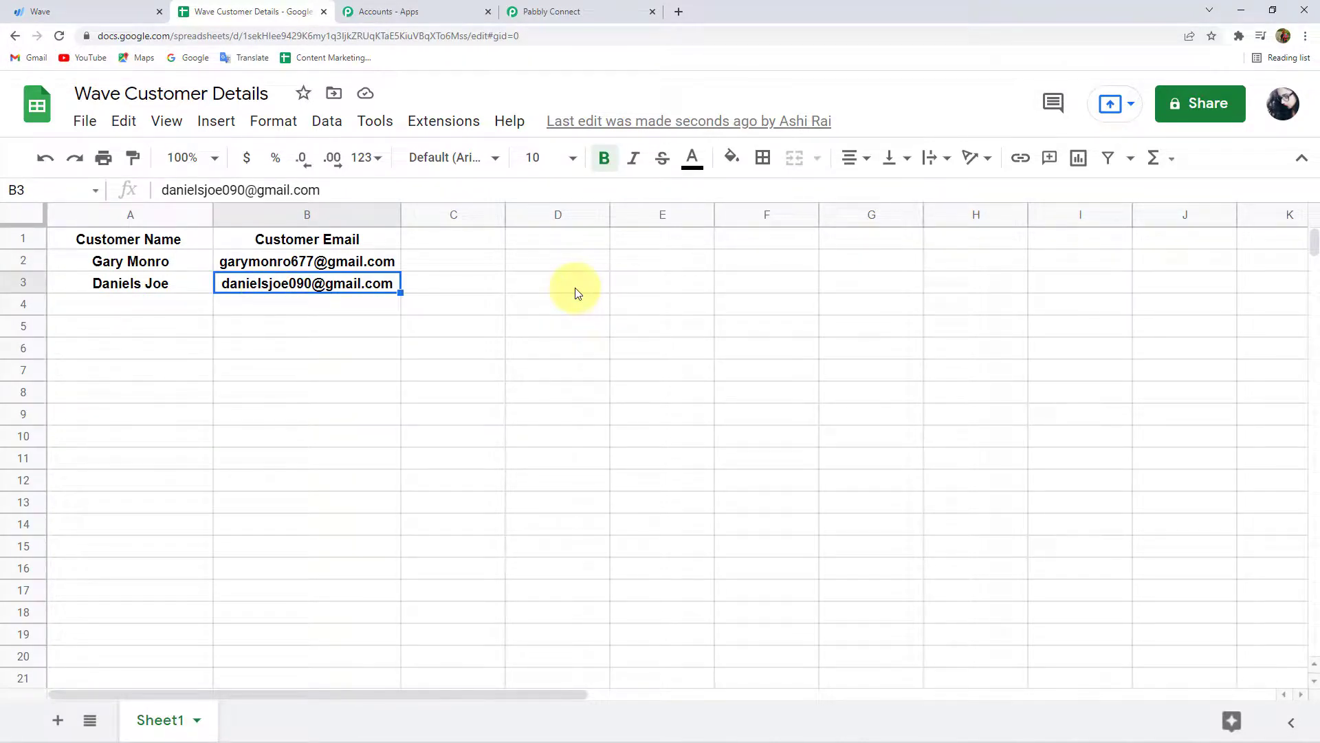
Return to the Pabbly Connect workflow and collapse the Wave trigger step.
left_click(628, 7)
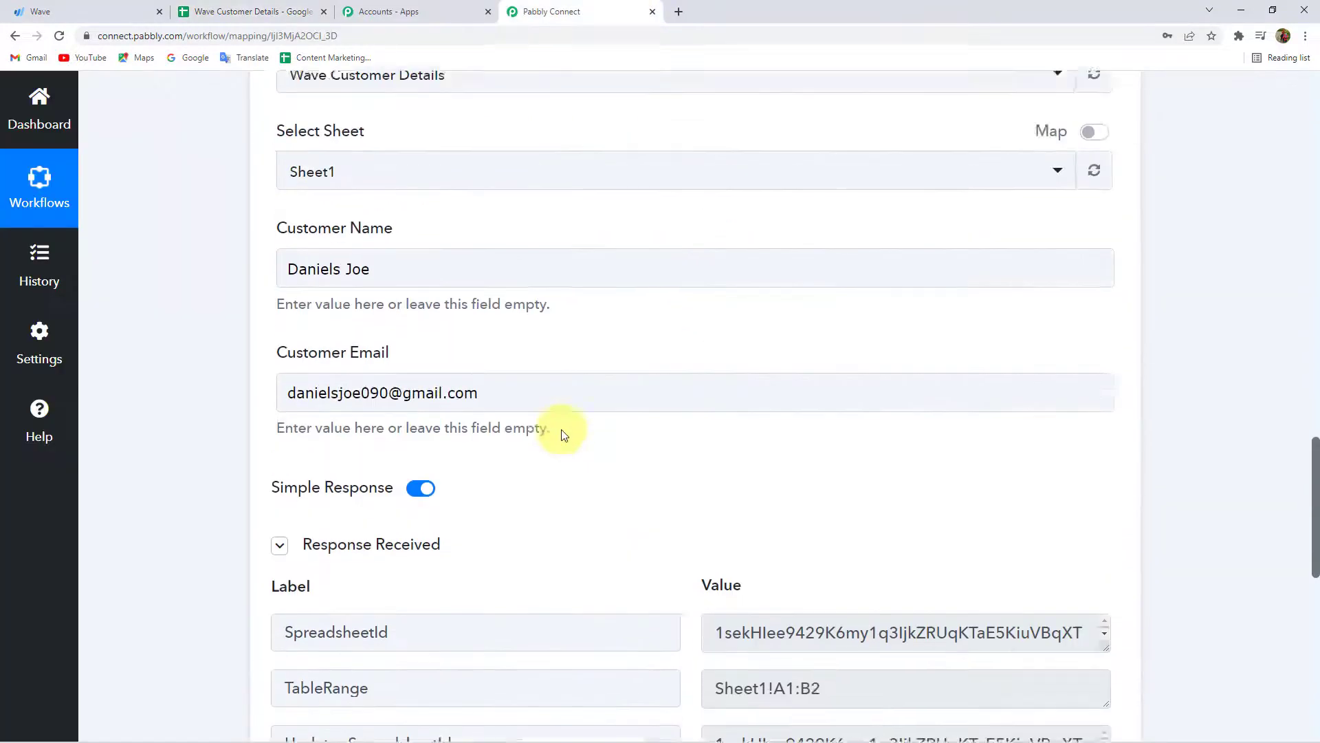
scroll(559, 414, "down", 5)
scroll(457, 492, "down", 3)
scroll(463, 398, "up", 13)
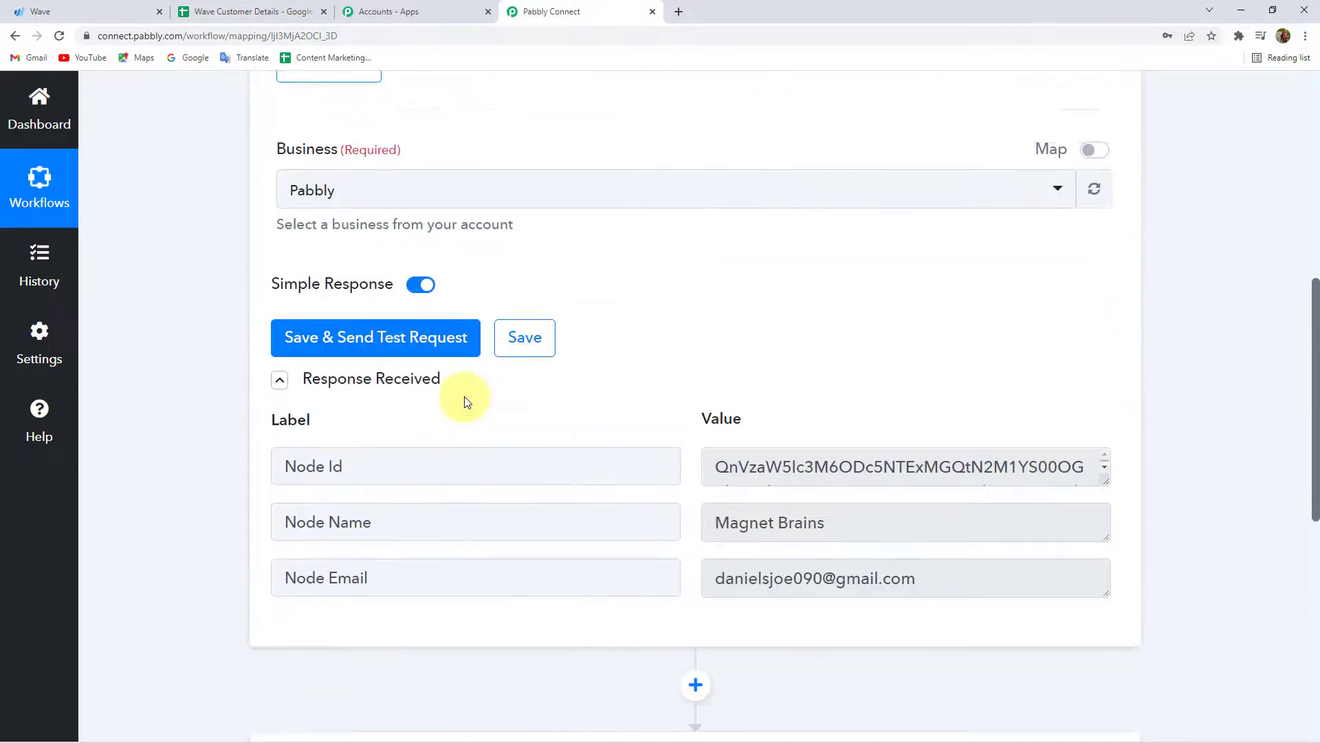
left_click(457, 386)
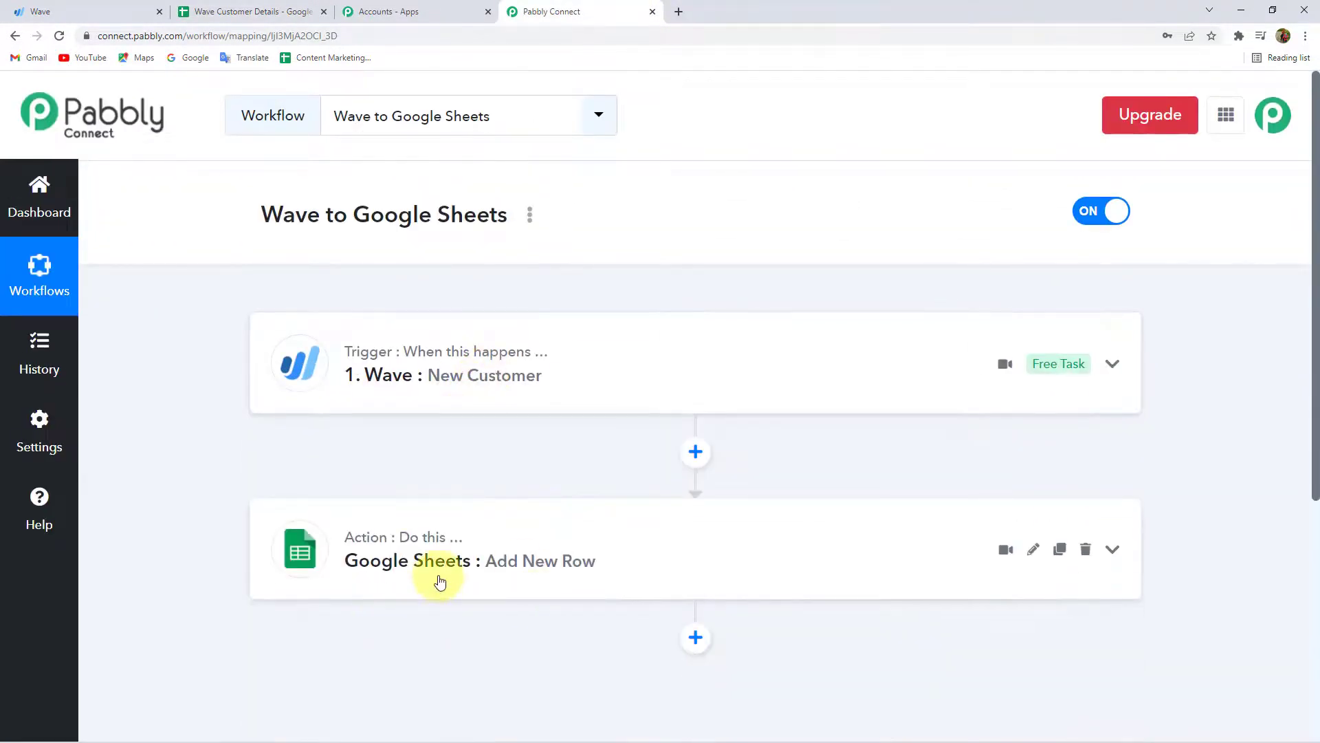